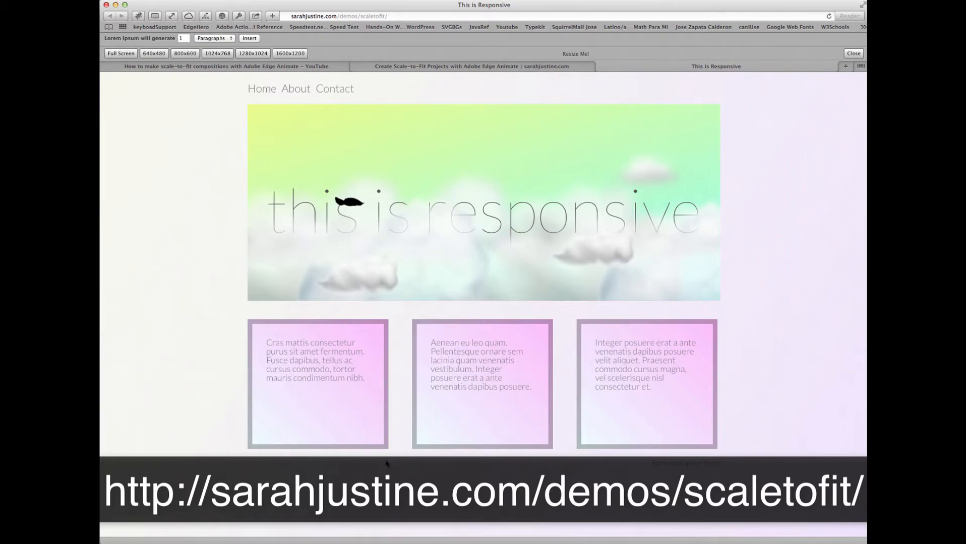
- Reload the scale-to-fit demo page and bring the Safari window in front of the WebSites.tiff image
{"action": "left_click", "coordinate": [830, 17]}
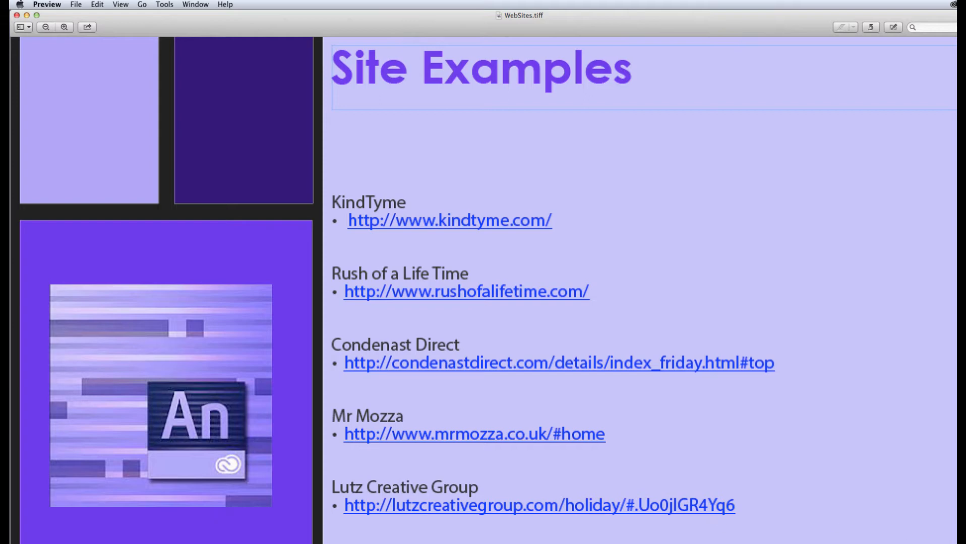
{"action": "key", "text": "super+Tab"}
{"action": "left_click_drag", "start_coordinate": [696, 524], "coordinate": [579, 35]}
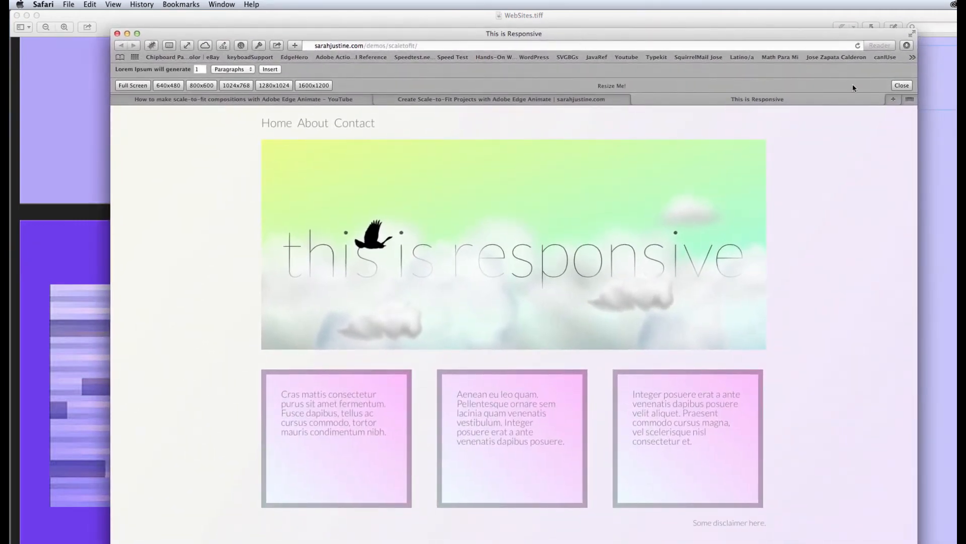
- Open the Facebook login page from the saved bookmarks and call up the password manager, then dismiss its prompt
{"action": "left_click", "coordinate": [913, 57]}
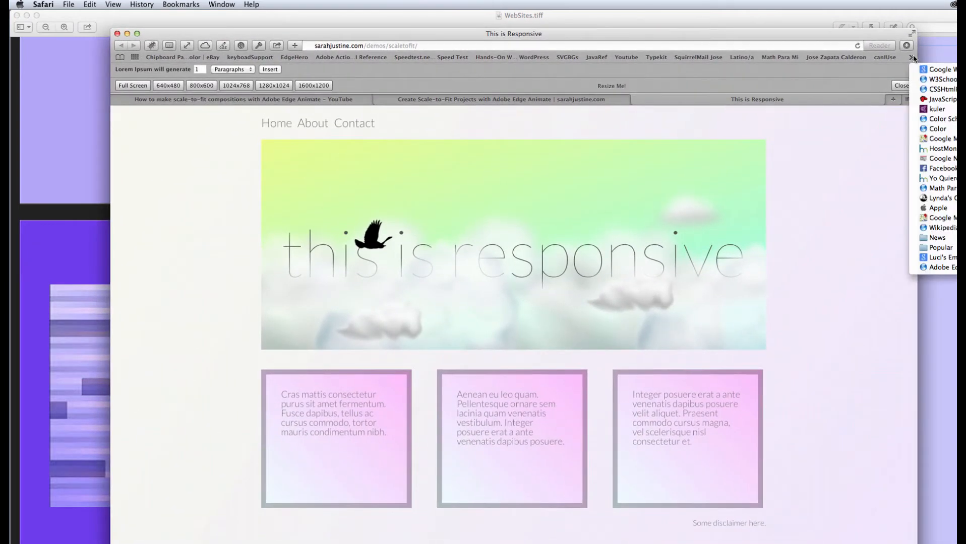
{"action": "left_click", "coordinate": [941, 168]}
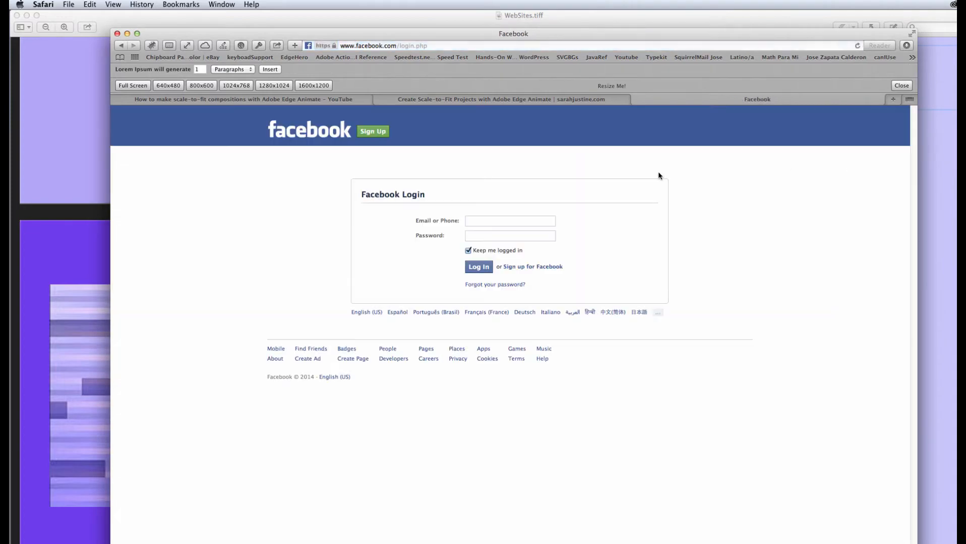
{"action": "left_click", "coordinate": [259, 45]}
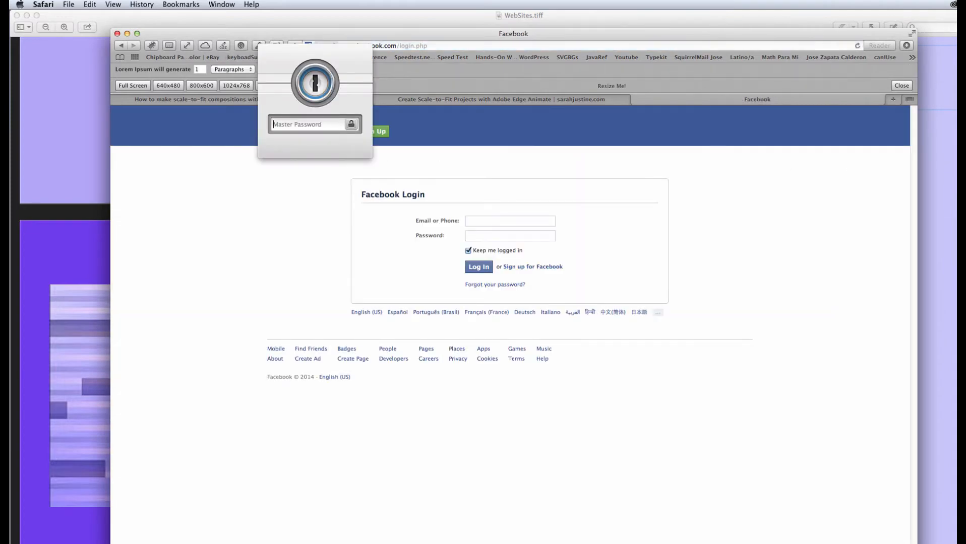
{"action": "key", "text": "Escape"}
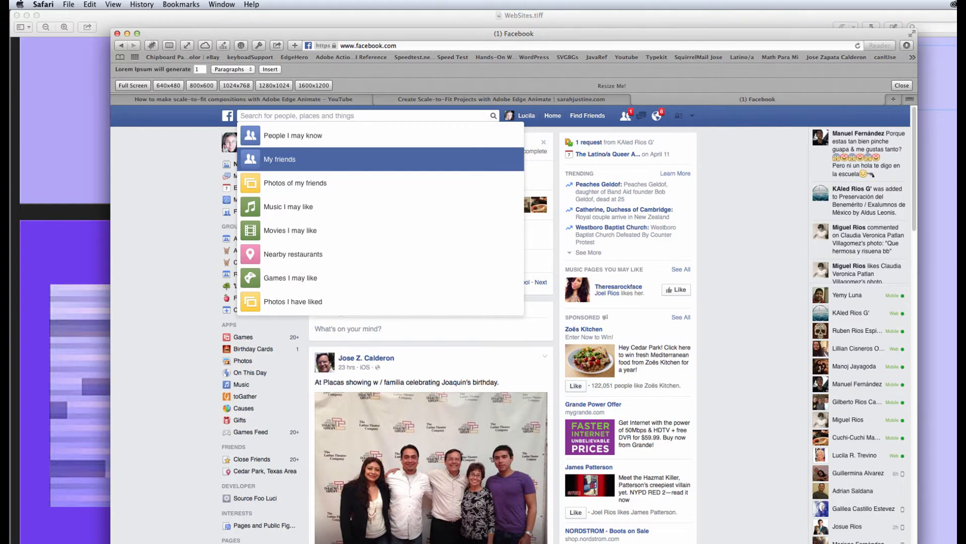
- Search Facebook for "edge" and open the Adobe Edge Animate page
{"action": "type", "text": "edge"}
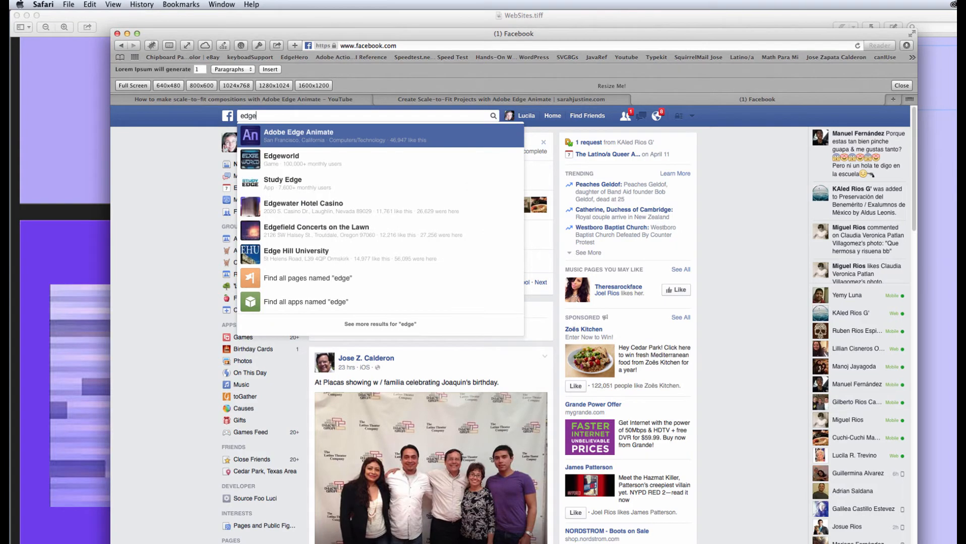
{"action": "left_click", "coordinate": [299, 134]}
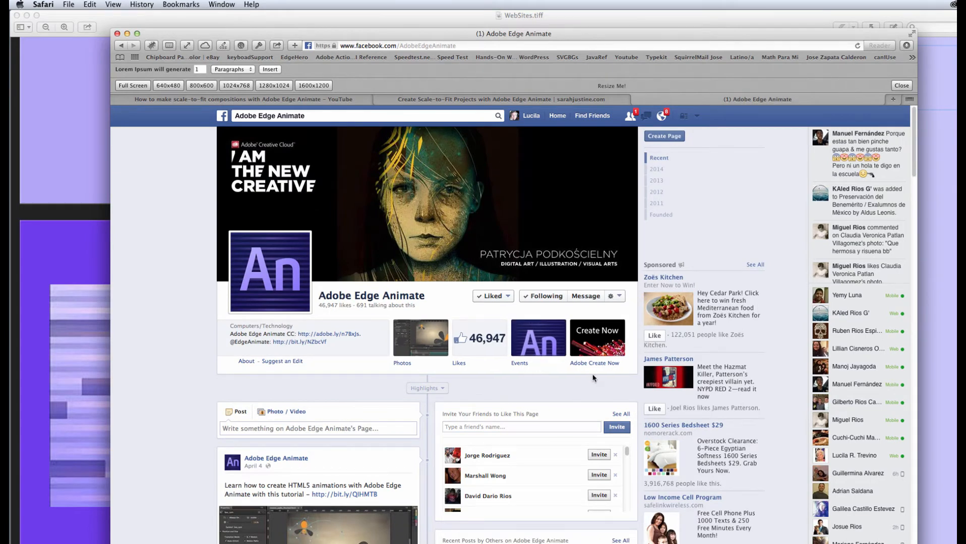
- Examine the tutorials, examples and training posts on the Adobe Edge Animate page, then return to its most recent posts
{"action": "scroll", "coordinate": [593, 378], "scroll_direction": "down", "scroll_amount": 3}
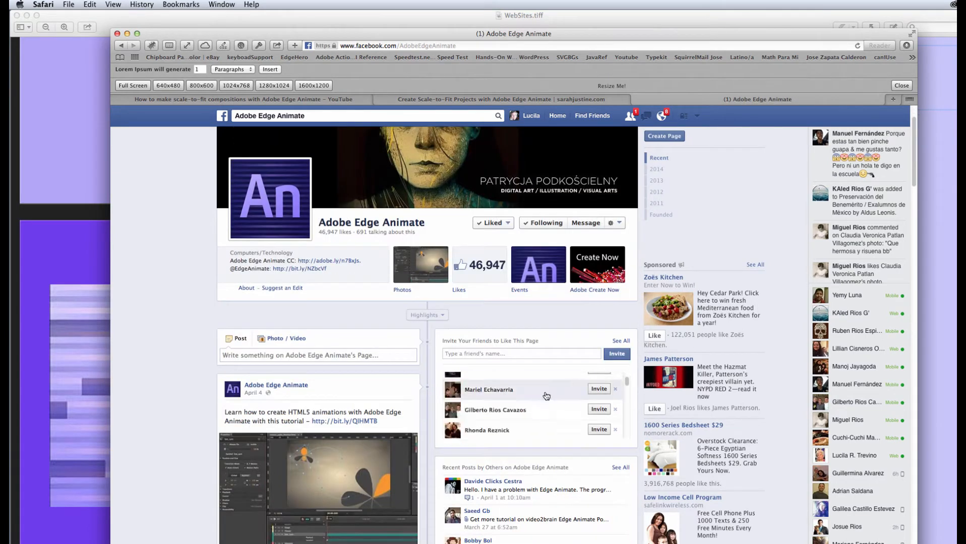
{"action": "scroll", "coordinate": [402, 416], "scroll_direction": "down", "scroll_amount": 5}
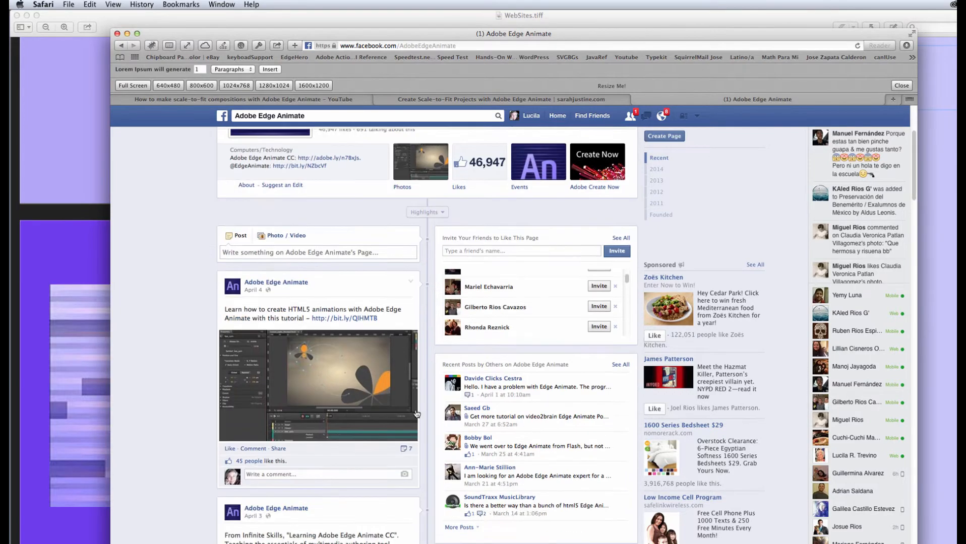
{"action": "scroll", "coordinate": [415, 409], "scroll_direction": "down", "scroll_amount": 4}
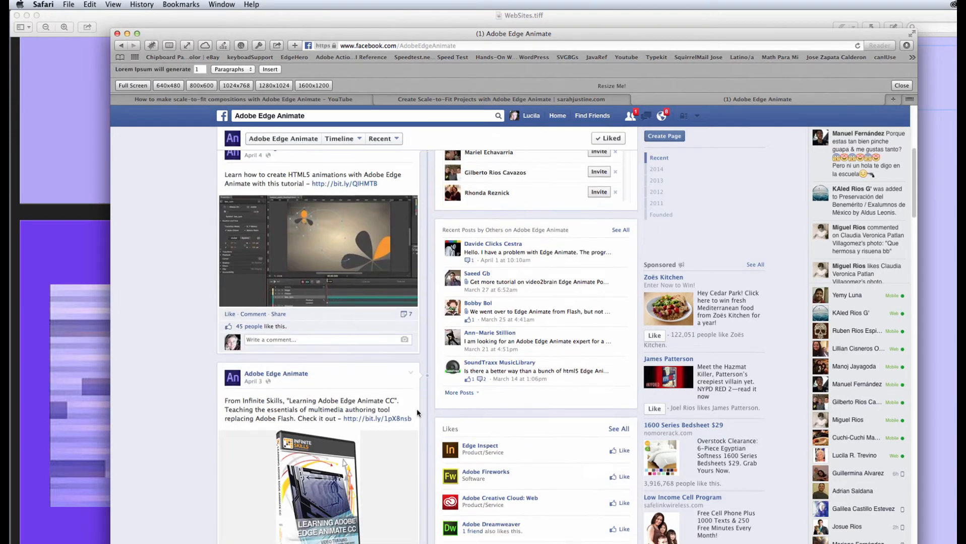
{"action": "scroll", "coordinate": [416, 409], "scroll_direction": "down", "scroll_amount": 3}
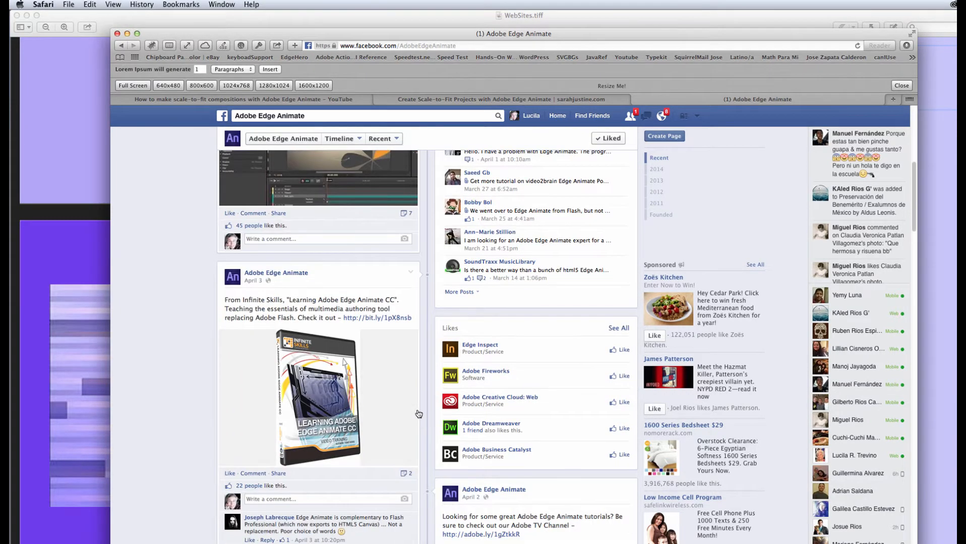
{"action": "scroll", "coordinate": [418, 414], "scroll_direction": "down", "scroll_amount": 7}
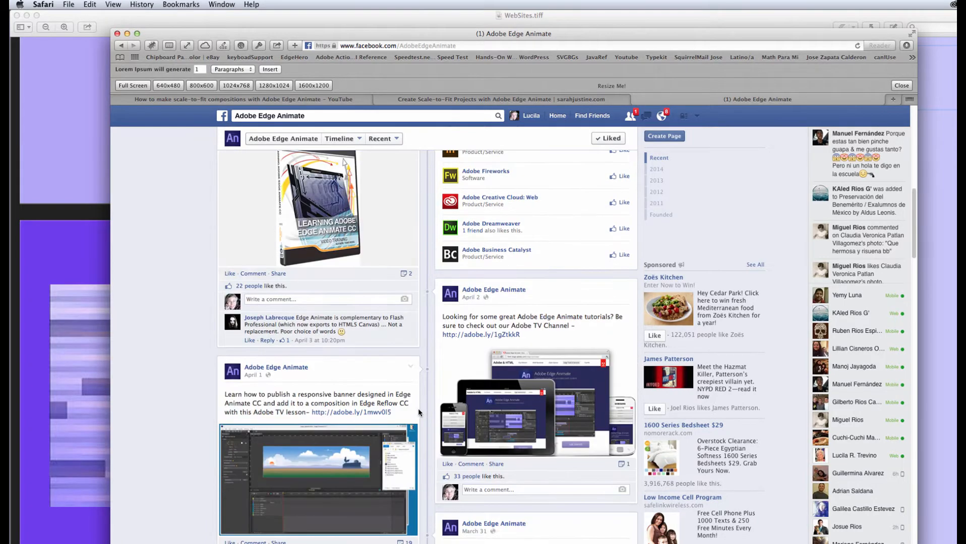
{"action": "scroll", "coordinate": [419, 407], "scroll_direction": "down", "scroll_amount": 5}
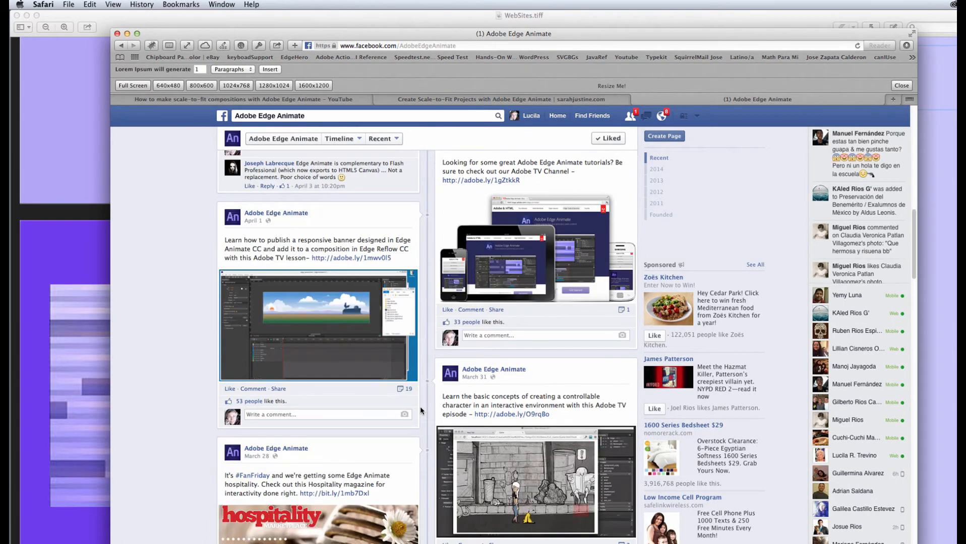
{"action": "scroll", "coordinate": [421, 411], "scroll_direction": "down", "scroll_amount": 5}
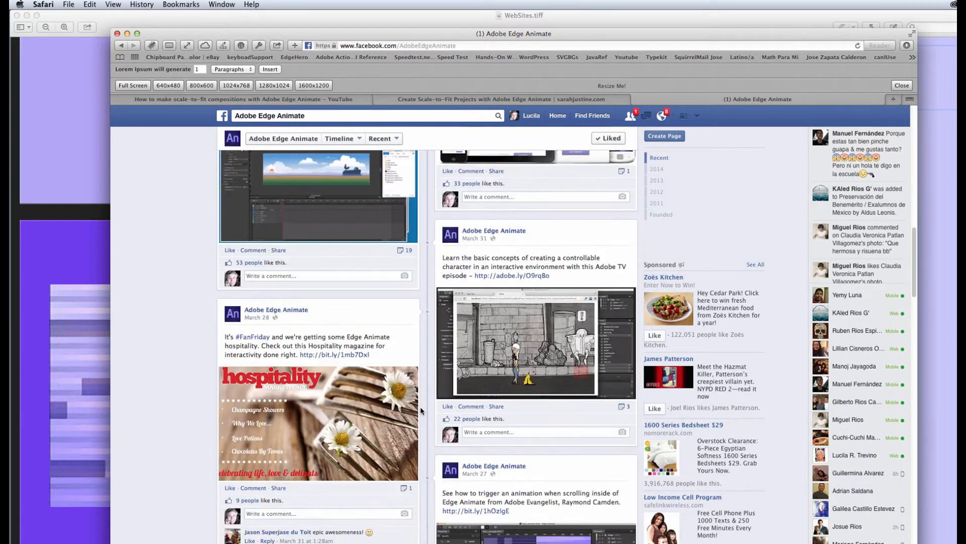
{"action": "scroll", "coordinate": [420, 409], "scroll_direction": "down", "scroll_amount": 2}
{"action": "scroll", "coordinate": [420, 409], "scroll_direction": "down", "scroll_amount": 6}
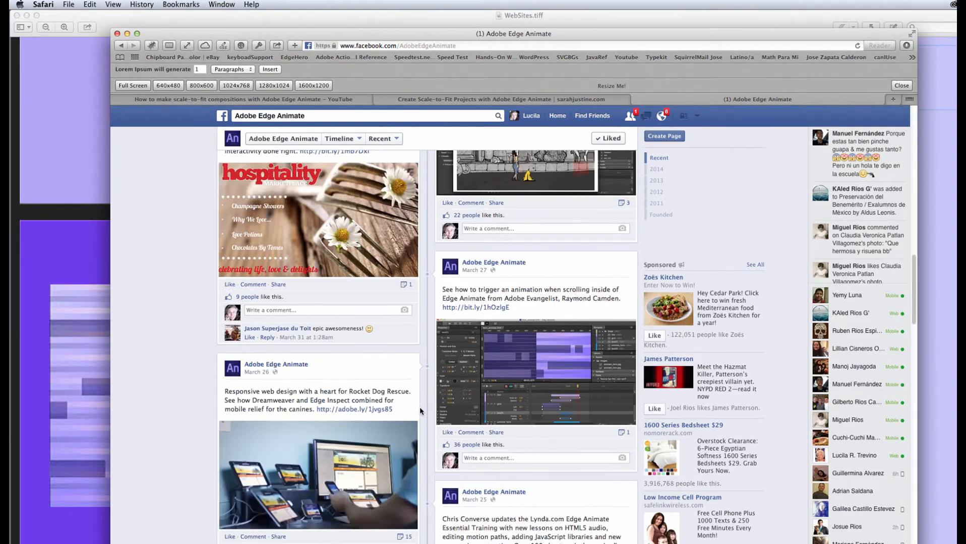
{"action": "scroll", "coordinate": [420, 407], "scroll_direction": "down", "scroll_amount": 4}
{"action": "scroll", "coordinate": [419, 407], "scroll_direction": "down", "scroll_amount": 3}
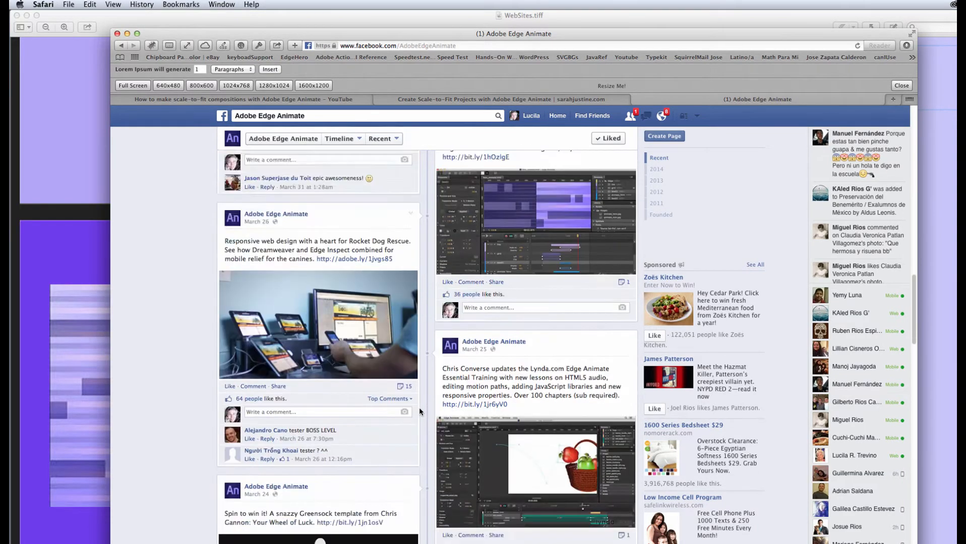
{"action": "scroll", "coordinate": [419, 408], "scroll_direction": "down", "scroll_amount": 3}
{"action": "scroll", "coordinate": [417, 408], "scroll_direction": "down", "scroll_amount": 4}
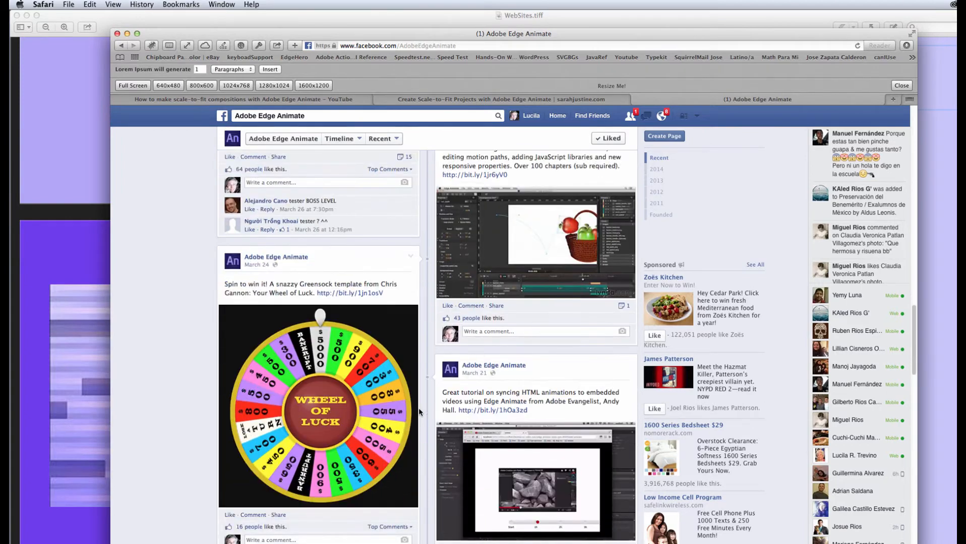
{"action": "scroll", "coordinate": [418, 407], "scroll_direction": "up", "scroll_amount": 20}
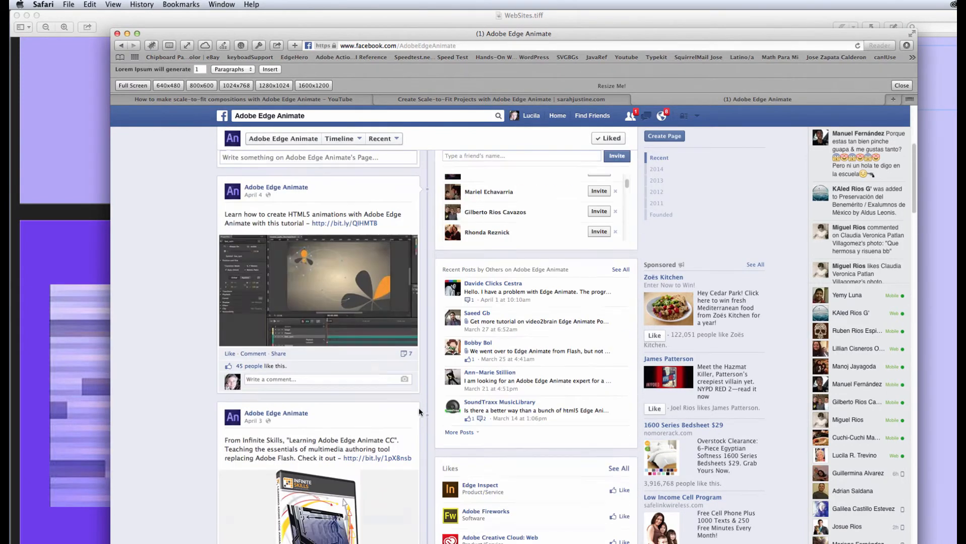
{"action": "scroll", "coordinate": [418, 407], "scroll_direction": "up", "scroll_amount": 5}
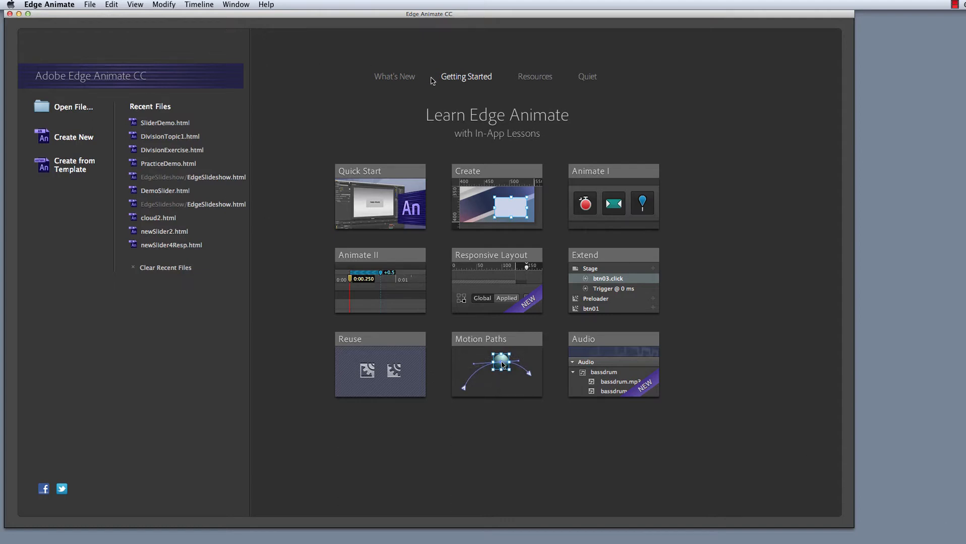
- Review the What's New, Getting Started, Resources and Quiet sections of the Edge Animate welcome screen, ending on Getting Started
{"action": "left_click", "coordinate": [392, 78]}
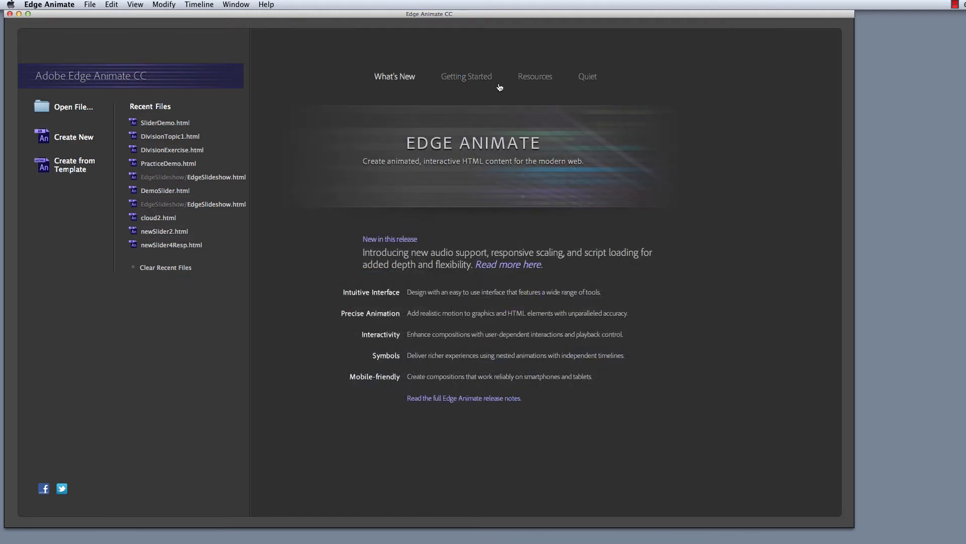
{"action": "left_click", "coordinate": [482, 78]}
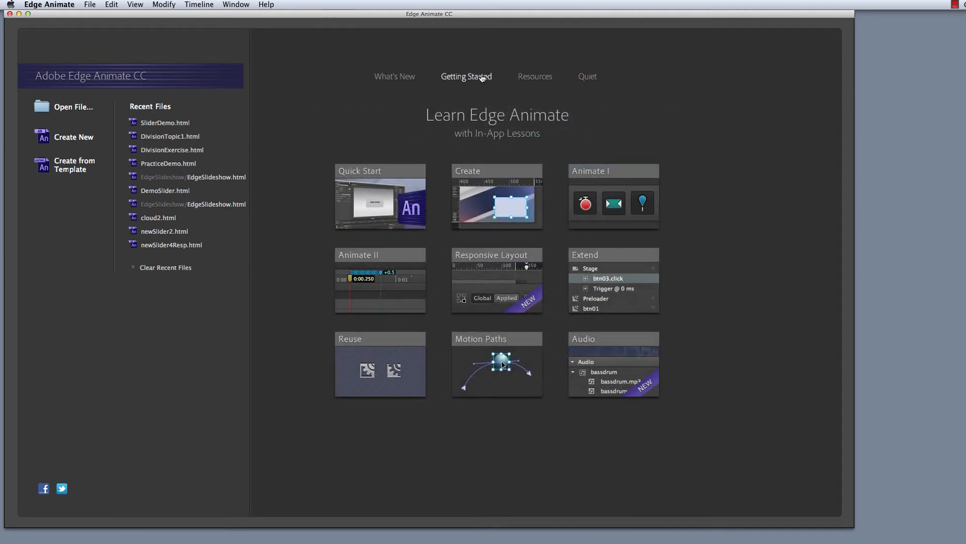
{"action": "left_click", "coordinate": [545, 79]}
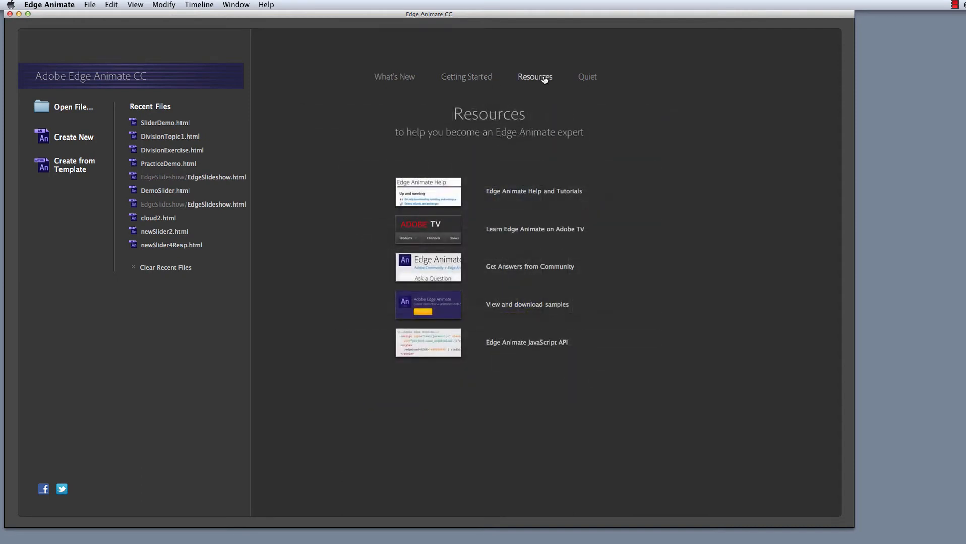
{"action": "left_click", "coordinate": [588, 77]}
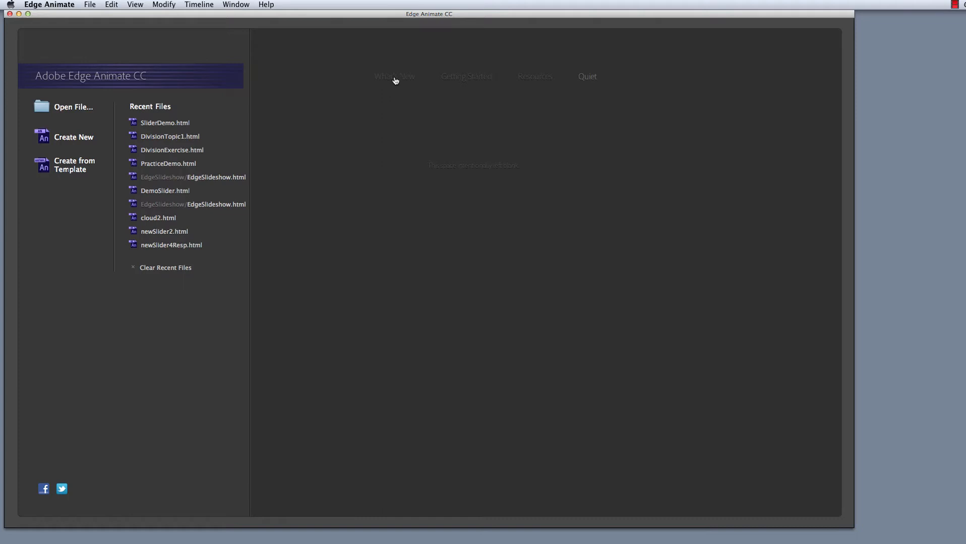
{"action": "left_click", "coordinate": [459, 81]}
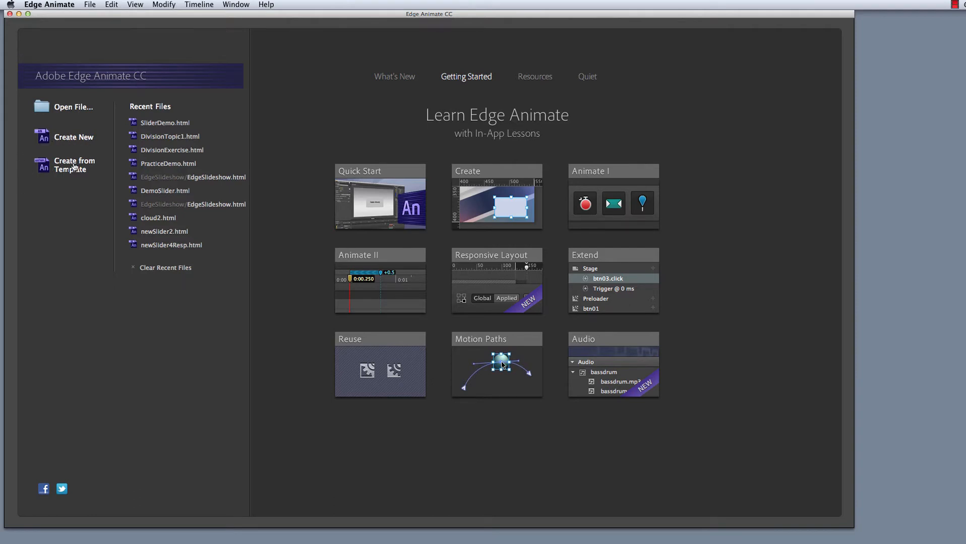
- Create a new blank composition and close the Lessons panel so the Code panel shows in its place
{"action": "left_click", "coordinate": [69, 138]}
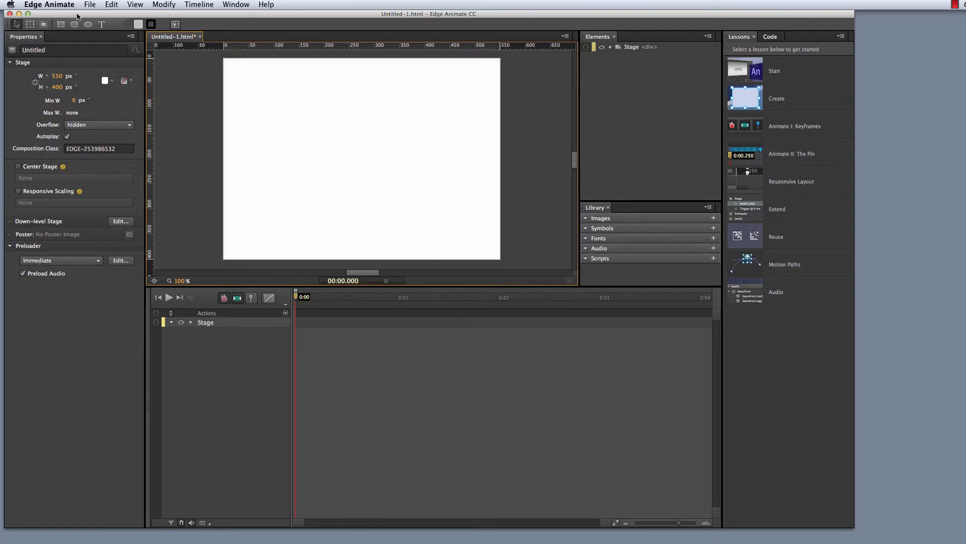
{"action": "mouse_move", "coordinate": [83, 13]}
{"action": "left_mouse_down"}
{"action": "mouse_move", "coordinate": [97, 19]}
{"action": "mouse_move", "coordinate": [87, 15]}
{"action": "left_mouse_up"}
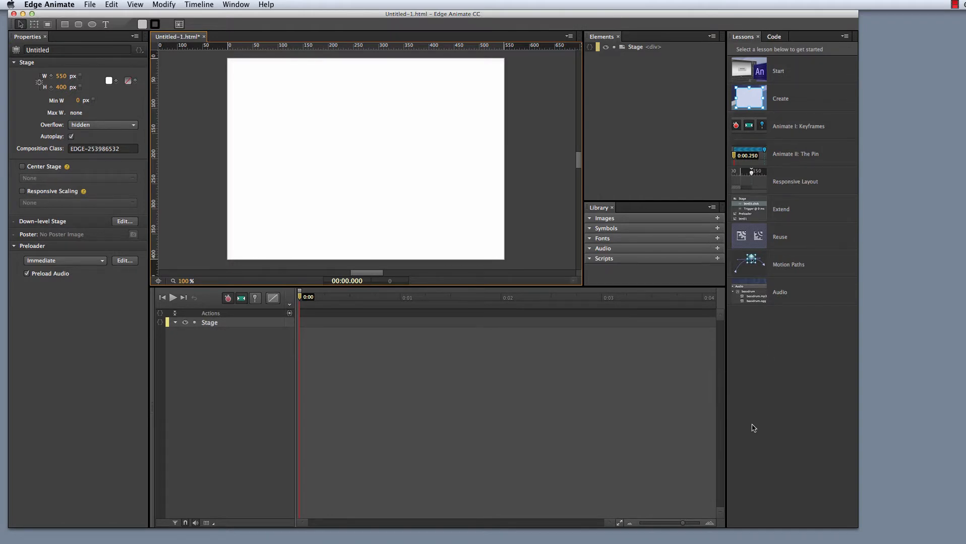
{"action": "left_click", "coordinate": [758, 38]}
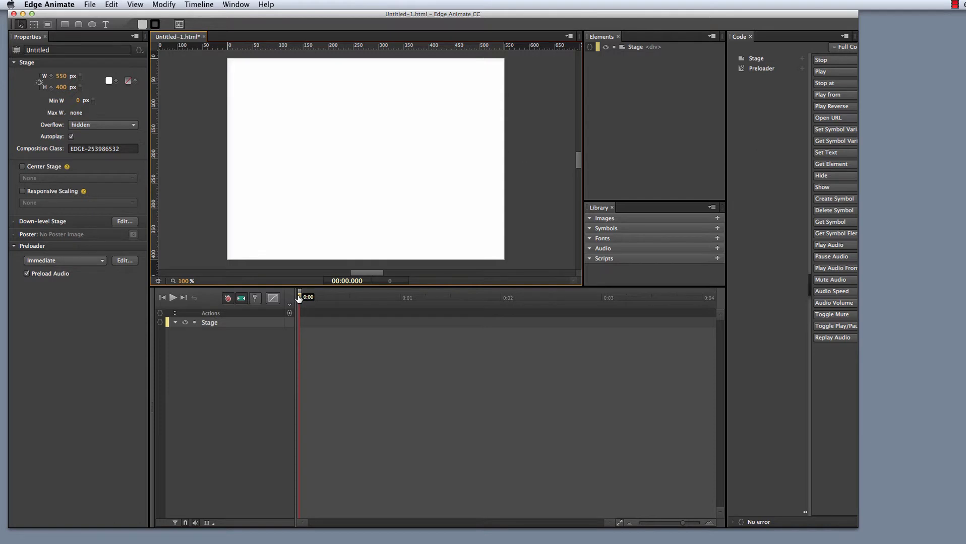
- Move the timeline playhead from the start through one second and on to 0:03.050
{"action": "mouse_move", "coordinate": [299, 297]}
{"action": "left_mouse_down"}
{"action": "mouse_move", "coordinate": [711, 296]}
{"action": "mouse_move", "coordinate": [295, 299]}
{"action": "left_mouse_up"}
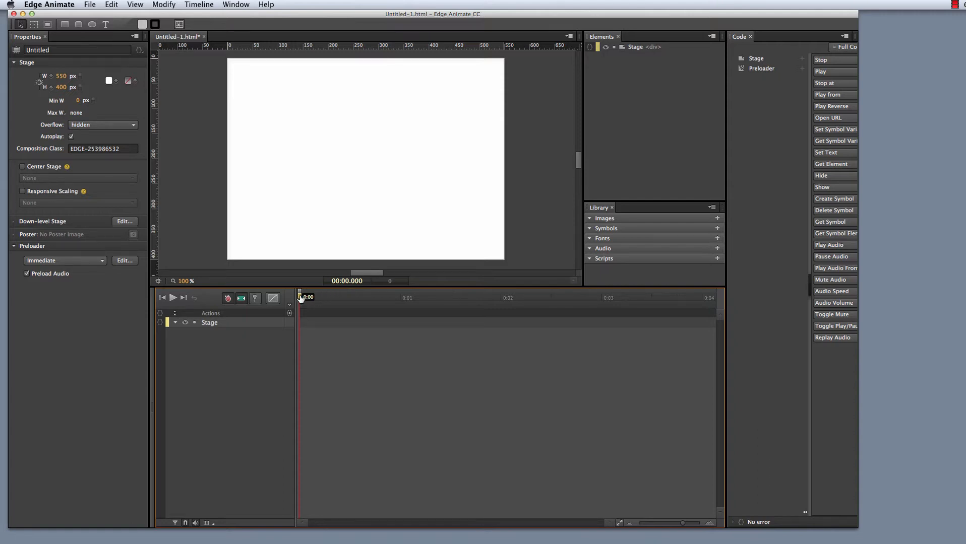
{"action": "left_click_drag", "start_coordinate": [300, 298], "coordinate": [401, 301]}
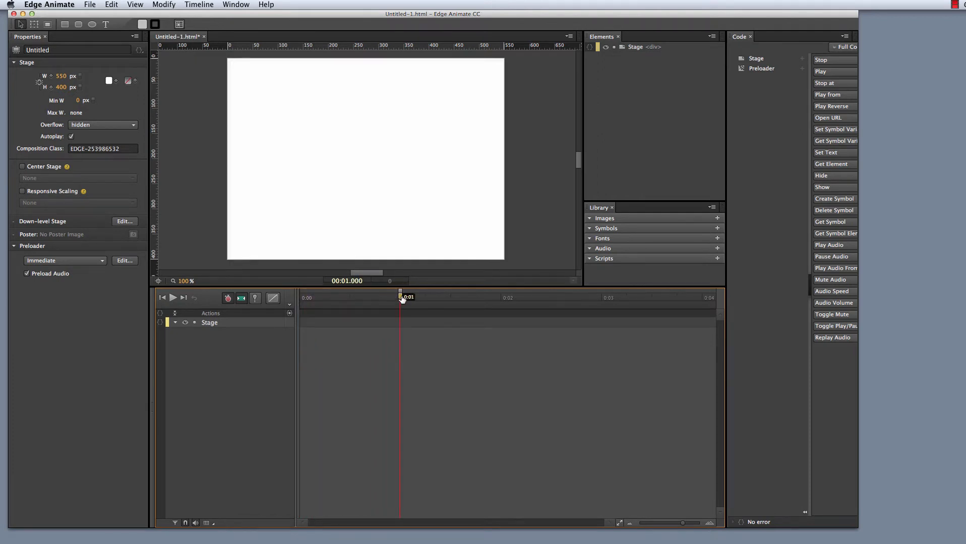
{"action": "left_click_drag", "start_coordinate": [400, 298], "coordinate": [588, 305]}
{"action": "mouse_move", "coordinate": [615, 305]}
{"action": "left_mouse_down"}
{"action": "mouse_move", "coordinate": [597, 307]}
{"action": "mouse_move", "coordinate": [607, 307]}
{"action": "left_mouse_up"}
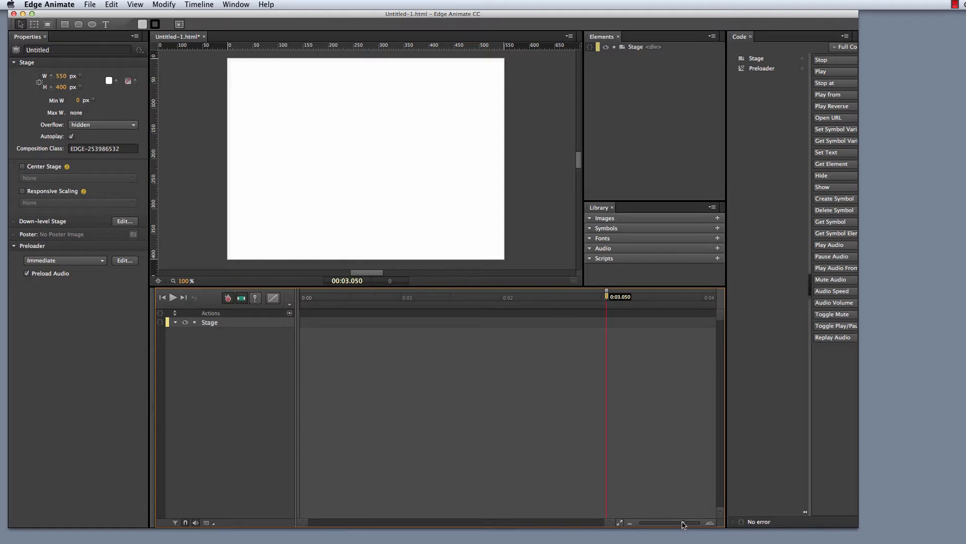
- Zoom the timeline out to its widest time range, zoom it back in and bring 0:00 into view
{"action": "left_click_drag", "start_coordinate": [682, 525], "coordinate": [669, 525]}
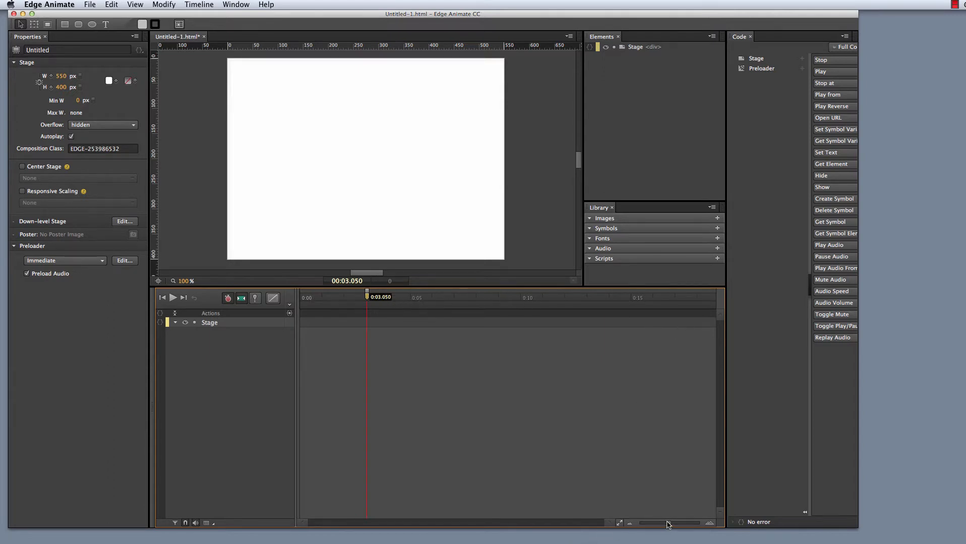
{"action": "left_click_drag", "start_coordinate": [670, 526], "coordinate": [639, 532]}
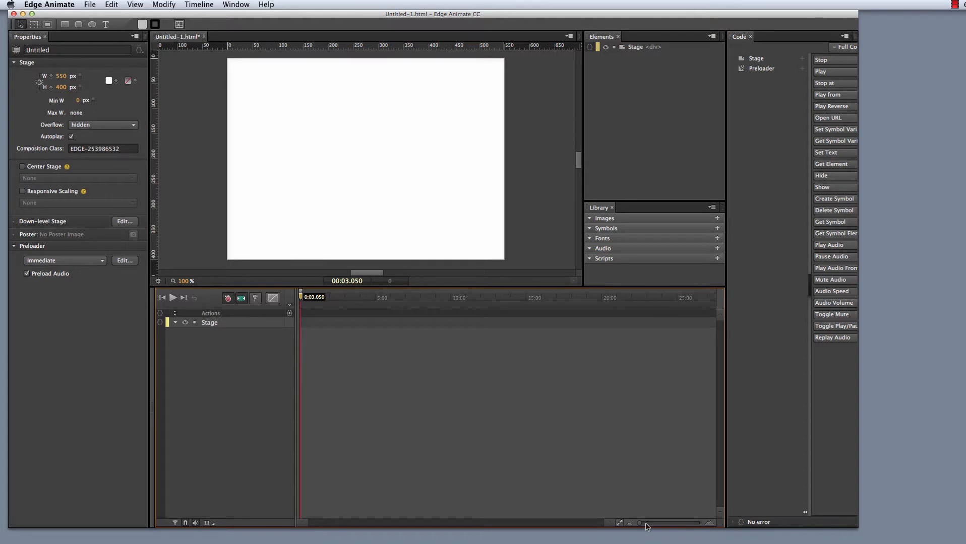
{"action": "left_click_drag", "start_coordinate": [641, 524], "coordinate": [680, 521]}
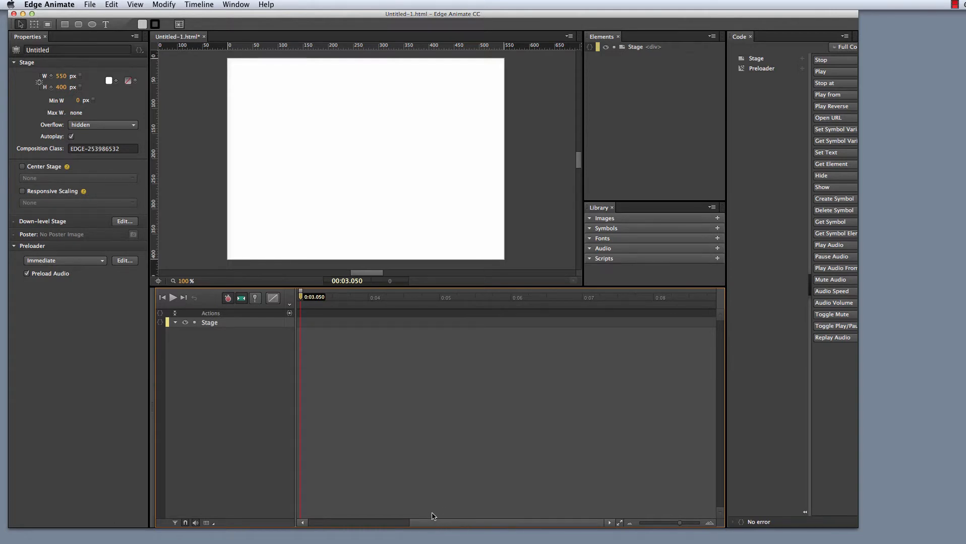
{"action": "left_click_drag", "start_coordinate": [435, 525], "coordinate": [306, 529]}
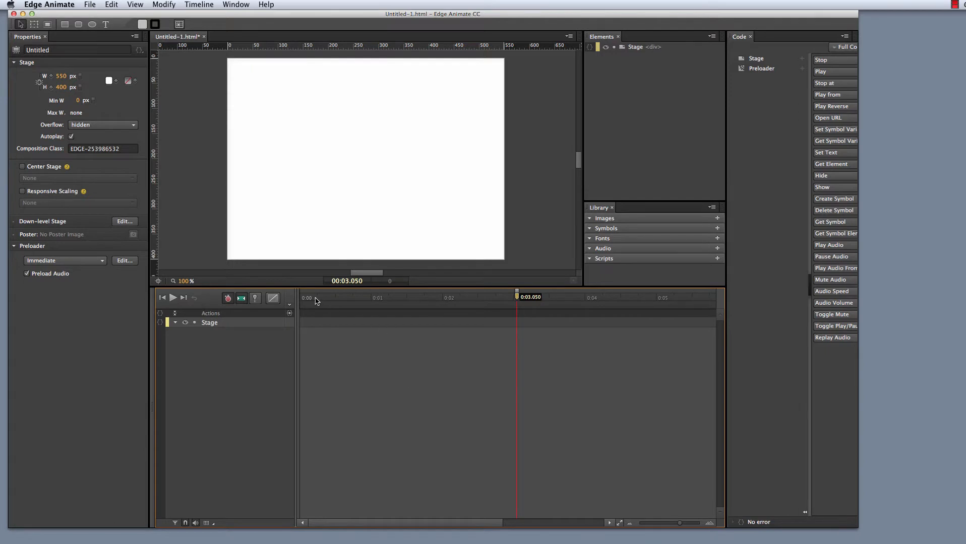
- Turn off auto-keyframe mode and auto-transition mode in the timeline, and select the Stage layer
{"action": "mouse_move", "coordinate": [488, 527]}
{"action": "left_mouse_down"}
{"action": "mouse_move", "coordinate": [604, 526]}
{"action": "mouse_move", "coordinate": [470, 527]}
{"action": "left_mouse_up"}
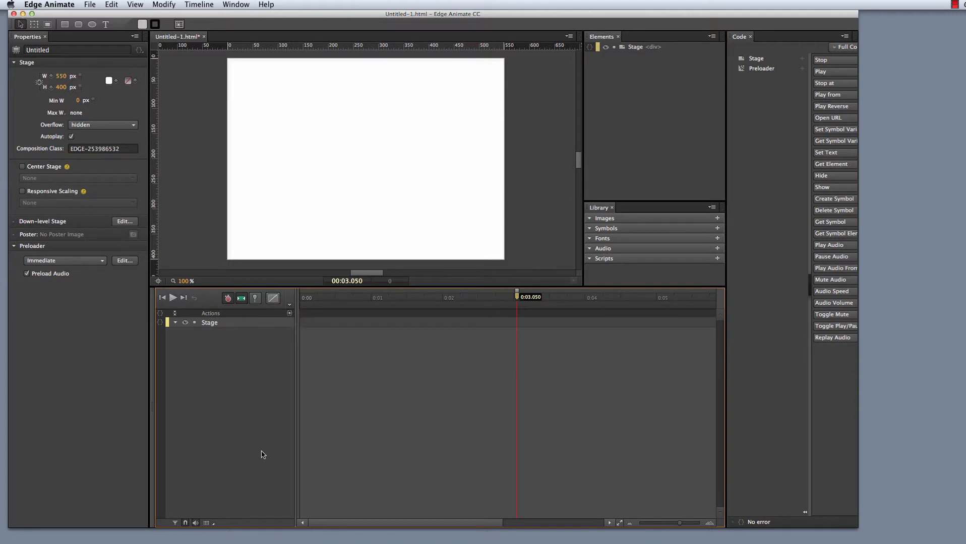
{"action": "left_click", "coordinate": [228, 301]}
{"action": "left_click", "coordinate": [228, 300]}
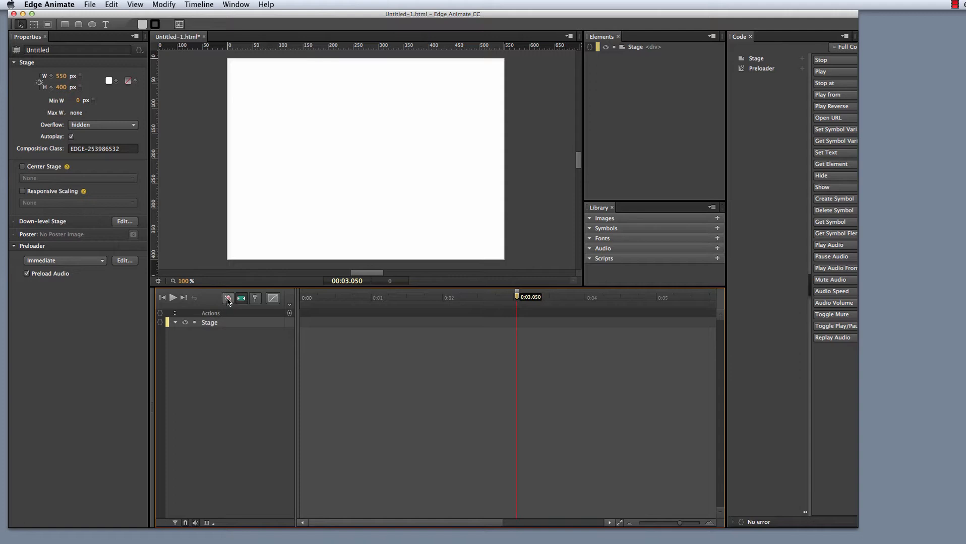
{"action": "left_click", "coordinate": [229, 301]}
{"action": "left_click", "coordinate": [242, 299]}
{"action": "left_click", "coordinate": [213, 325]}
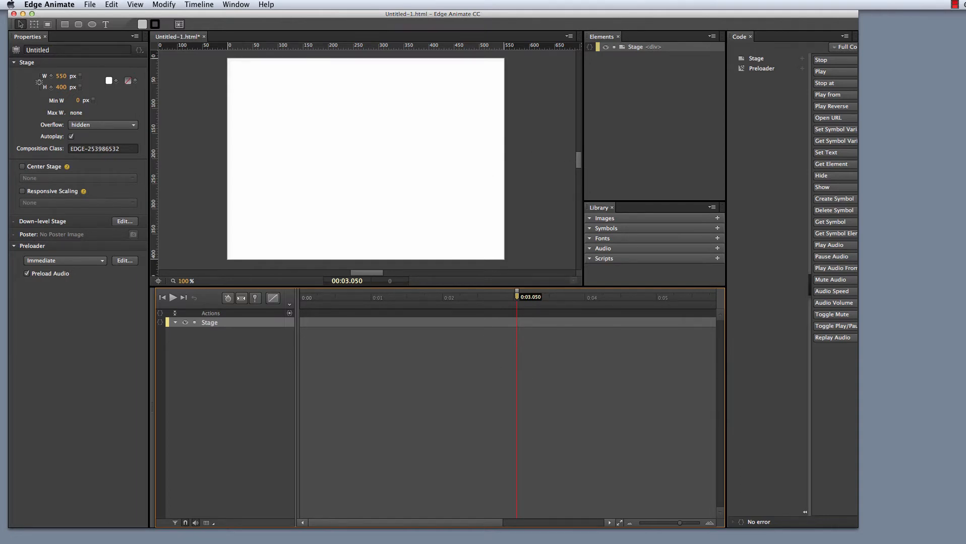
- Switch to Finder, look through the Images subfolder of the desktop folder SliderDemo2, and close the folder window
{"action": "left_click", "coordinate": [955, 5]}
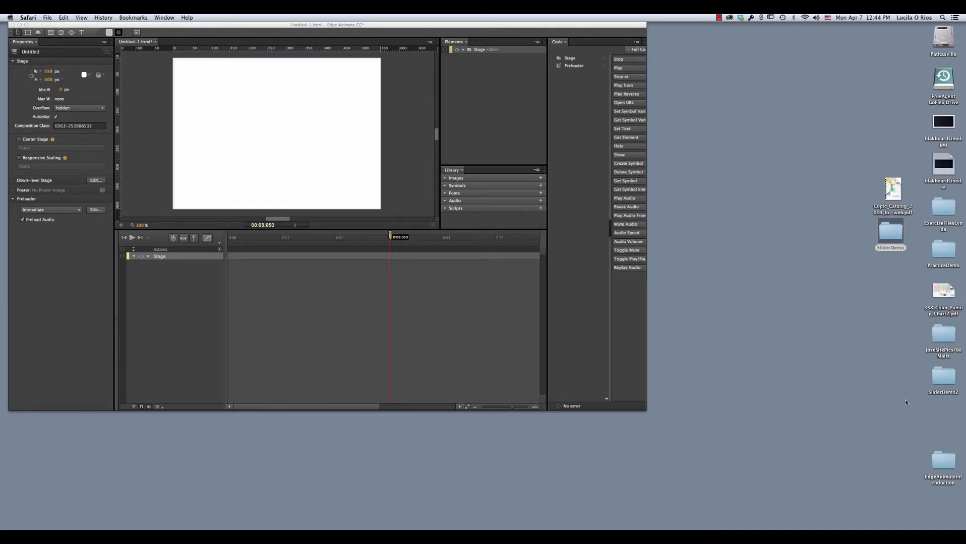
{"action": "double_click", "coordinate": [945, 378]}
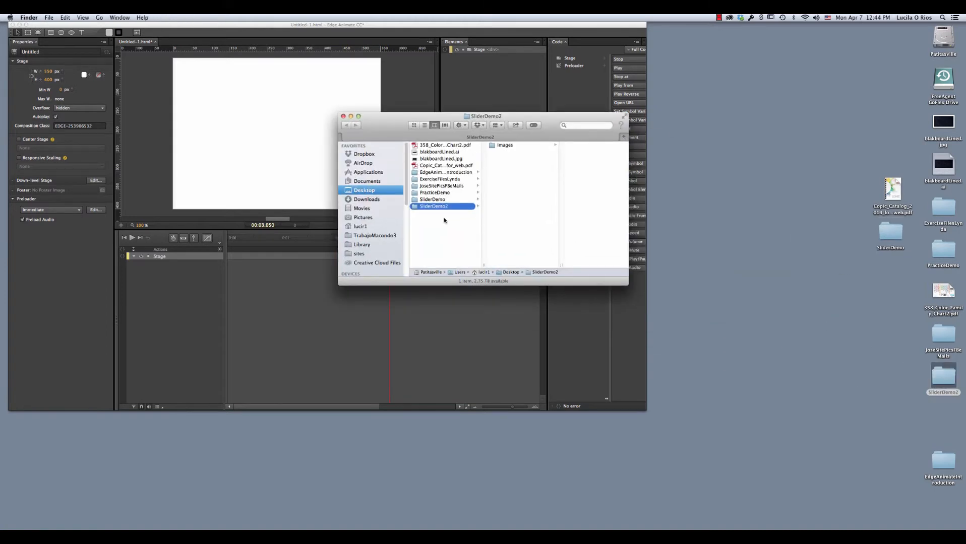
{"action": "left_click", "coordinate": [493, 146]}
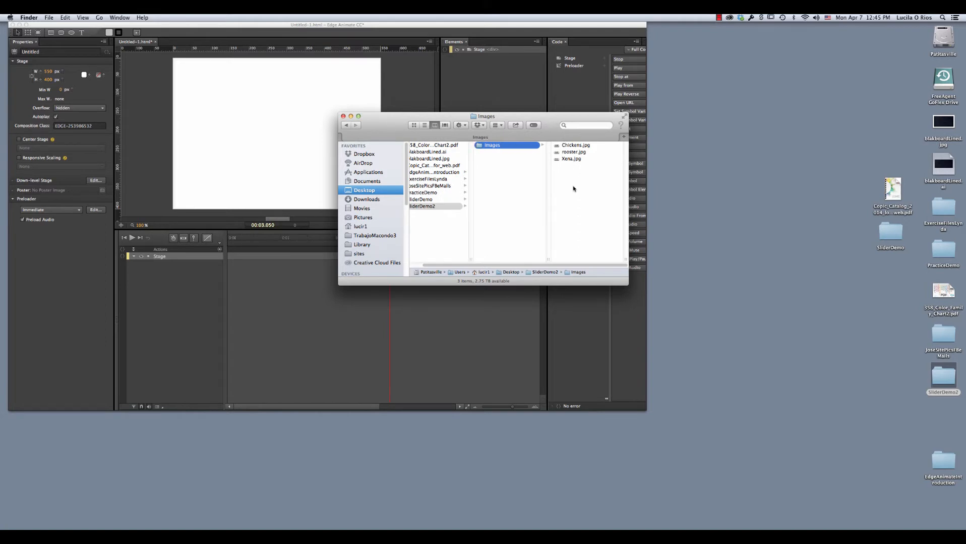
{"action": "left_click_drag", "start_coordinate": [404, 125], "coordinate": [561, 146]}
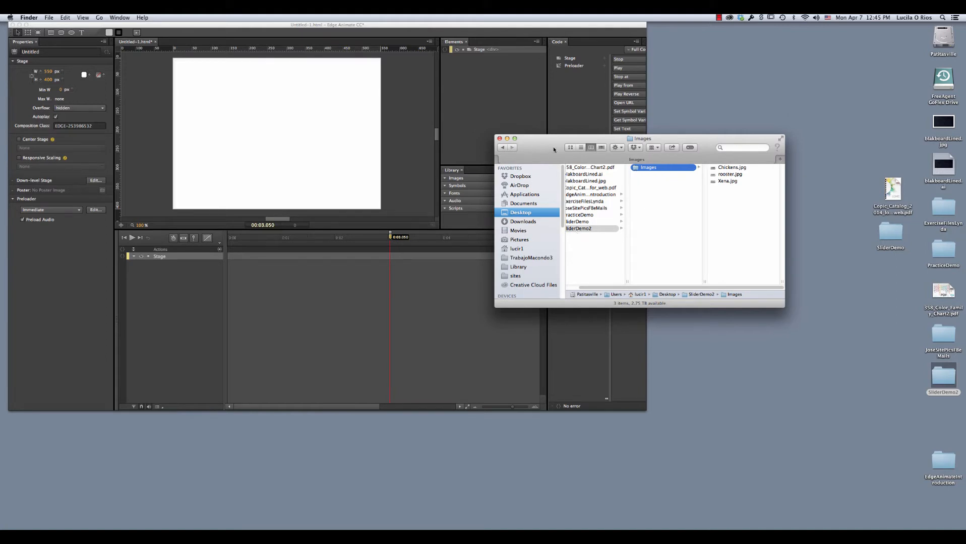
{"action": "left_click_drag", "start_coordinate": [557, 149], "coordinate": [743, 210]}
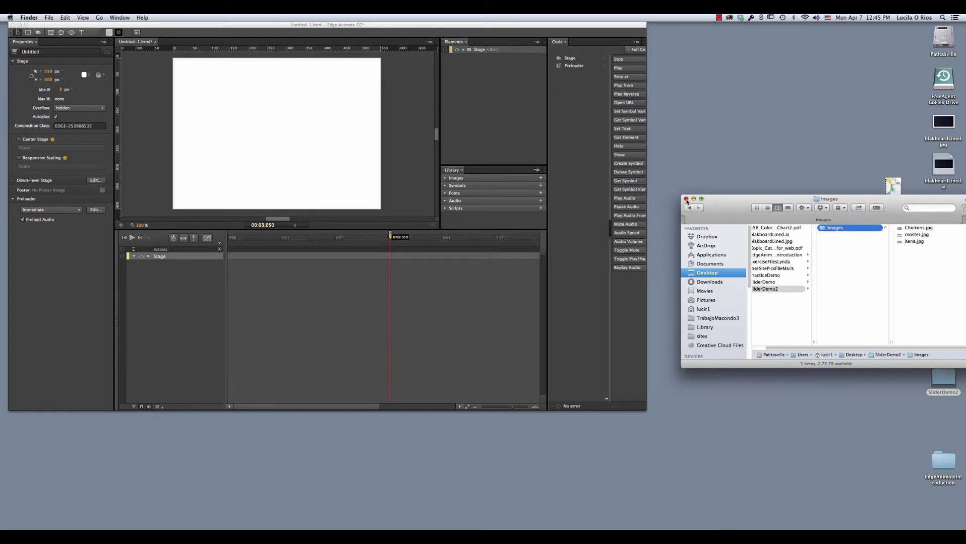
{"action": "left_click", "coordinate": [686, 199]}
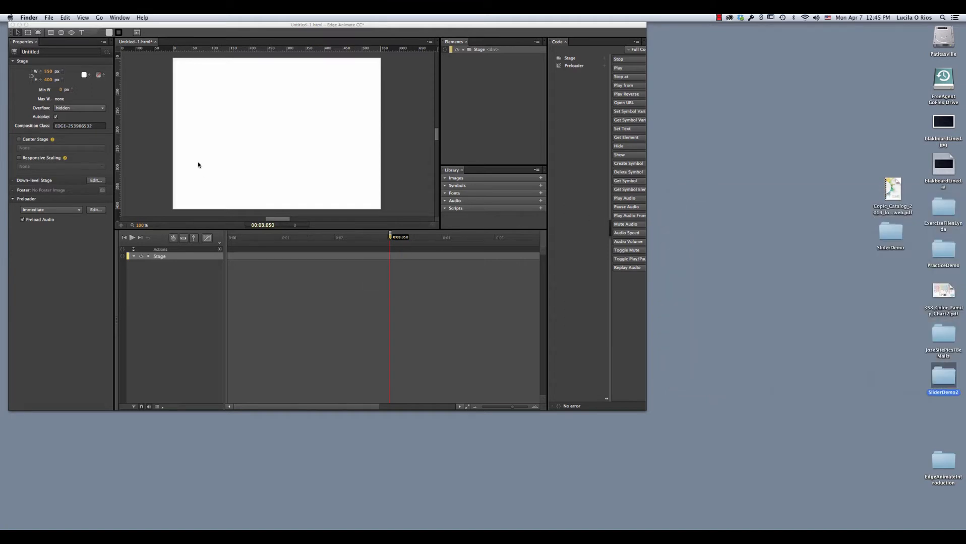
- Save the Edge Animate composition as SliderDemo2 in the SliderDemo2 folder on the desktop
{"action": "left_click", "coordinate": [140, 116]}
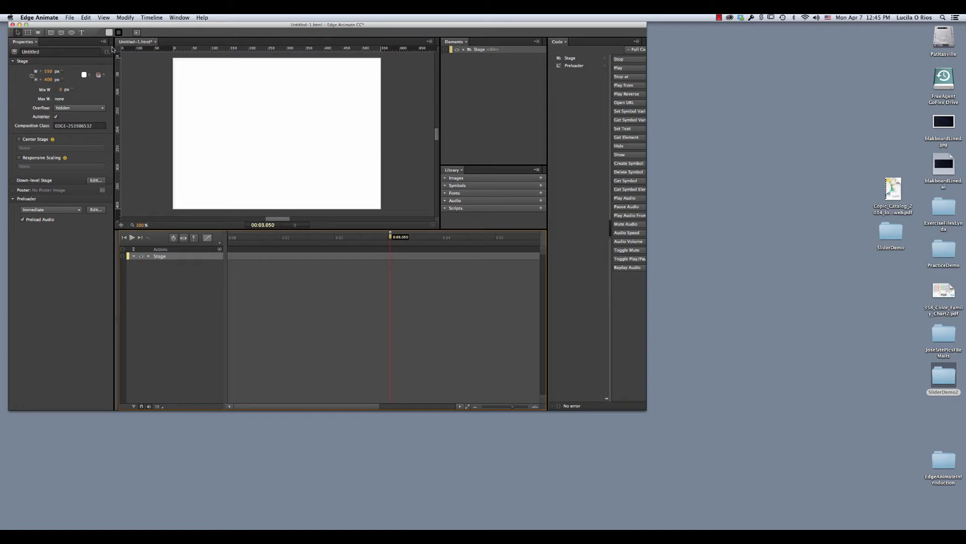
{"action": "left_click", "coordinate": [68, 17]}
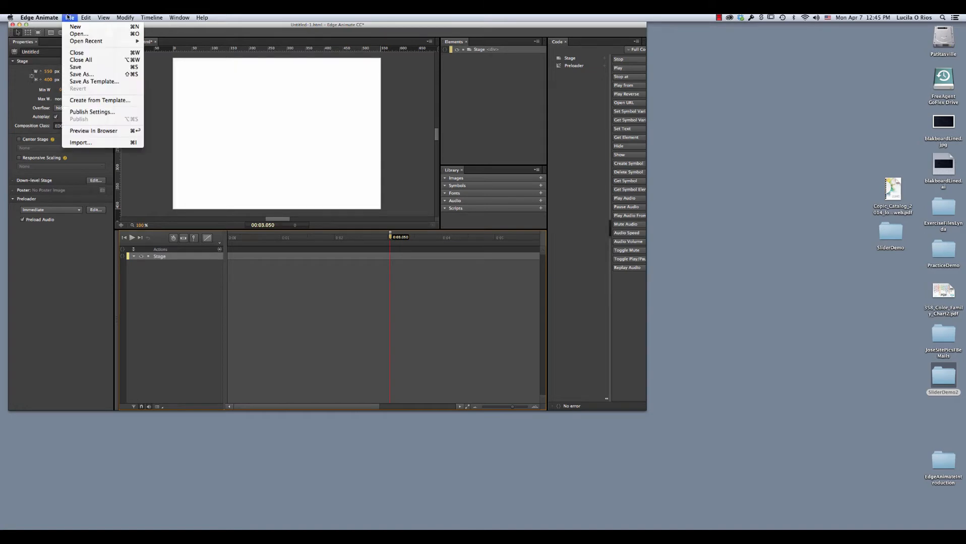
{"action": "left_click", "coordinate": [76, 69]}
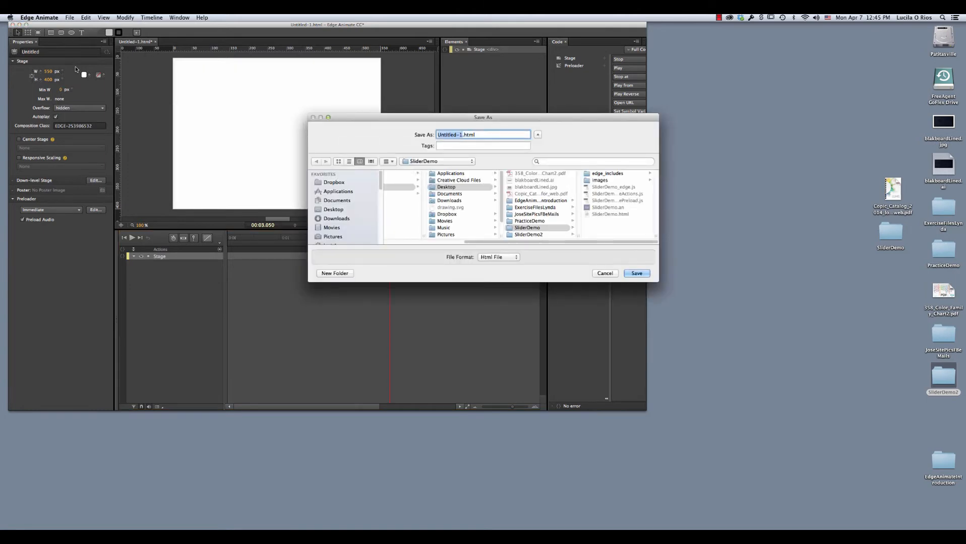
{"action": "left_click", "coordinate": [534, 235]}
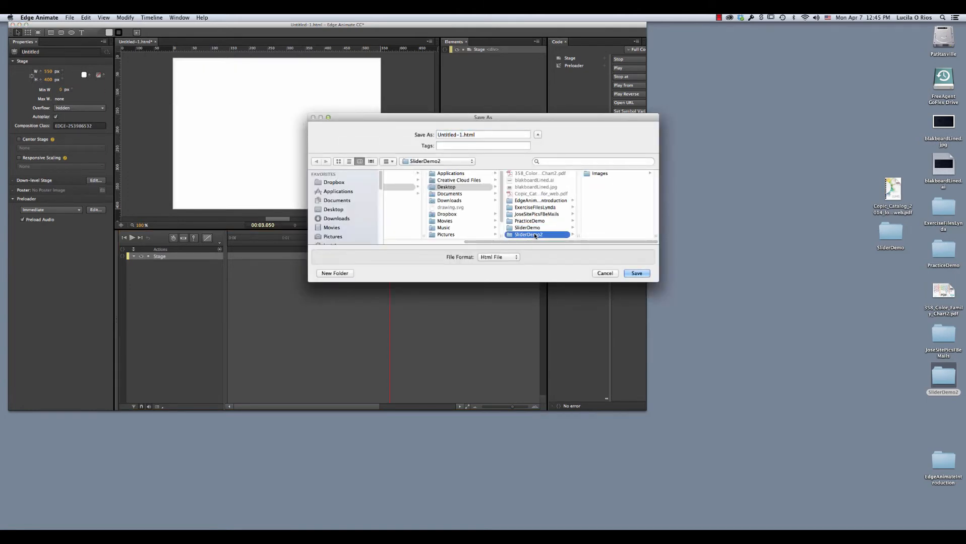
{"action": "left_click", "coordinate": [462, 134]}
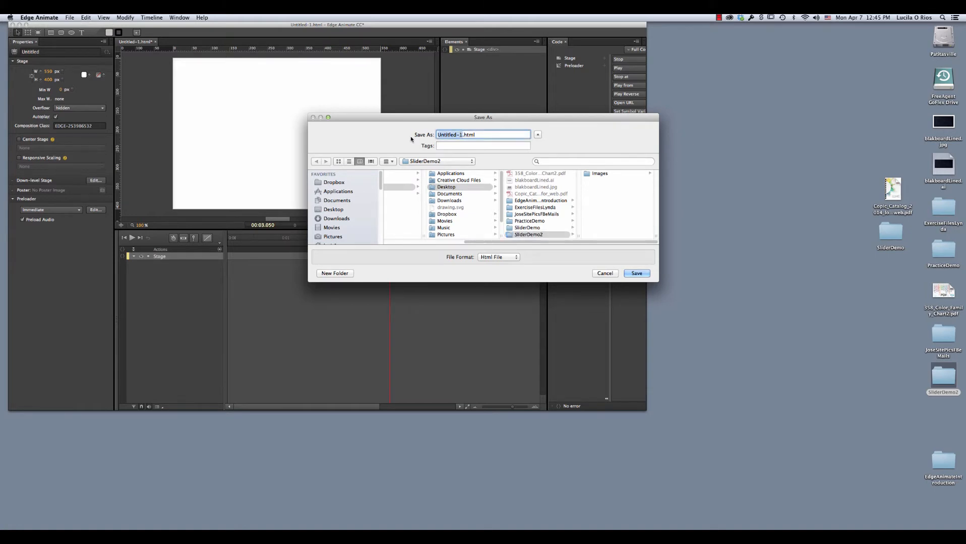
{"action": "type", "text": "Sl"}
{"action": "type", "text": "ider"}
{"action": "type", "text": "Demo"}
{"action": "type", "text": "2"}
{"action": "left_click", "coordinate": [638, 273]}
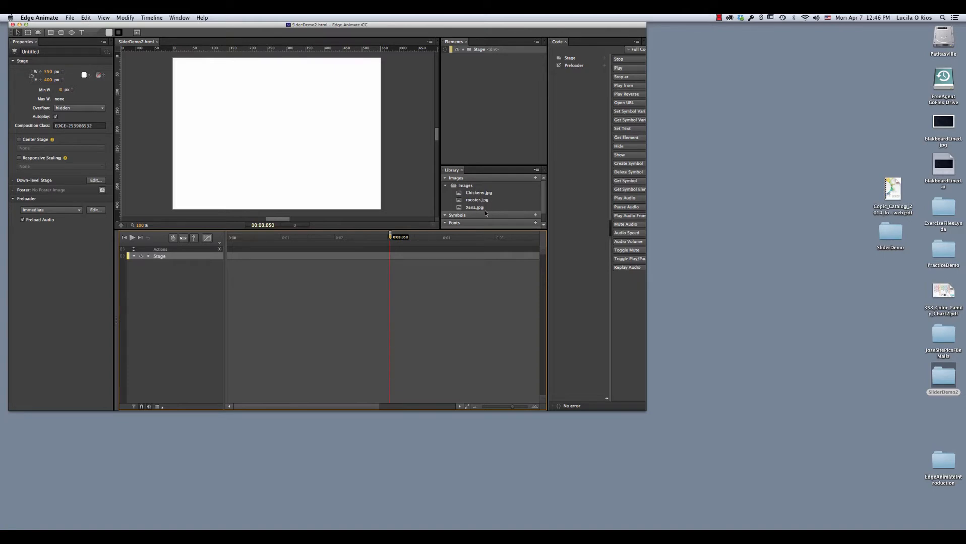
- Set the stage size to 900 px wide and 300 px high
{"action": "left_click", "coordinate": [191, 134]}
{"action": "mouse_move", "coordinate": [264, 26]}
{"action": "left_mouse_down"}
{"action": "mouse_move", "coordinate": [385, 27]}
{"action": "mouse_move", "coordinate": [261, 25]}
{"action": "left_mouse_up"}
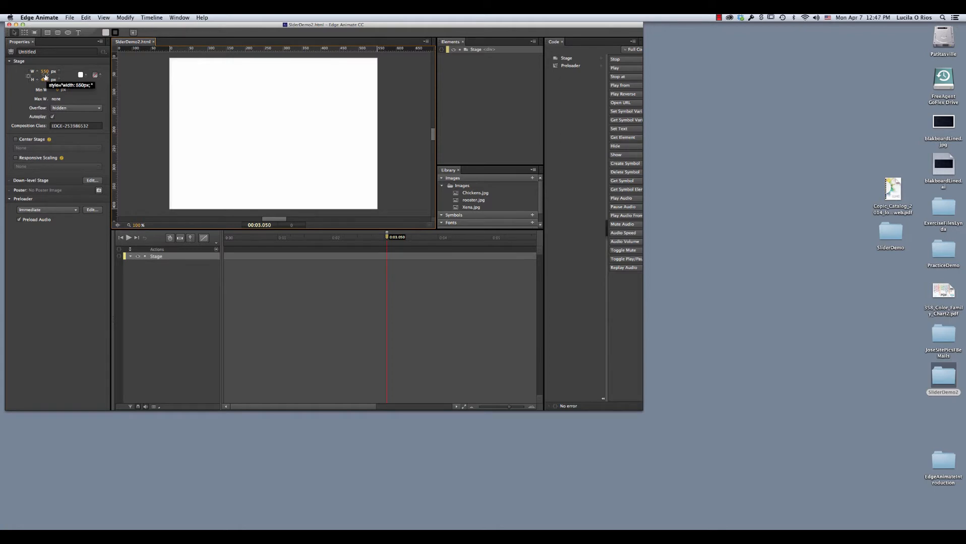
{"action": "left_click", "coordinate": [45, 74]}
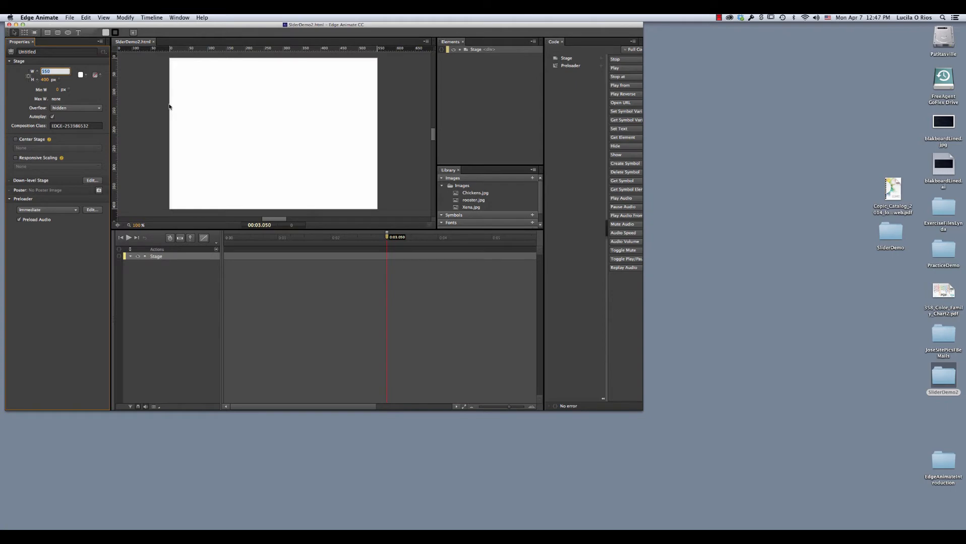
{"action": "type", "text": "60"}
{"action": "left_click", "coordinate": [46, 81]}
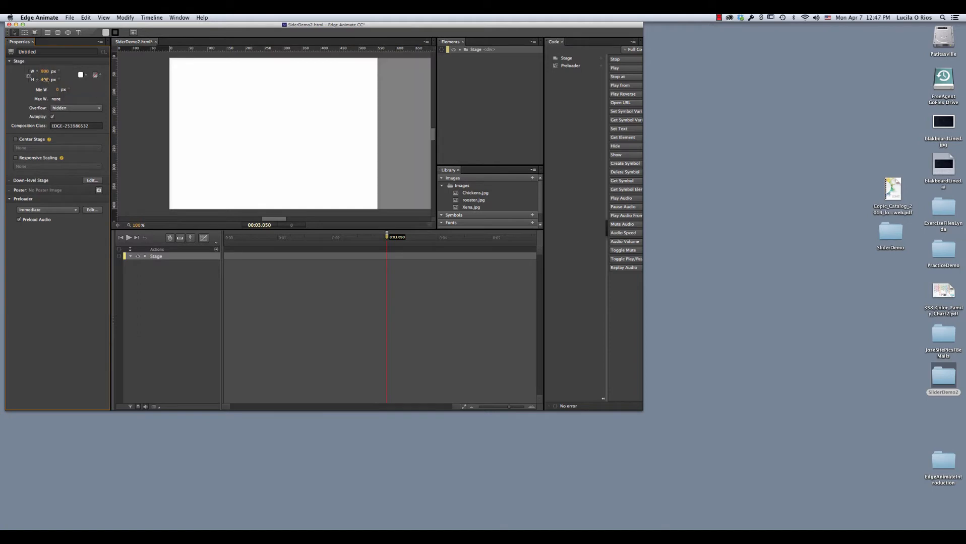
{"action": "type", "text": "3"}
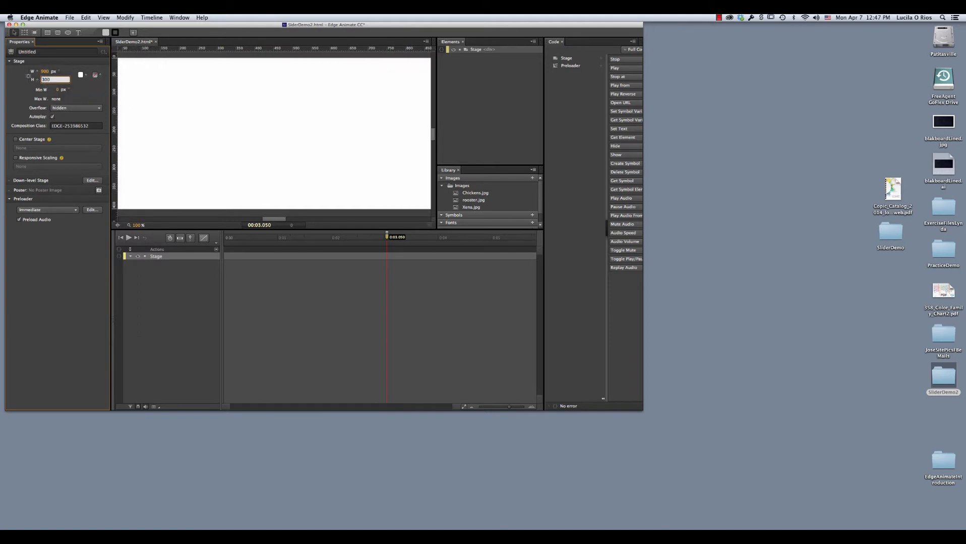
{"action": "key", "text": "Return"}
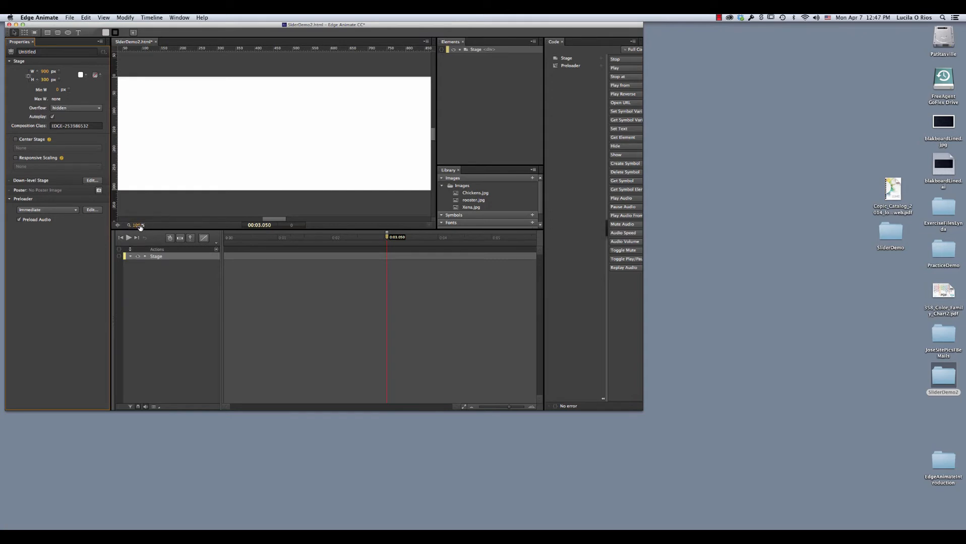
- Set the stage's maximum width to 900 px and its minimum width to 480 px
{"action": "left_click_drag", "start_coordinate": [140, 227], "coordinate": [134, 227]}
{"action": "left_click_drag", "start_coordinate": [134, 225], "coordinate": [133, 226]}
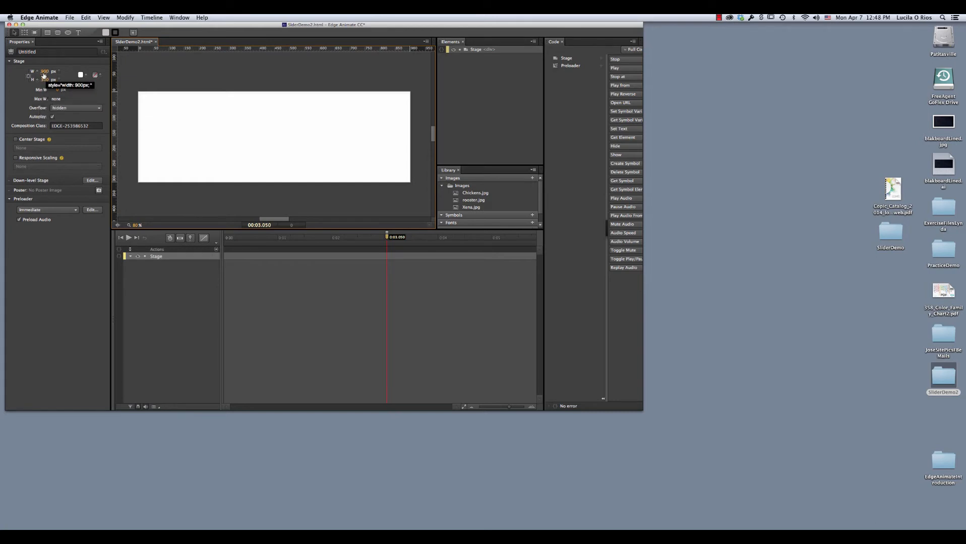
{"action": "left_click", "coordinate": [41, 100]}
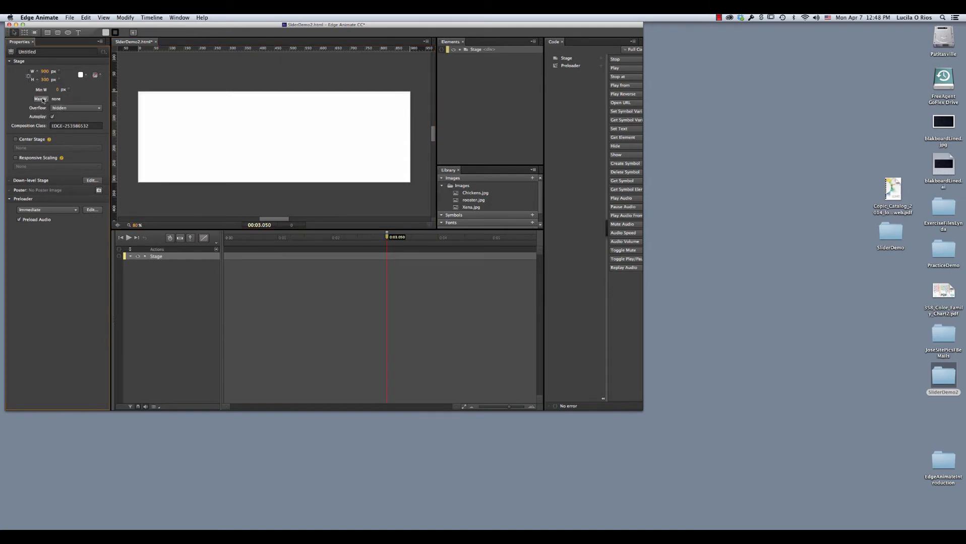
{"action": "left_click", "coordinate": [44, 103]}
{"action": "left_click", "coordinate": [48, 107]}
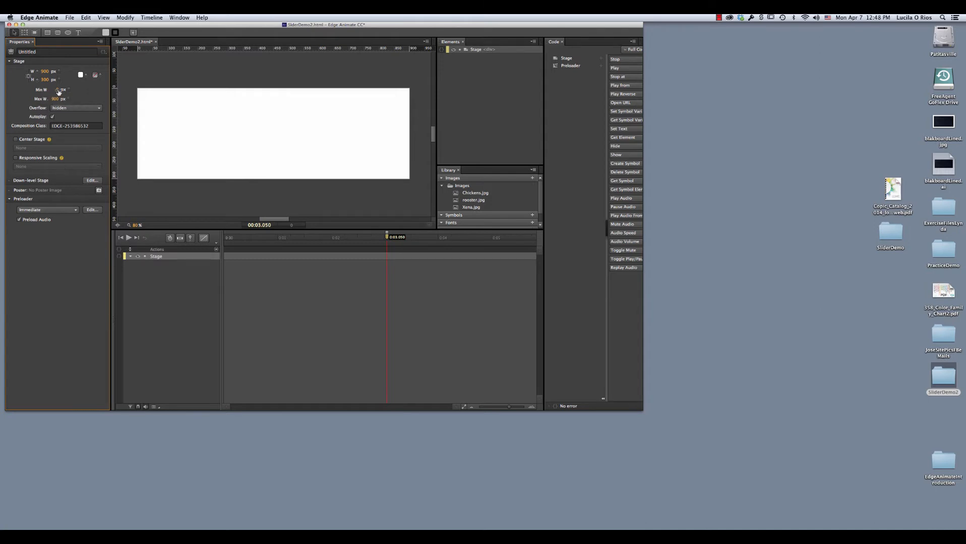
{"action": "left_click", "coordinate": [57, 90]}
{"action": "key", "text": "Return"}
- Enable horizontal centering of the stage and responsive scaling set to Both
{"action": "left_click", "coordinate": [16, 139]}
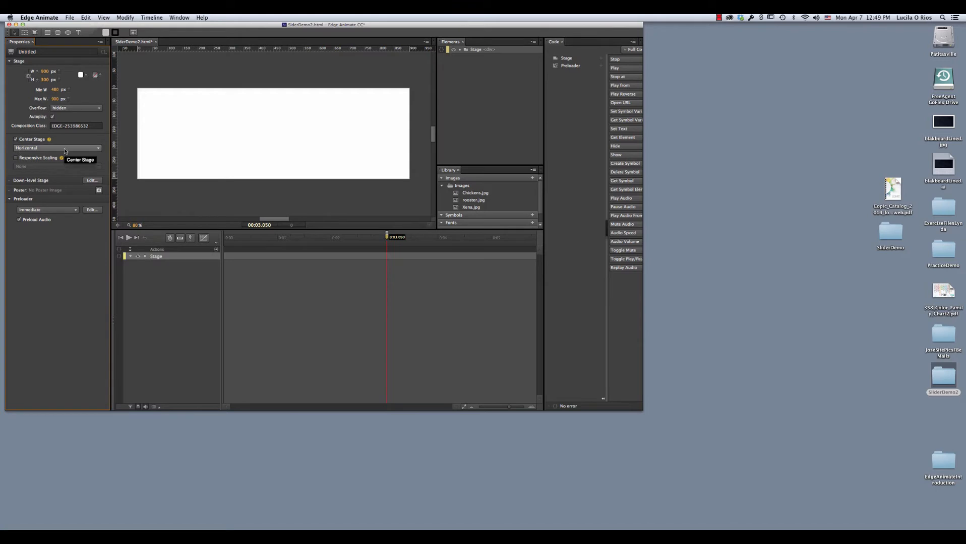
{"action": "left_click", "coordinate": [16, 158]}
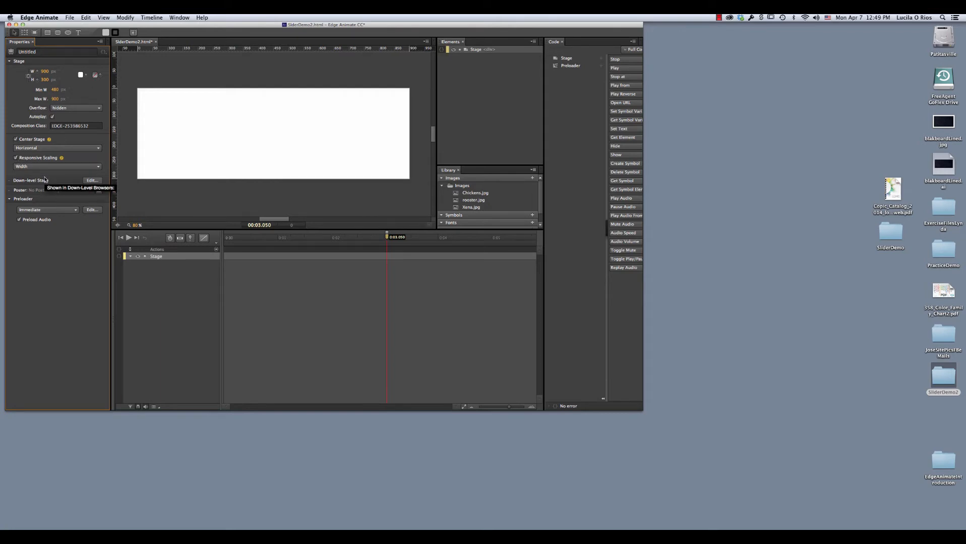
{"action": "left_click", "coordinate": [98, 166]}
{"action": "left_click", "coordinate": [104, 167]}
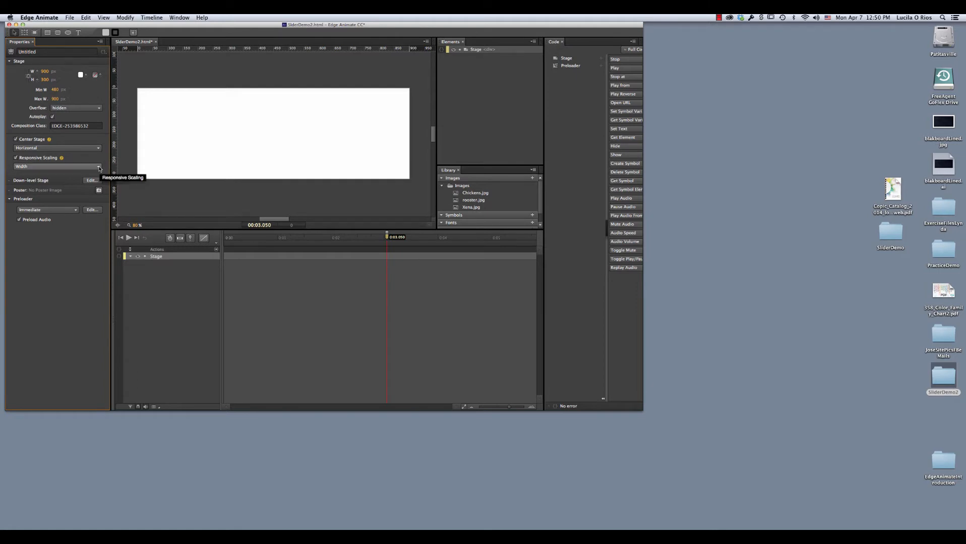
{"action": "left_click", "coordinate": [99, 167]}
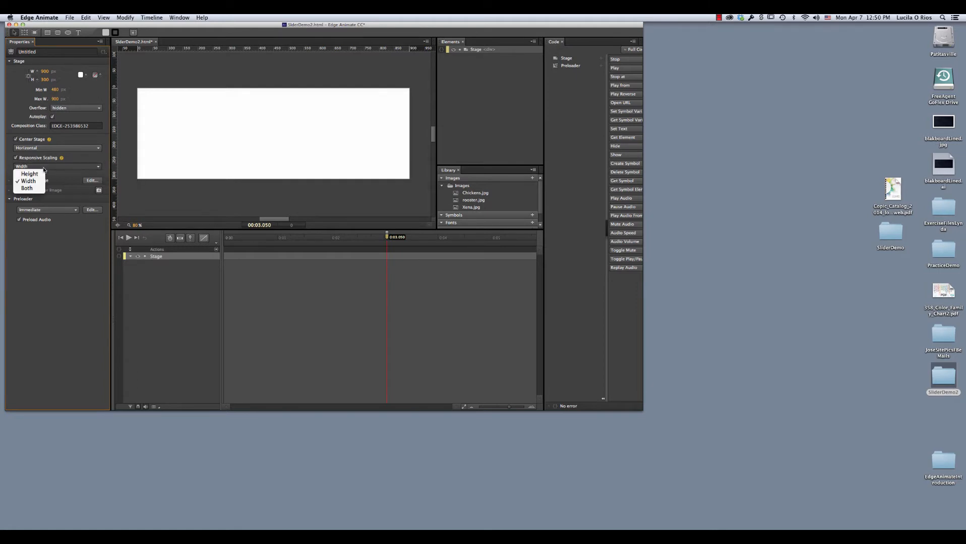
{"action": "left_click", "coordinate": [34, 190]}
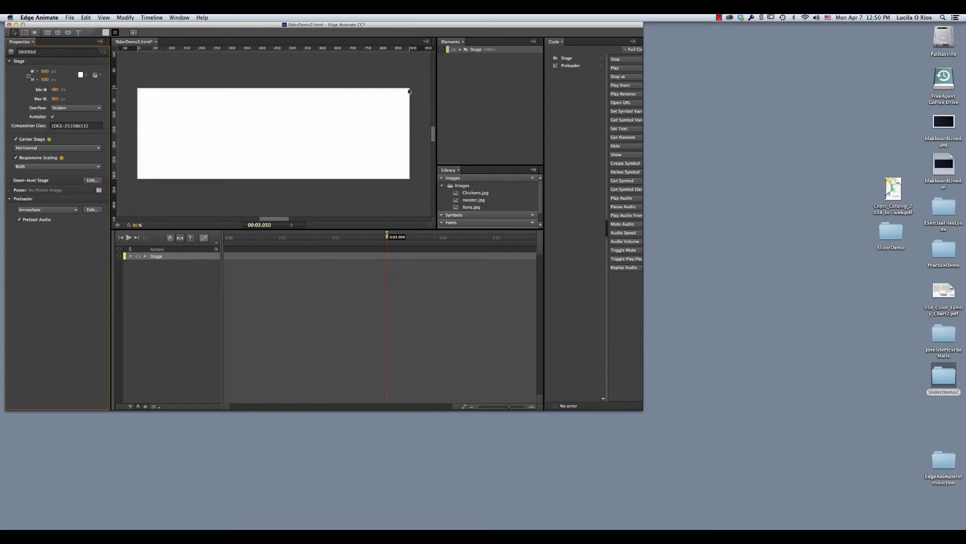
- Place the Chickens, rooster and Xena library images together just past the stage's right edge at X 900 px, Y 0 px
{"action": "left_click_drag", "start_coordinate": [274, 219], "coordinate": [283, 220]}
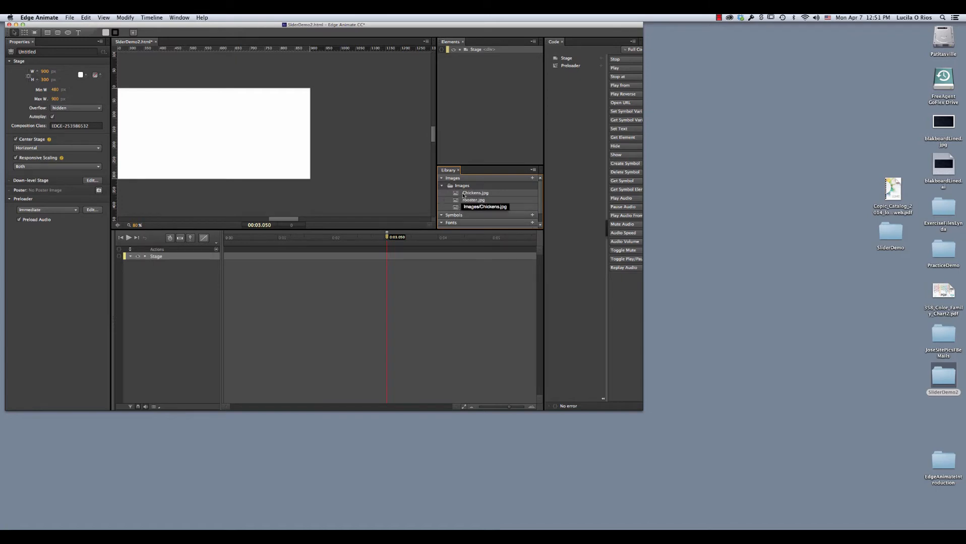
{"action": "left_click_drag", "start_coordinate": [455, 195], "coordinate": [369, 141]}
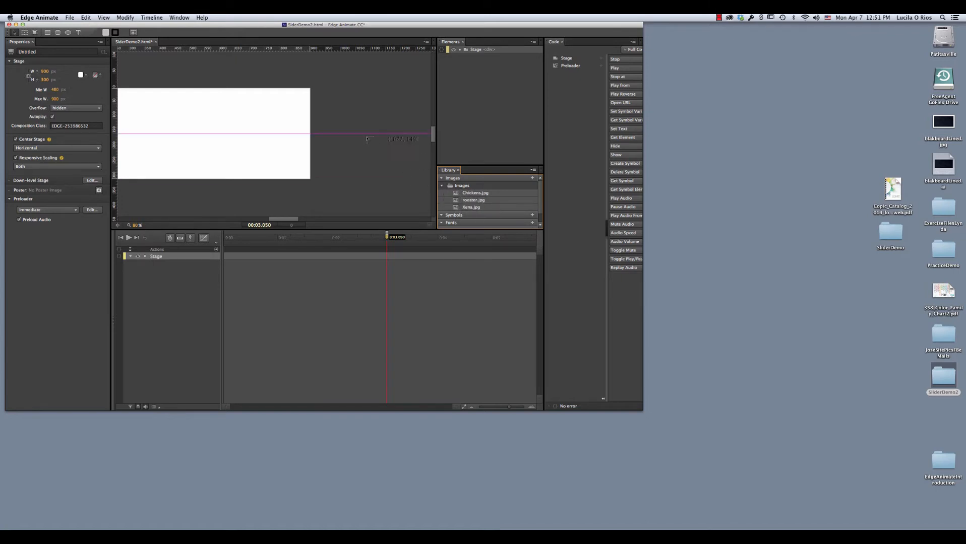
{"action": "left_click_drag", "start_coordinate": [319, 105], "coordinate": [312, 91]}
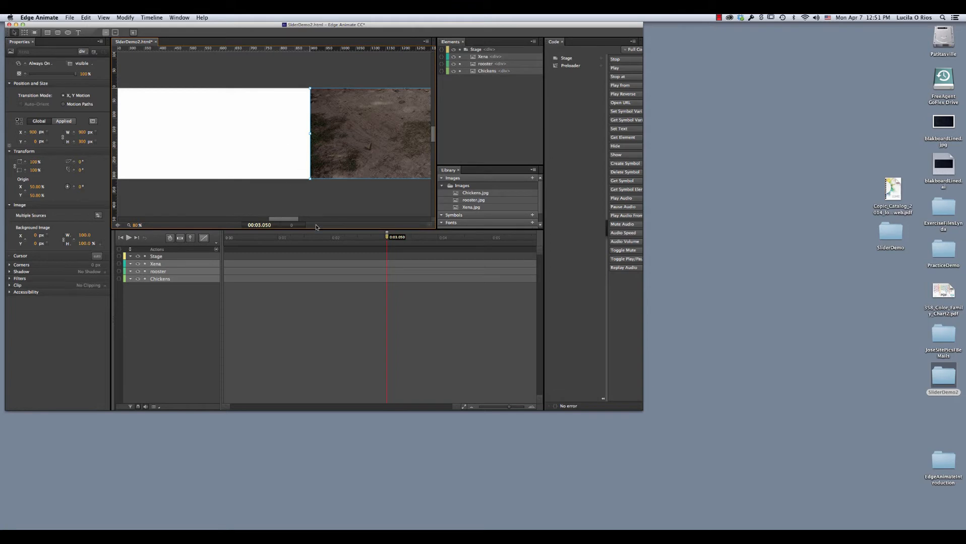
- Reorder the elements so that rooster sits below Chickens at the bottom of the stack
{"action": "scroll", "coordinate": [309, 220], "scroll_direction": "right", "scroll_amount": 3}
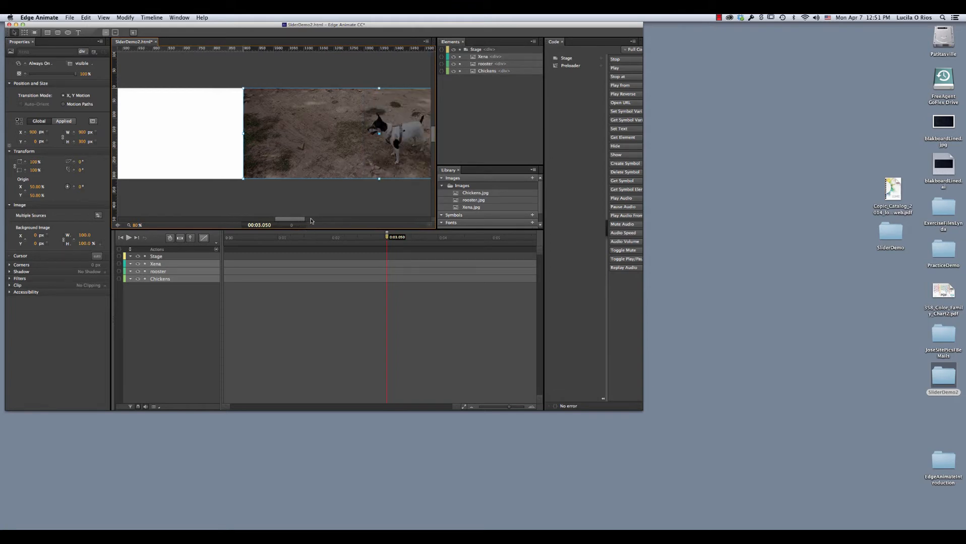
{"action": "scroll", "coordinate": [310, 220], "scroll_direction": "right", "scroll_amount": 3}
{"action": "scroll", "coordinate": [310, 222], "scroll_direction": "left", "scroll_amount": 3}
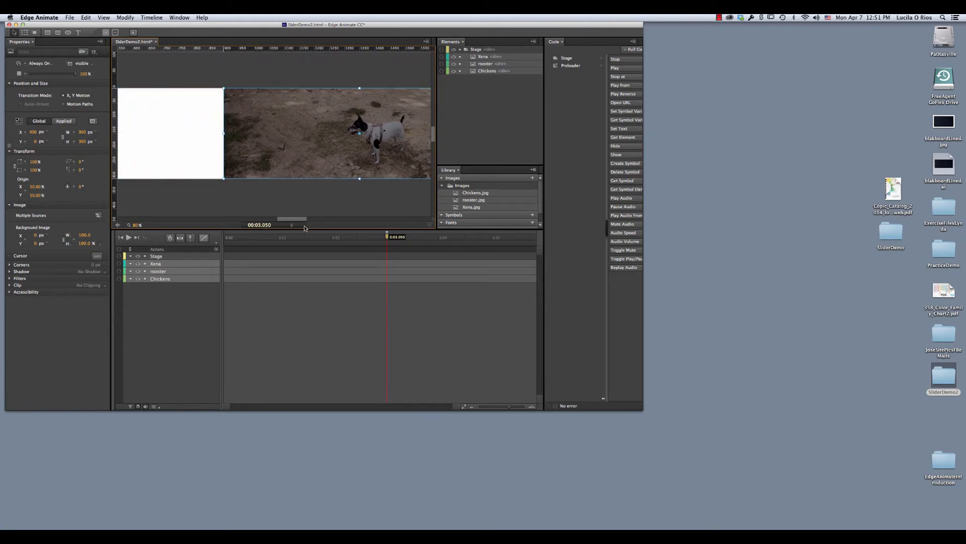
{"action": "scroll", "coordinate": [305, 228], "scroll_direction": "right", "scroll_amount": 2}
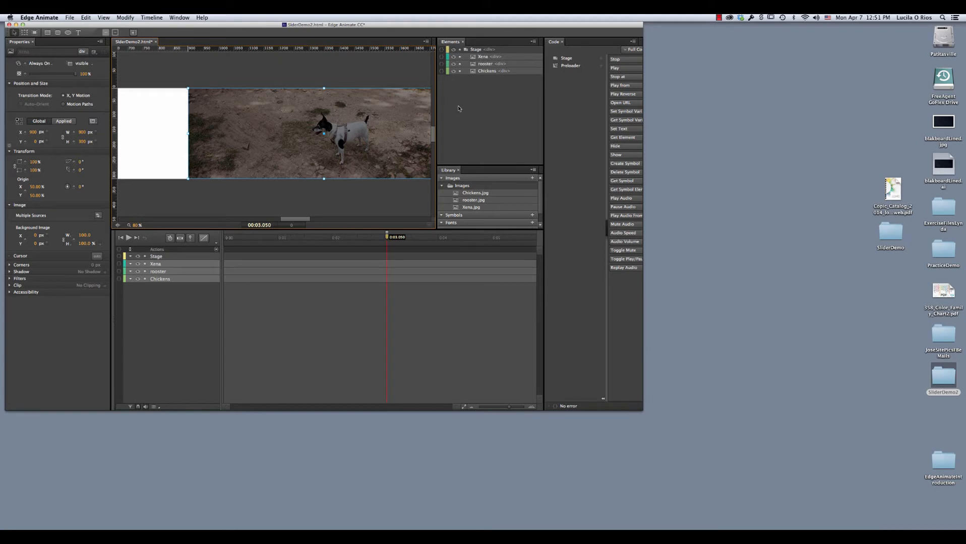
{"action": "left_click", "coordinate": [488, 65]}
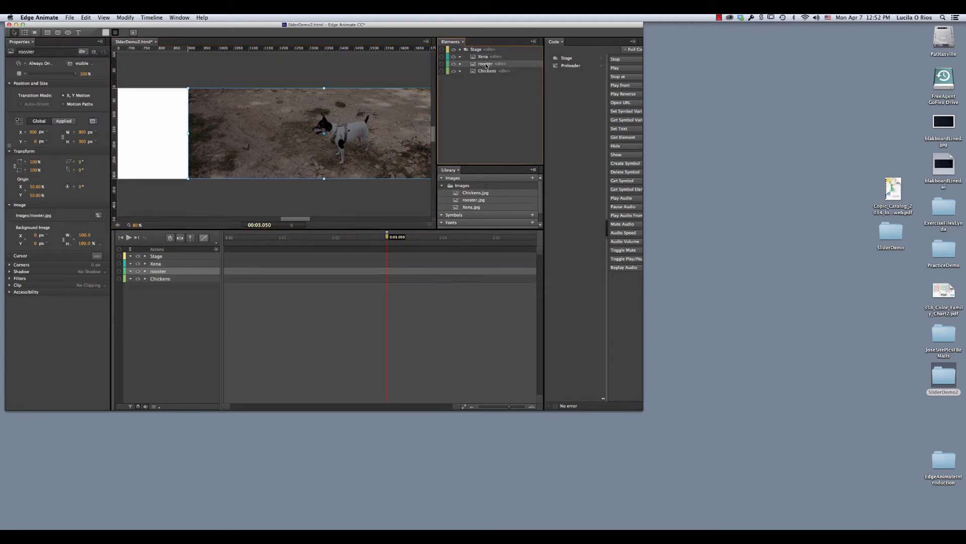
{"action": "left_click_drag", "start_coordinate": [487, 66], "coordinate": [484, 77]}
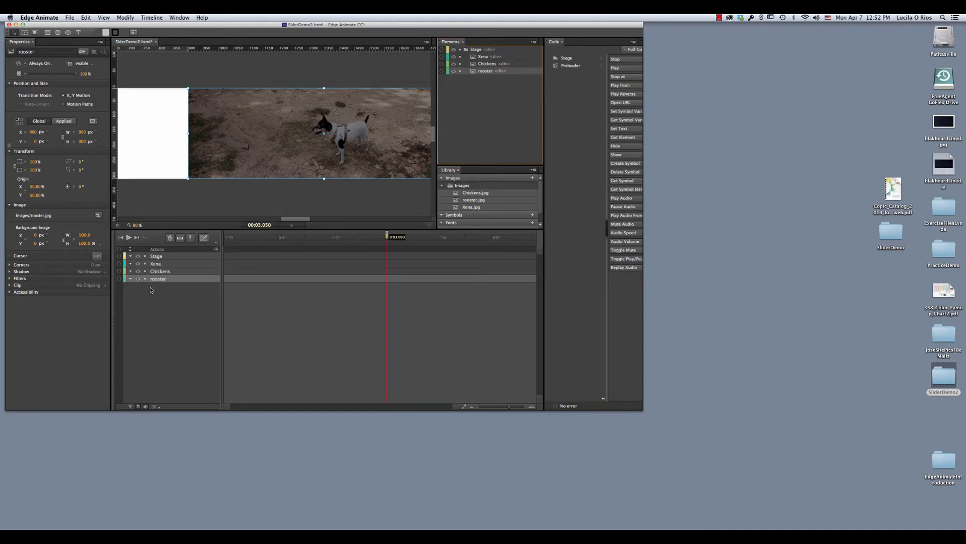
- Hide the Xena and Chickens elements so only rooster shows, and return the playhead to 0:00
{"action": "left_click", "coordinate": [138, 266]}
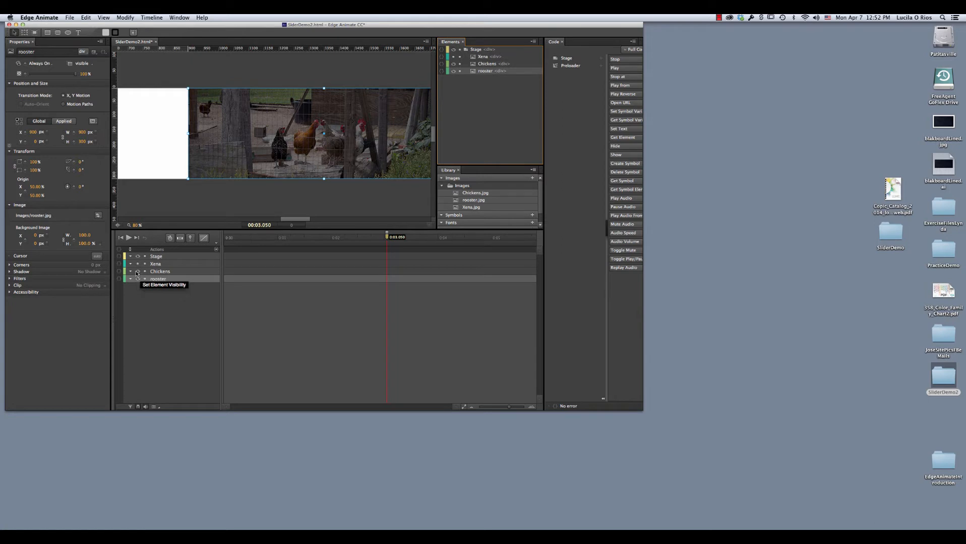
{"action": "left_click", "coordinate": [137, 272]}
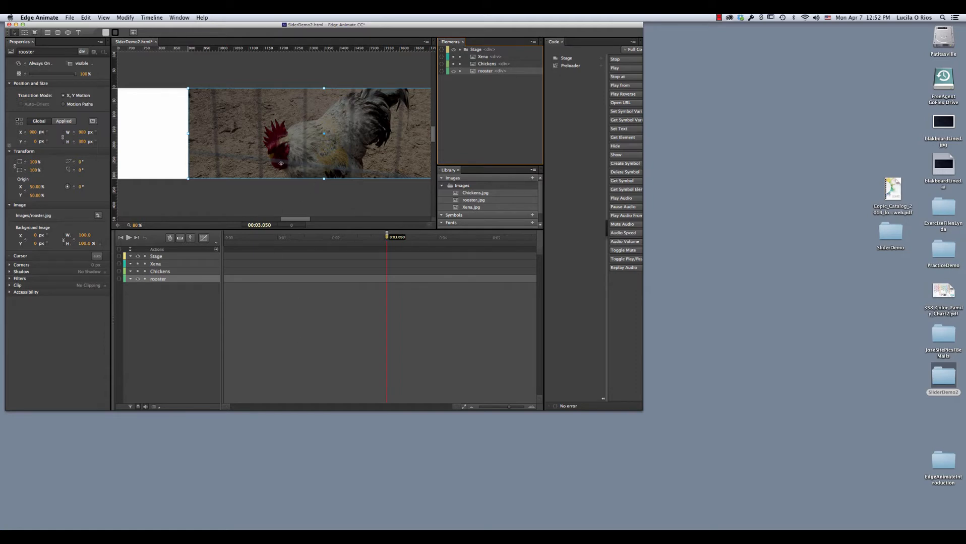
{"action": "left_click_drag", "start_coordinate": [297, 220], "coordinate": [273, 231]}
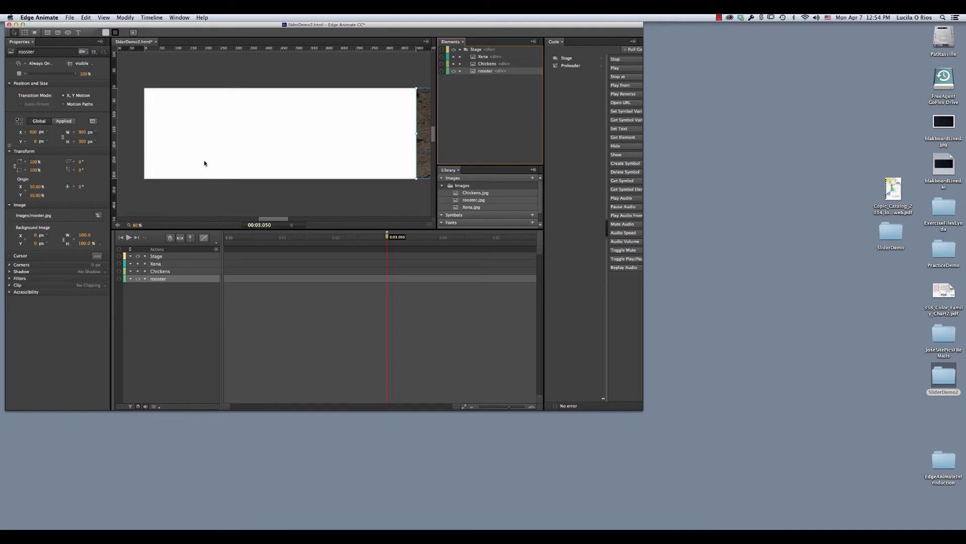
{"action": "left_click_drag", "start_coordinate": [280, 219], "coordinate": [297, 223]}
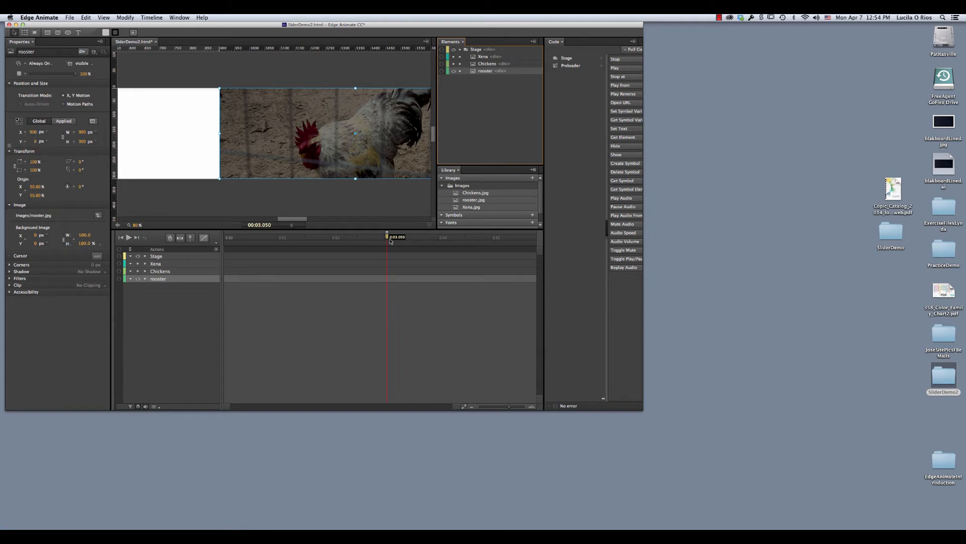
{"action": "left_click_drag", "start_coordinate": [387, 238], "coordinate": [223, 238]}
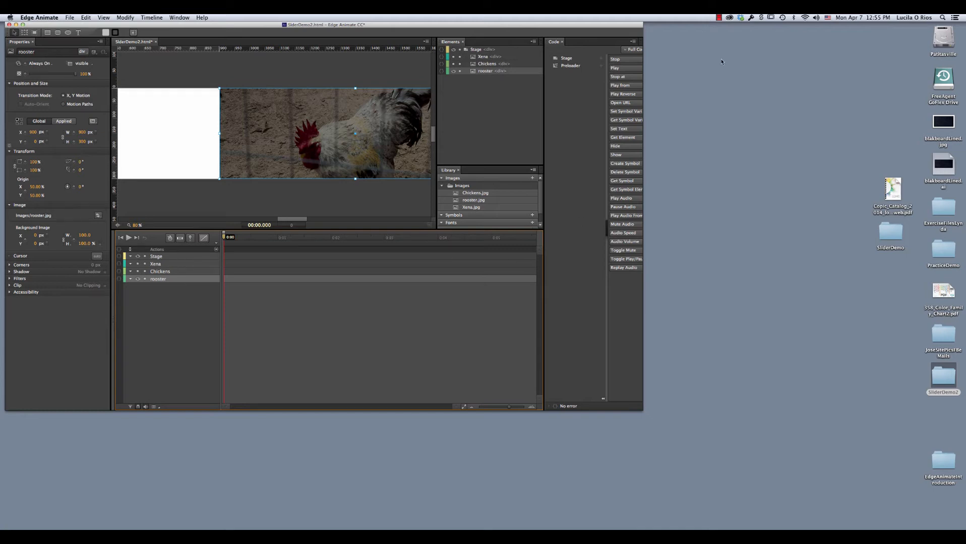
{"action": "left_click", "coordinate": [718, 18]}
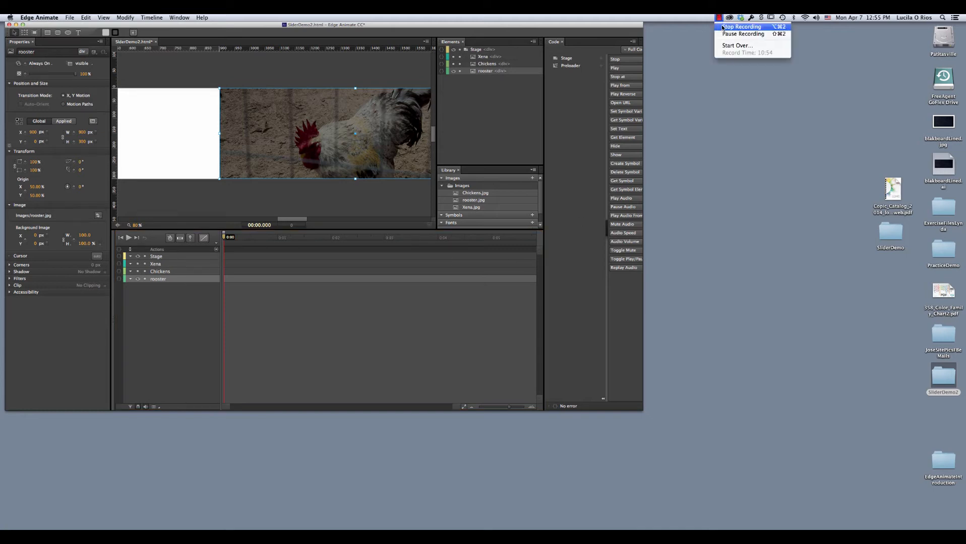
{"action": "left_click", "coordinate": [722, 27]}
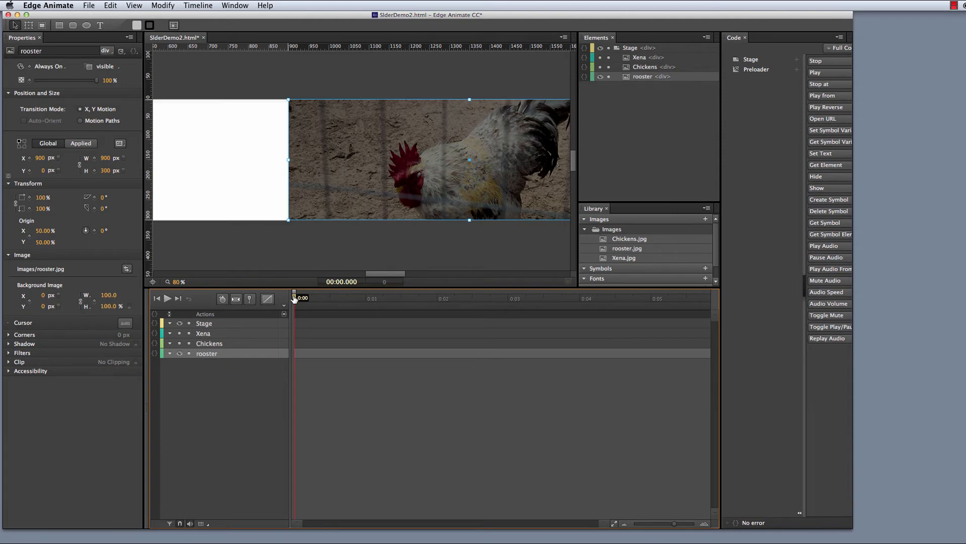
- Add a Left keyframe for the rooster element at 0:01 on the timeline
{"action": "left_click_drag", "start_coordinate": [295, 300], "coordinate": [366, 297]}
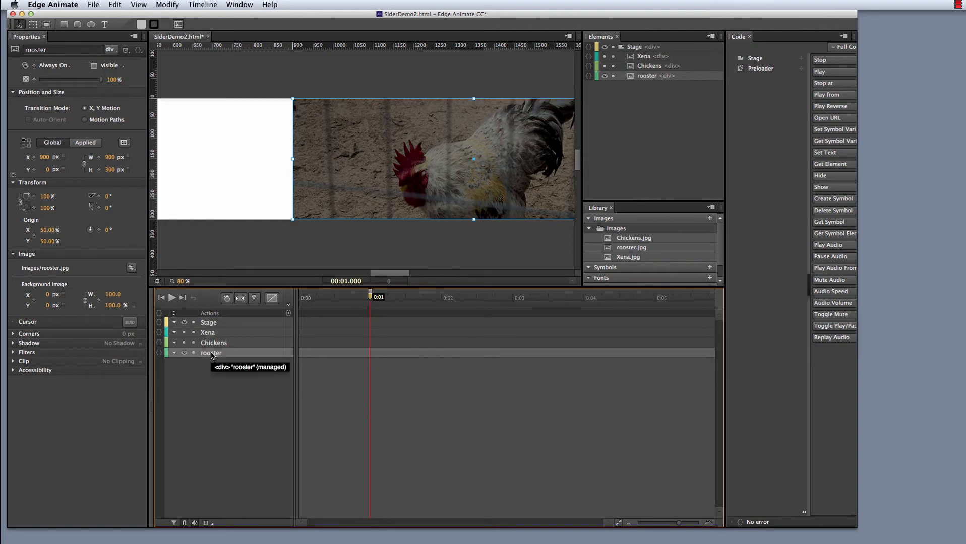
{"action": "right_click", "coordinate": [369, 351]}
{"action": "key", "text": "Escape"}
{"action": "right_click", "coordinate": [370, 351]}
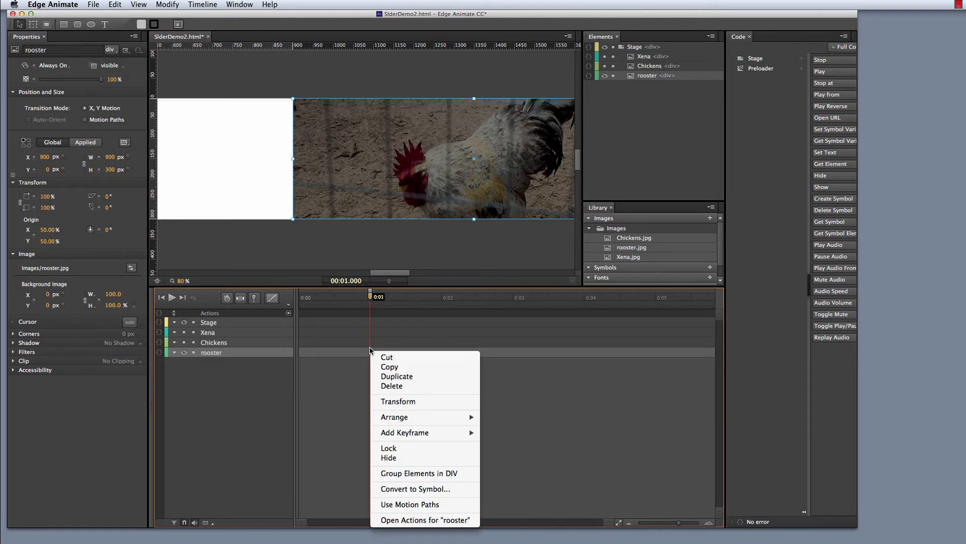
{"action": "mouse_move", "coordinate": [401, 433]}
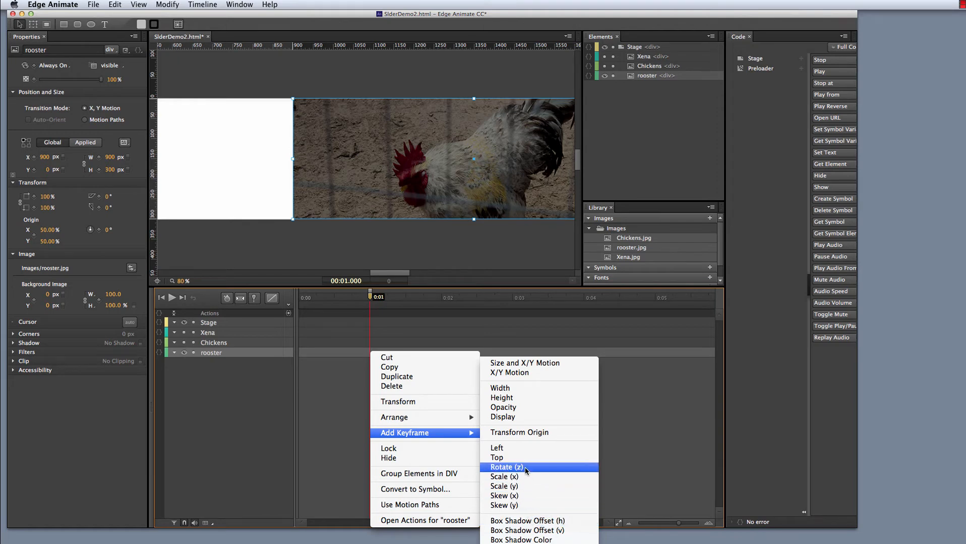
{"action": "left_click", "coordinate": [497, 449]}
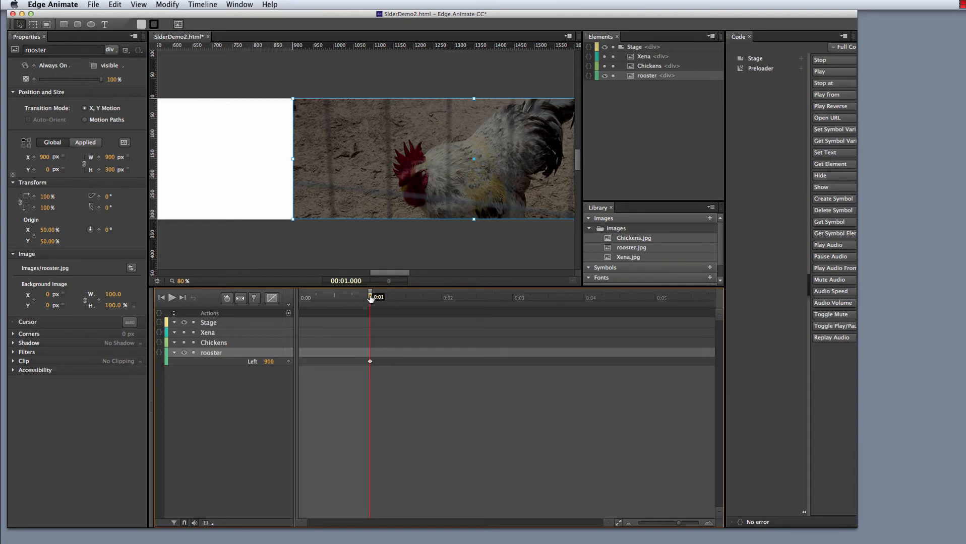
- Add a Left keyframe for rooster at 0:02 and set its Left value to 0 px
{"action": "left_click_drag", "start_coordinate": [371, 298], "coordinate": [442, 295]}
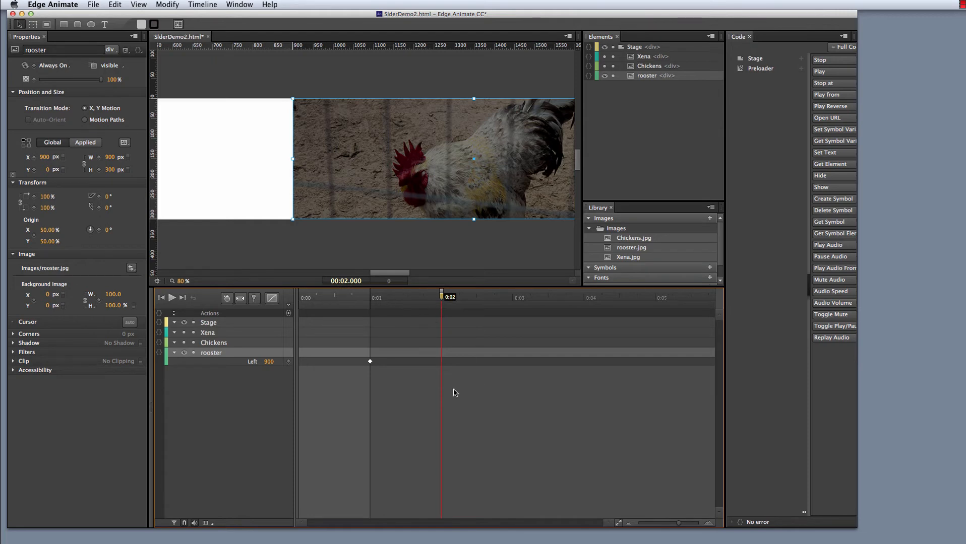
{"action": "right_click", "coordinate": [442, 362]}
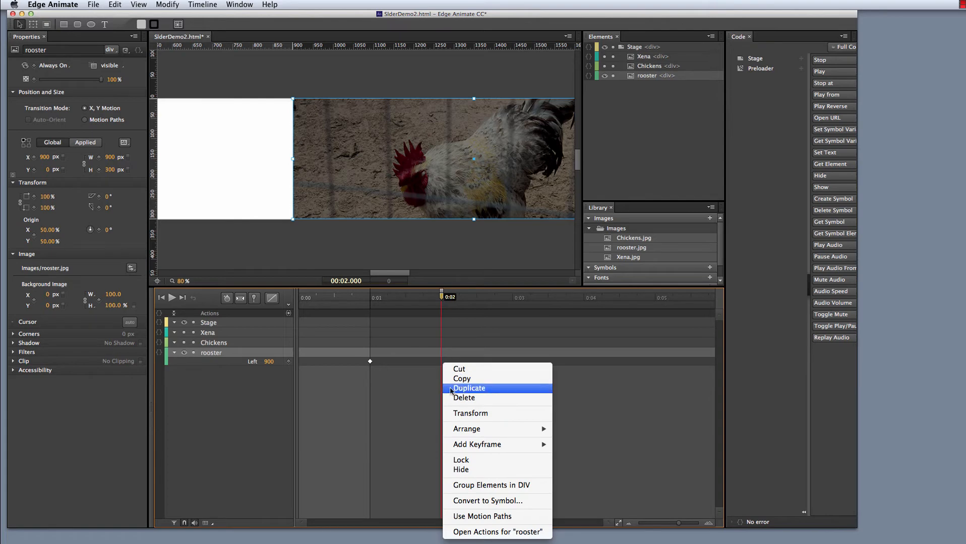
{"action": "mouse_move", "coordinate": [462, 445]}
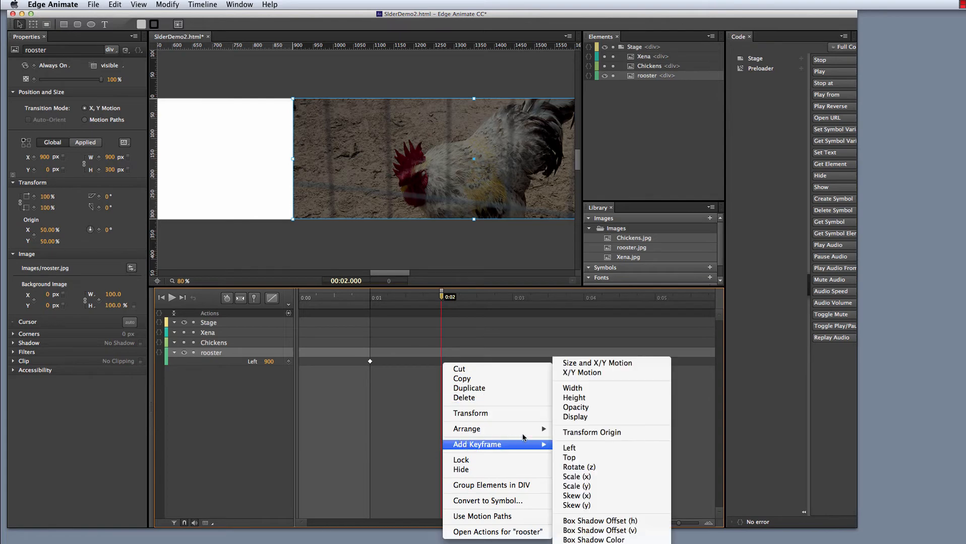
{"action": "left_click", "coordinate": [570, 450]}
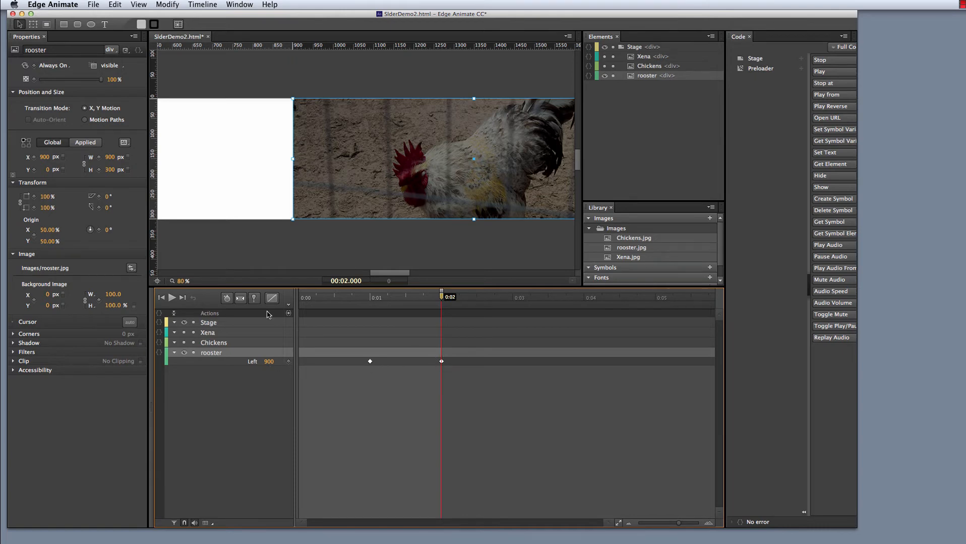
{"action": "left_click", "coordinate": [269, 362]}
{"action": "type", "text": "0"}
{"action": "key", "text": "Return"}
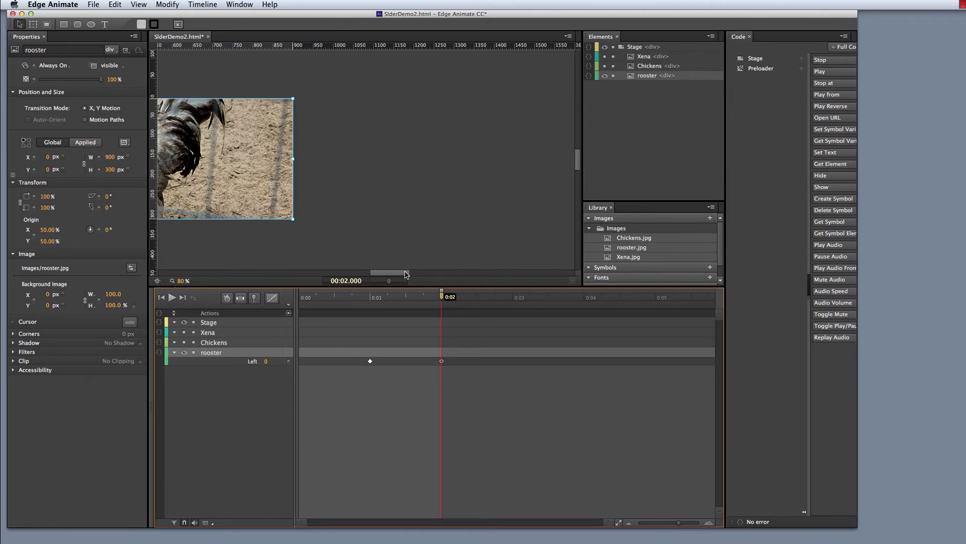
- Create a transition between rooster's Left keyframes at 0:01 and 0:02
{"action": "left_click_drag", "start_coordinate": [406, 277], "coordinate": [373, 267]}
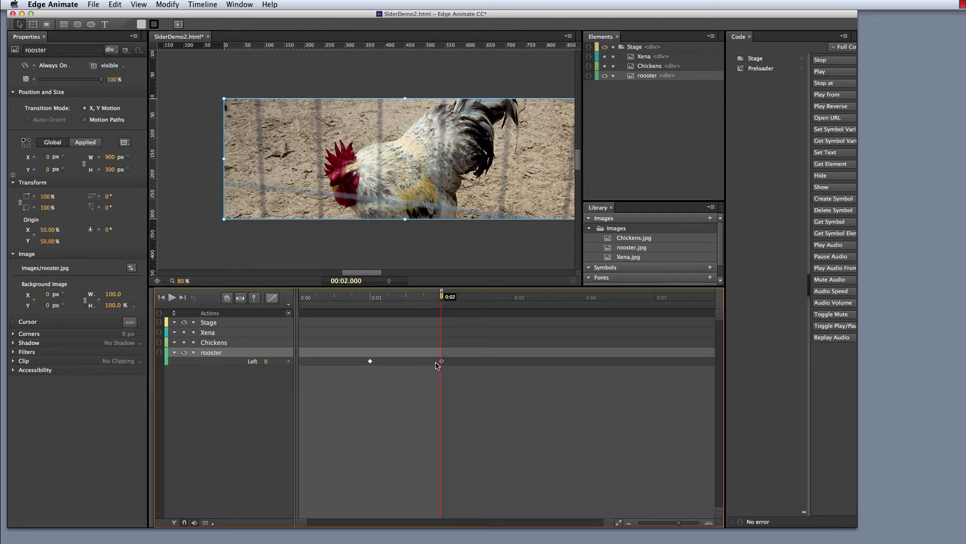
{"action": "left_click", "coordinate": [370, 363]}
{"action": "left_click_drag", "start_coordinate": [375, 275], "coordinate": [386, 277]}
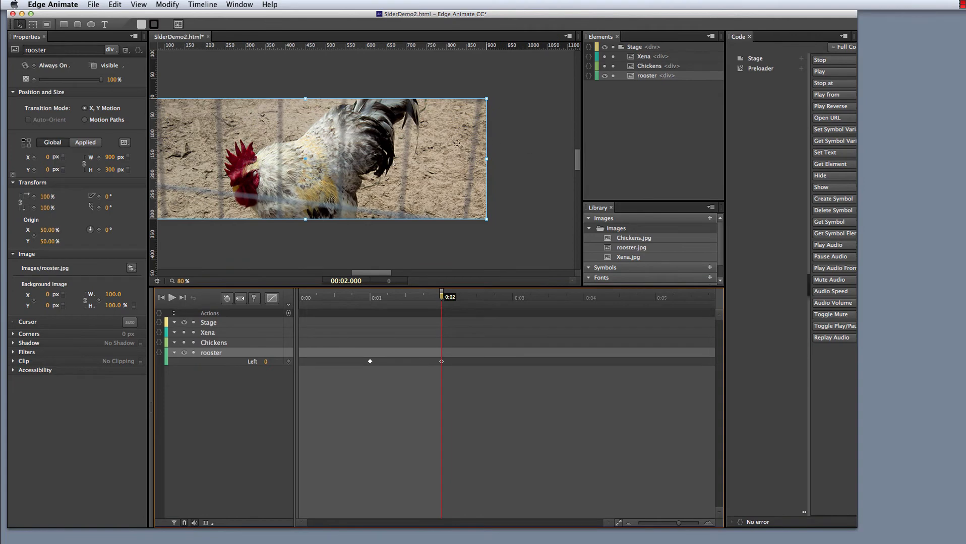
{"action": "left_click_drag", "start_coordinate": [368, 275], "coordinate": [366, 278]}
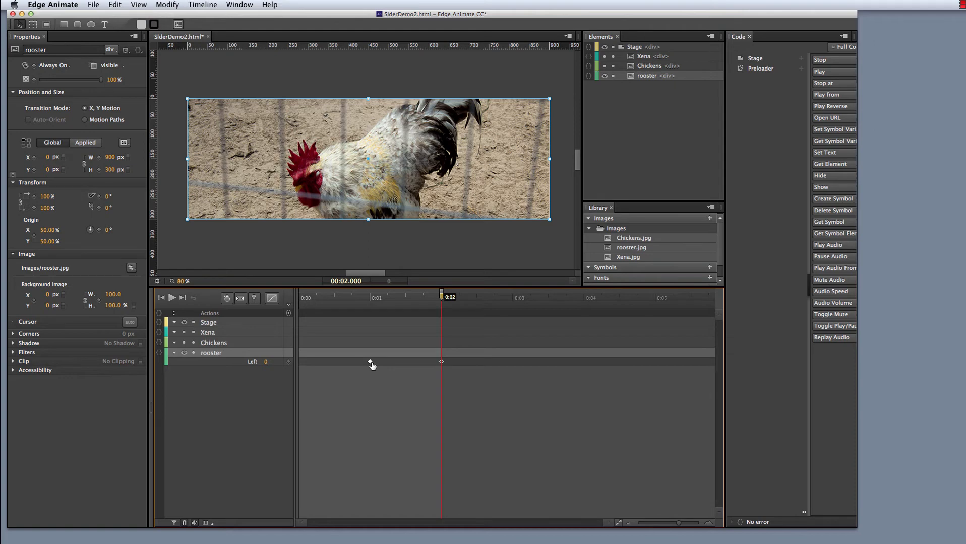
{"action": "right_click", "coordinate": [441, 363]}
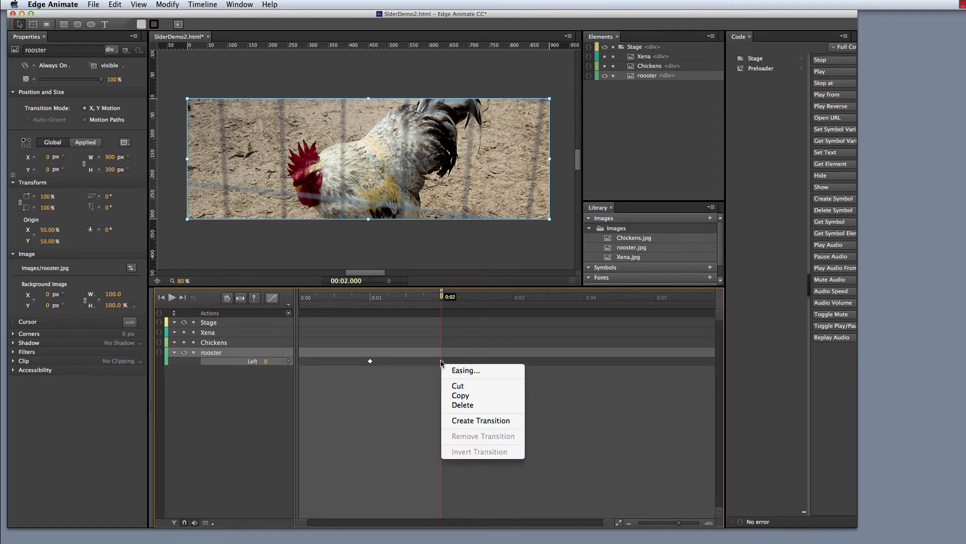
{"action": "left_click", "coordinate": [472, 422]}
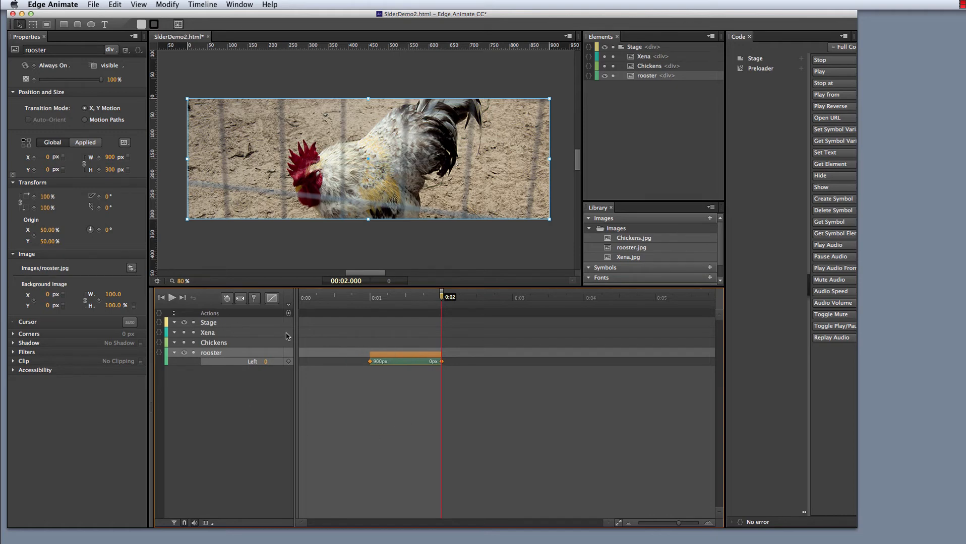
- Preview the rooster's slide-in by scrubbing between 0:00 and 0:02 and playing the timeline
{"action": "left_click", "coordinate": [240, 300]}
{"action": "left_click_drag", "start_coordinate": [442, 299], "coordinate": [298, 299]}
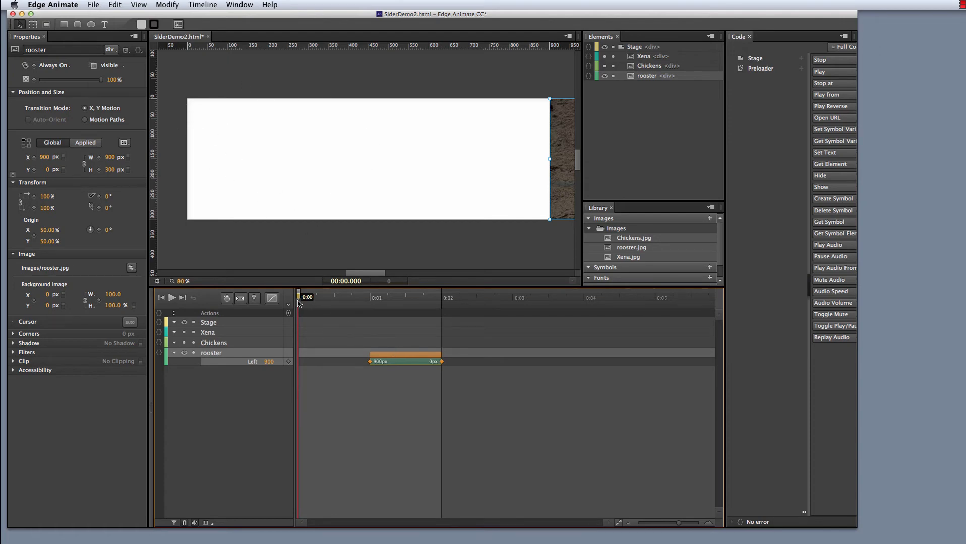
{"action": "left_click_drag", "start_coordinate": [298, 298], "coordinate": [442, 285]}
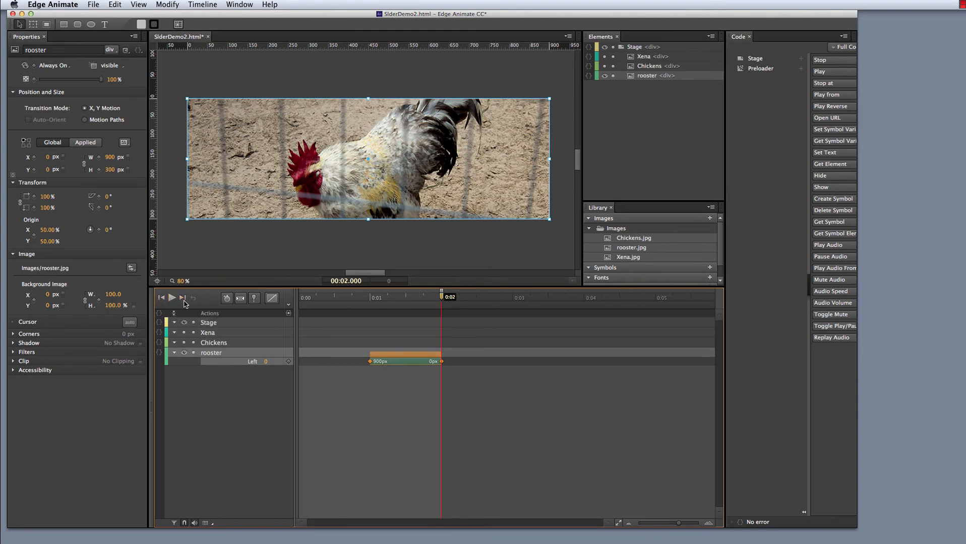
{"action": "left_click", "coordinate": [172, 298]}
{"action": "left_click", "coordinate": [172, 299]}
- Add a Left keyframe for the rooster element at 0:05 on the timeline
{"action": "left_click_drag", "start_coordinate": [442, 299], "coordinate": [657, 293]}
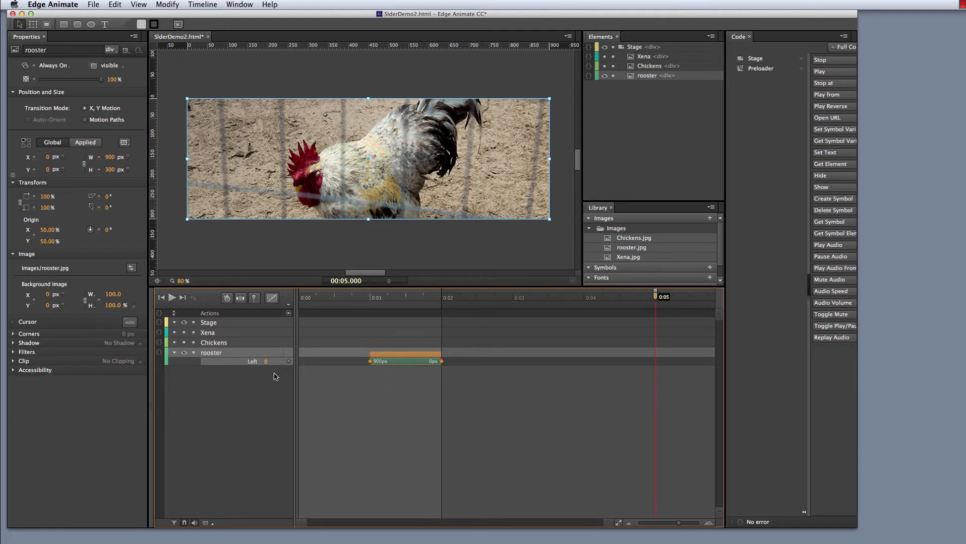
{"action": "right_click", "coordinate": [655, 361]}
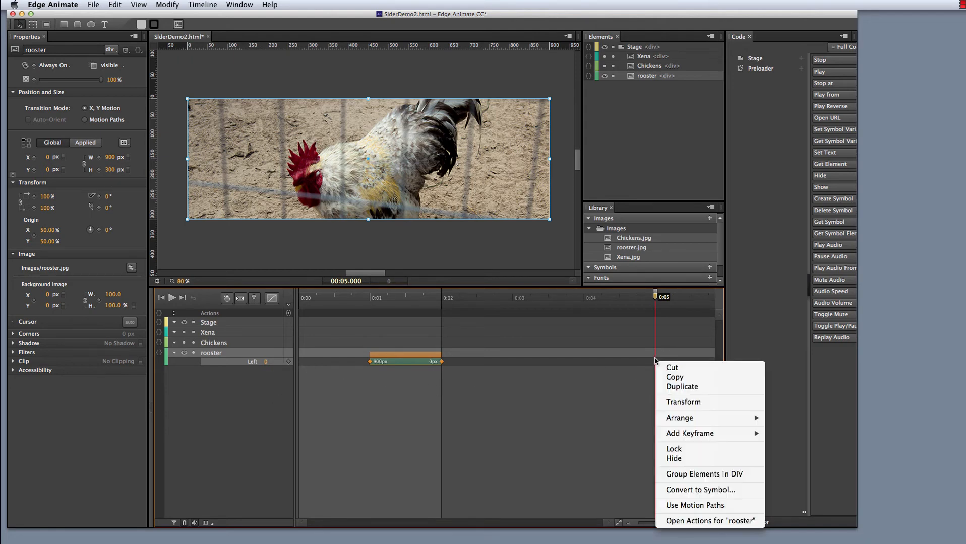
{"action": "mouse_move", "coordinate": [681, 436]}
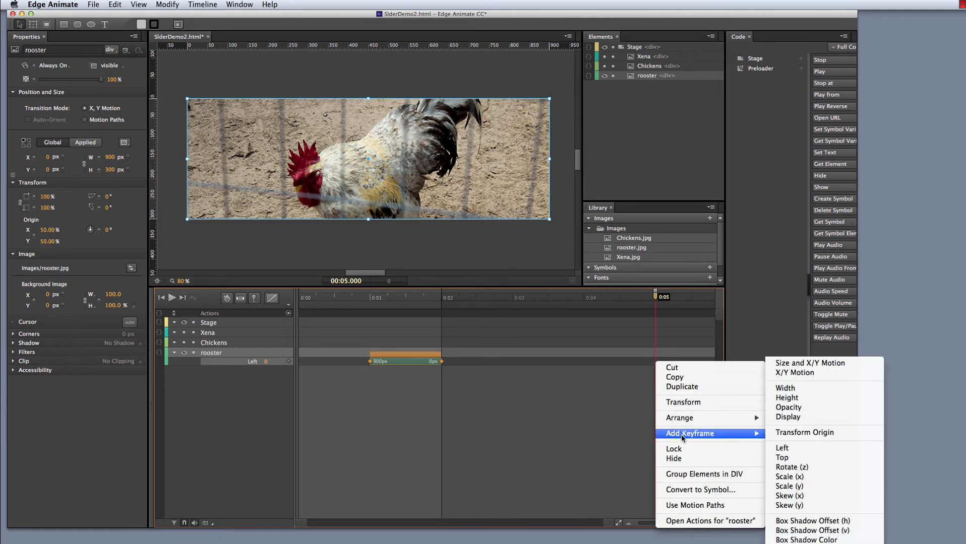
{"action": "left_click", "coordinate": [782, 450]}
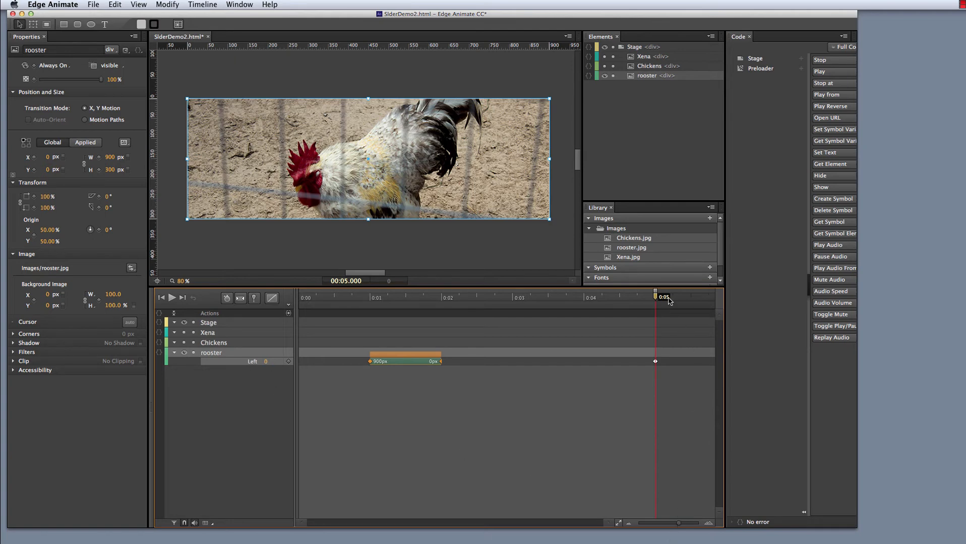
- Add a Left keyframe for rooster at 0:06 and set its Left value to -900 px
{"action": "left_click_drag", "start_coordinate": [655, 298], "coordinate": [686, 297]}
{"action": "left_click_drag", "start_coordinate": [701, 297], "coordinate": [653, 299]}
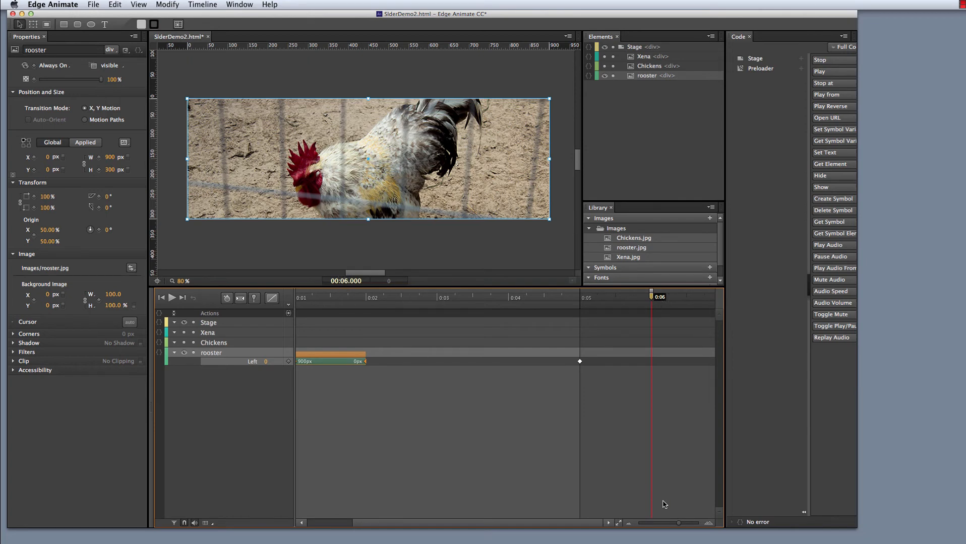
{"action": "right_click", "coordinate": [653, 361]}
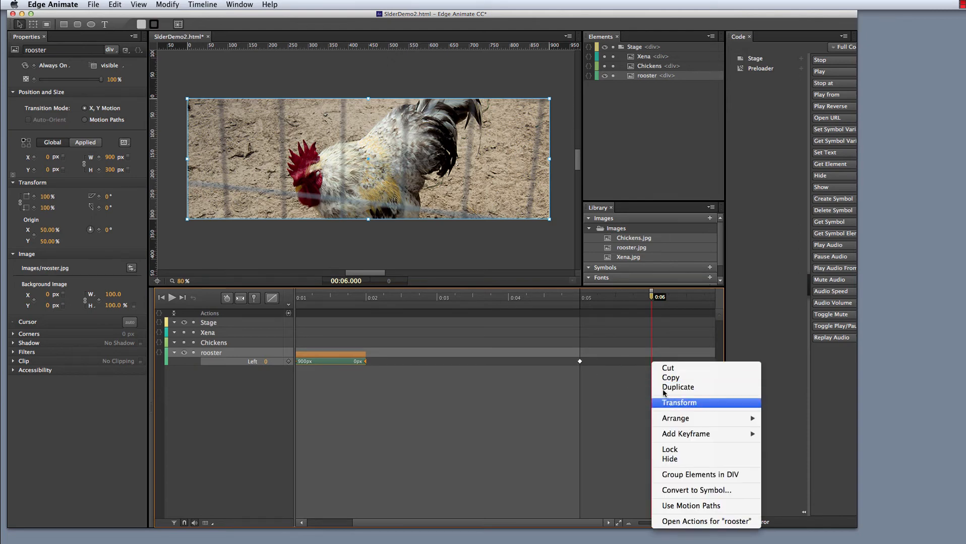
{"action": "mouse_move", "coordinate": [679, 438]}
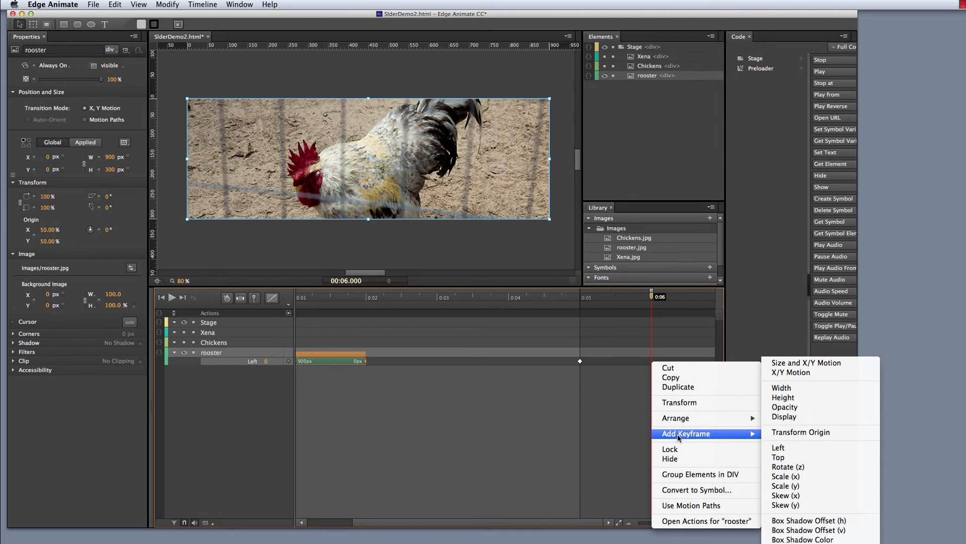
{"action": "left_click", "coordinate": [778, 449]}
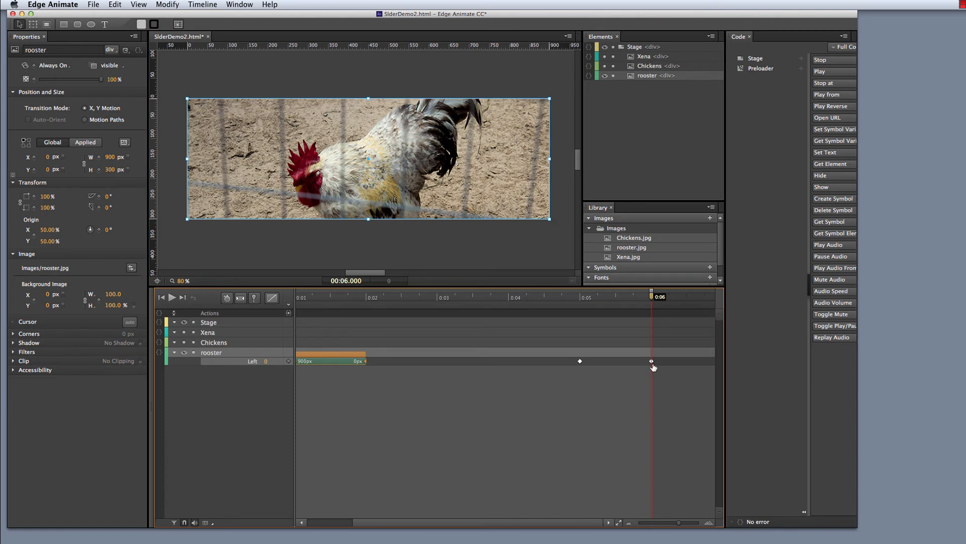
{"action": "left_click_drag", "start_coordinate": [363, 274], "coordinate": [331, 278]}
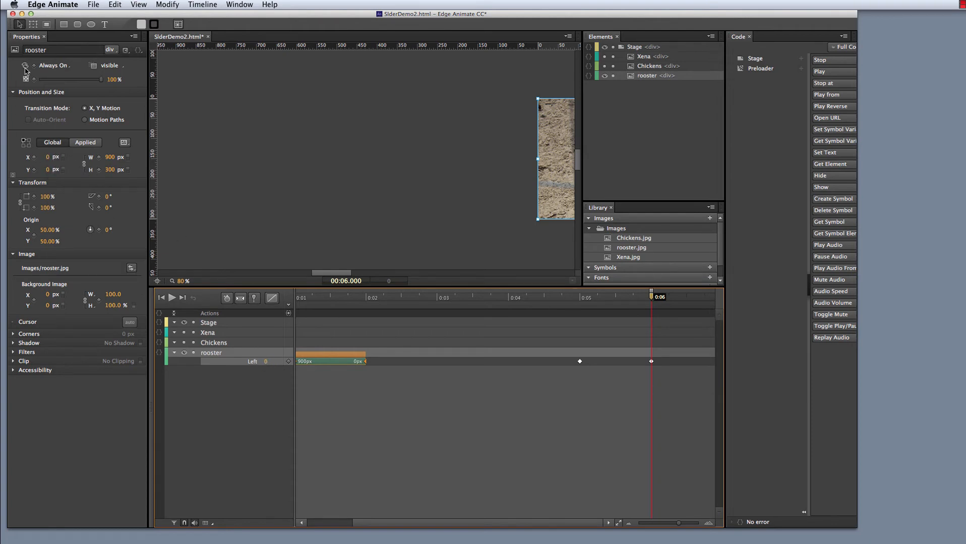
{"action": "left_click", "coordinate": [265, 363]}
{"action": "key", "text": "Return"}
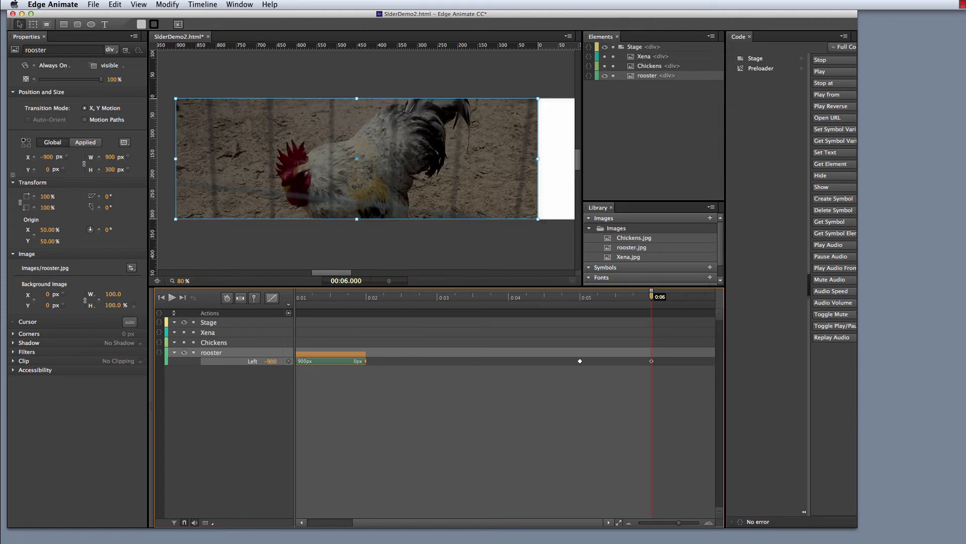
- Create a transition between rooster's Left keyframes at 0:05 and 0:06
{"action": "right_click", "coordinate": [652, 363]}
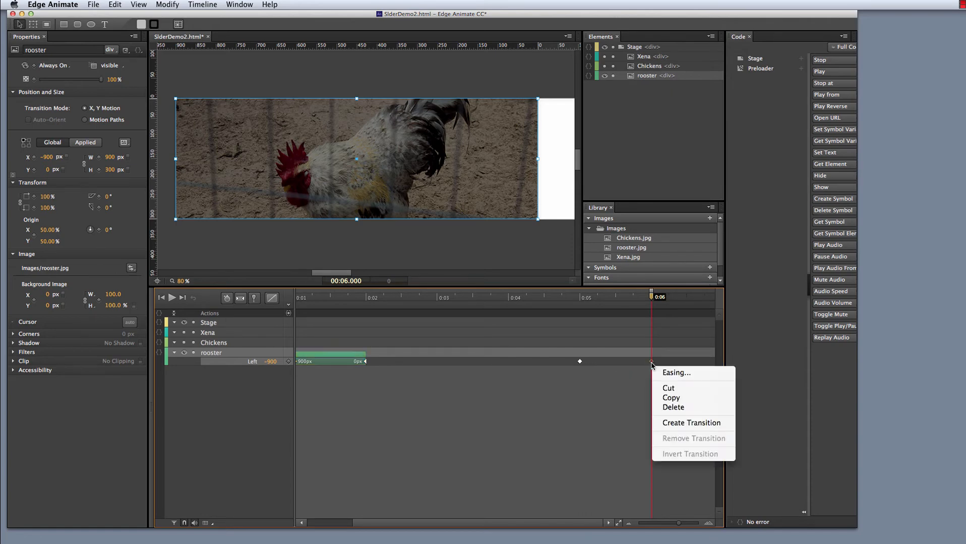
{"action": "left_click", "coordinate": [685, 423]}
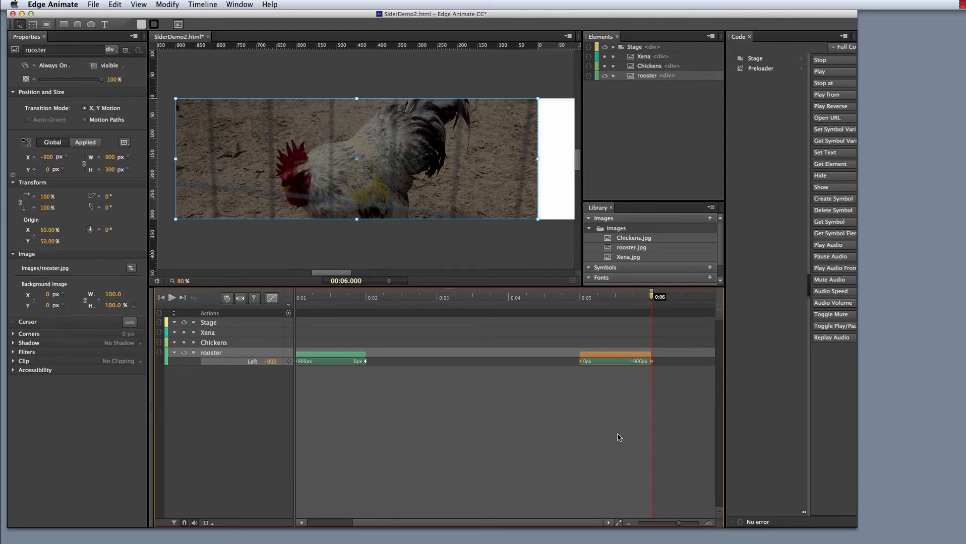
{"action": "left_click", "coordinate": [581, 362]}
- Play the timeline from 0:00 to preview the rooster sliding in and out across the stage
{"action": "left_click_drag", "start_coordinate": [429, 525], "coordinate": [252, 526]}
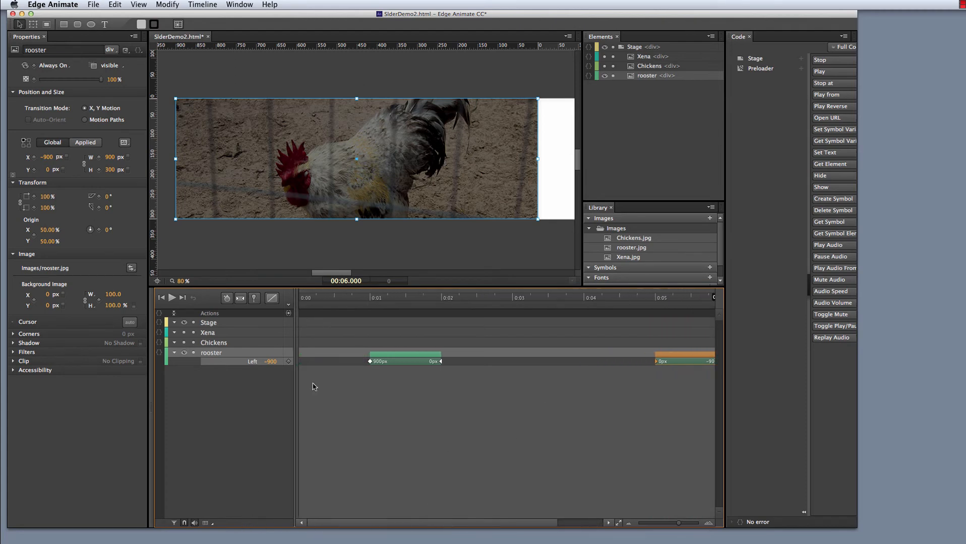
{"action": "left_click", "coordinate": [298, 293]}
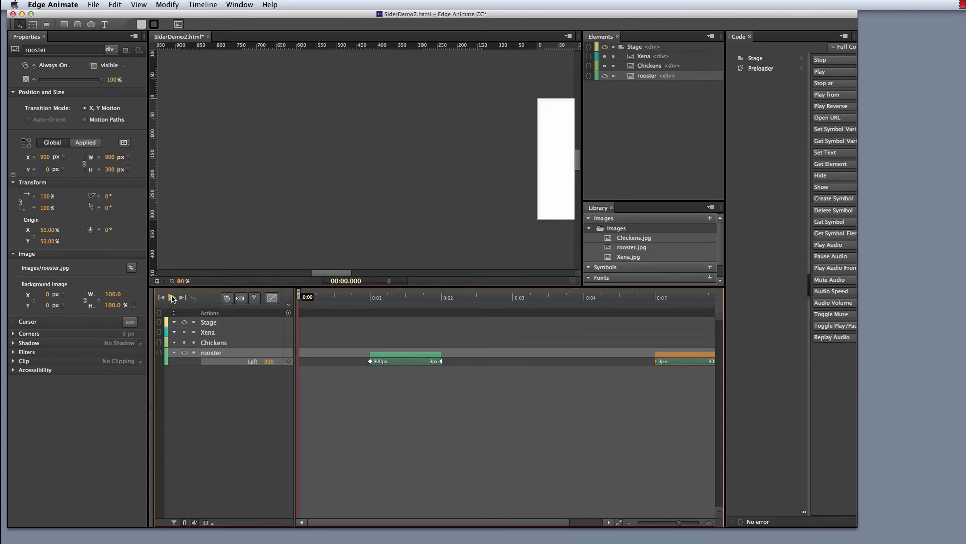
{"action": "left_click_drag", "start_coordinate": [332, 274], "coordinate": [368, 273]}
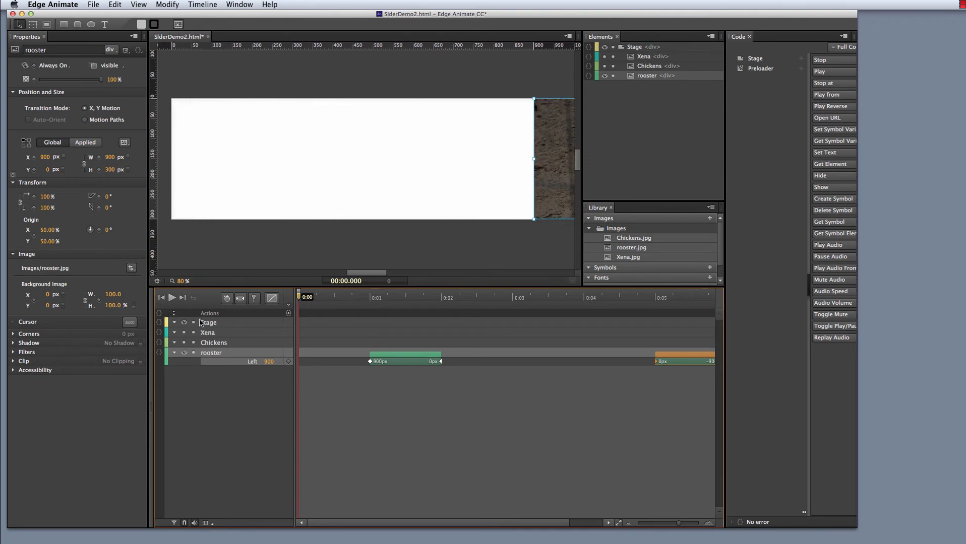
{"action": "left_click", "coordinate": [172, 298]}
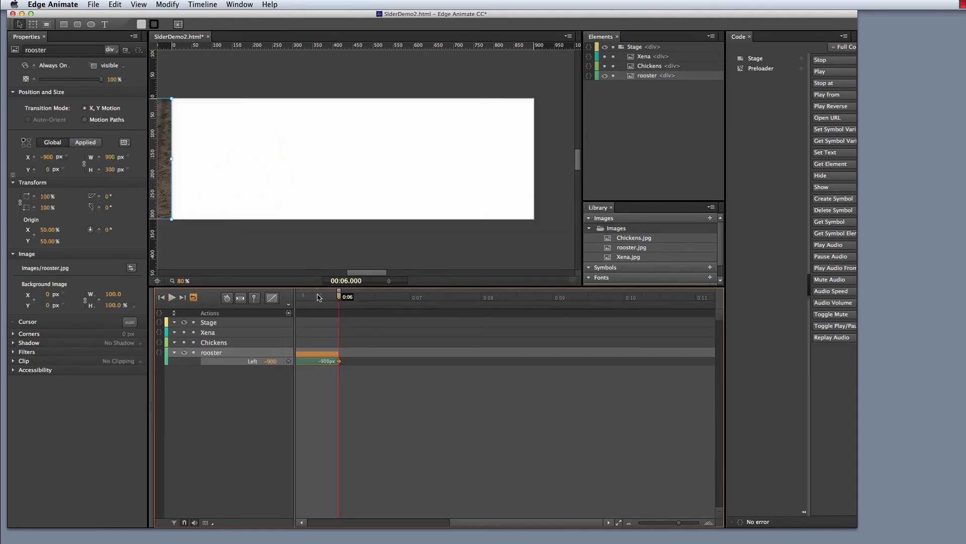
{"action": "left_click_drag", "start_coordinate": [487, 525], "coordinate": [339, 528]}
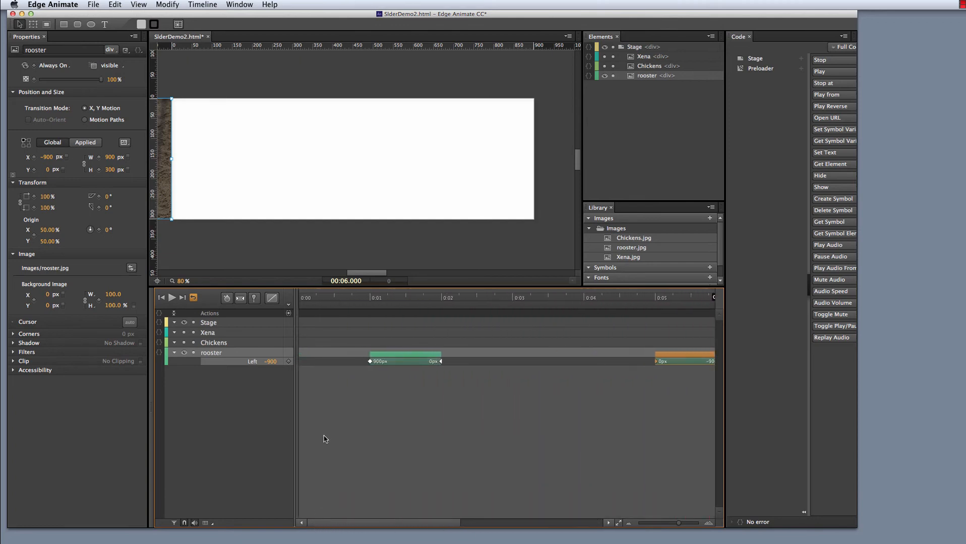
- Make the hidden Chickens element visible and bring its image beside the stage into view
{"action": "left_click", "coordinate": [184, 345]}
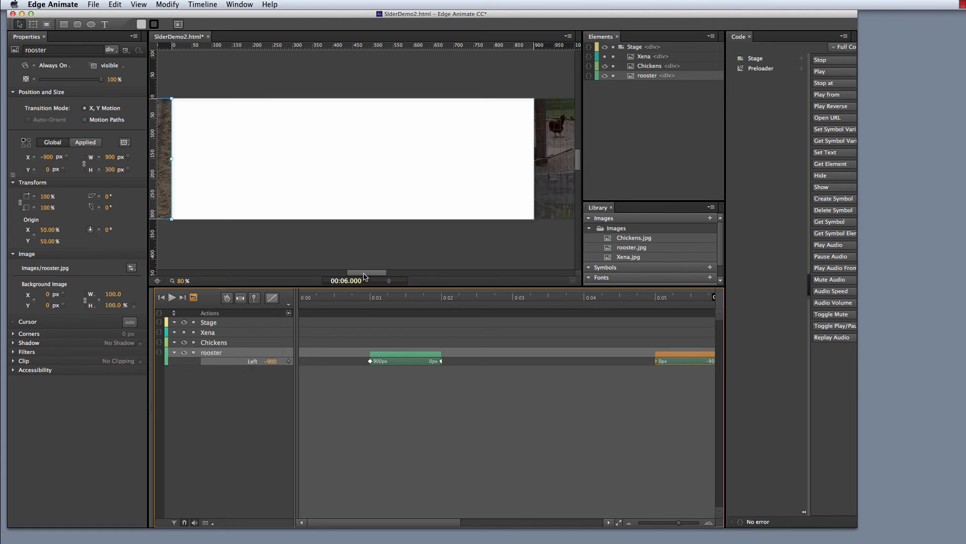
{"action": "left_click_drag", "start_coordinate": [366, 276], "coordinate": [392, 280]}
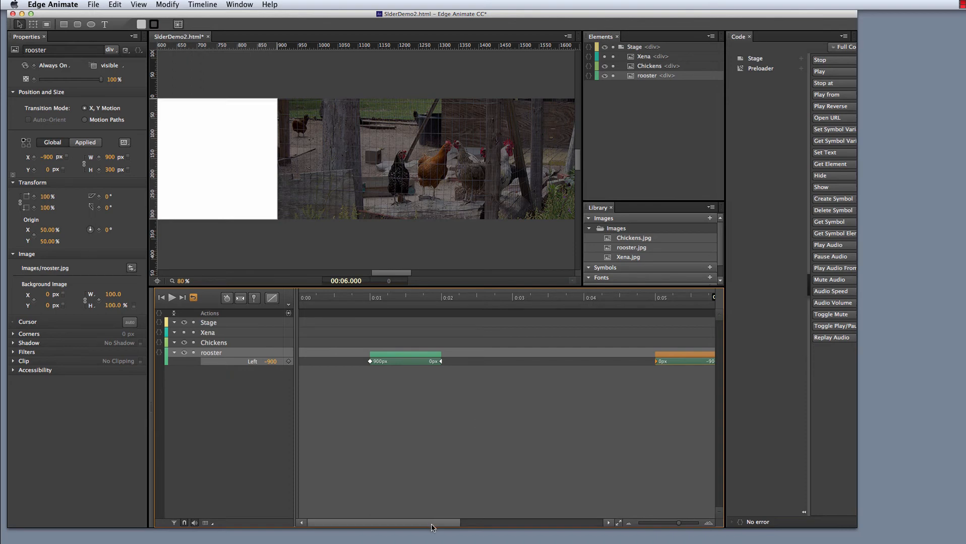
{"action": "left_click_drag", "start_coordinate": [431, 527], "coordinate": [473, 528]}
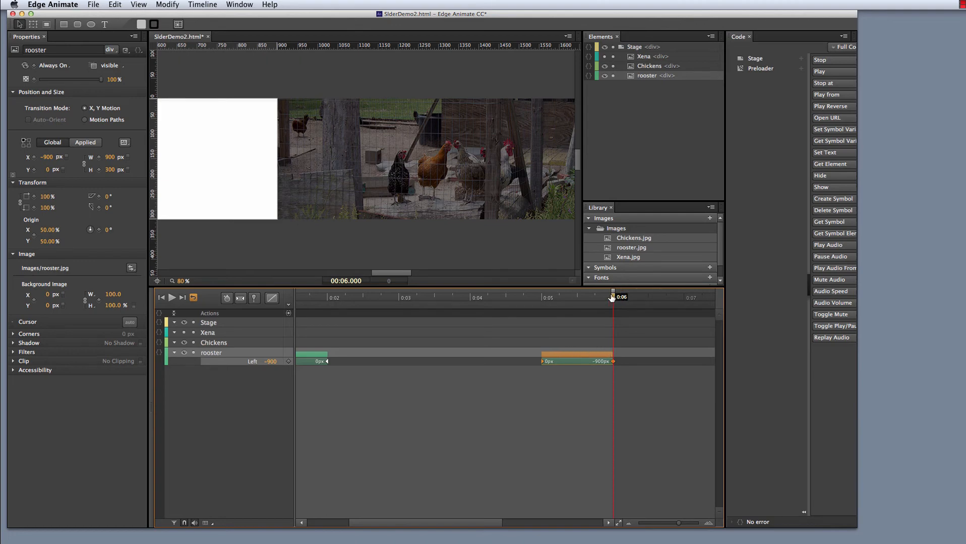
- Add a Left keyframe for the Chickens element at 0:05, where the rooster's slide-out starts
{"action": "left_click_drag", "start_coordinate": [612, 297], "coordinate": [542, 305]}
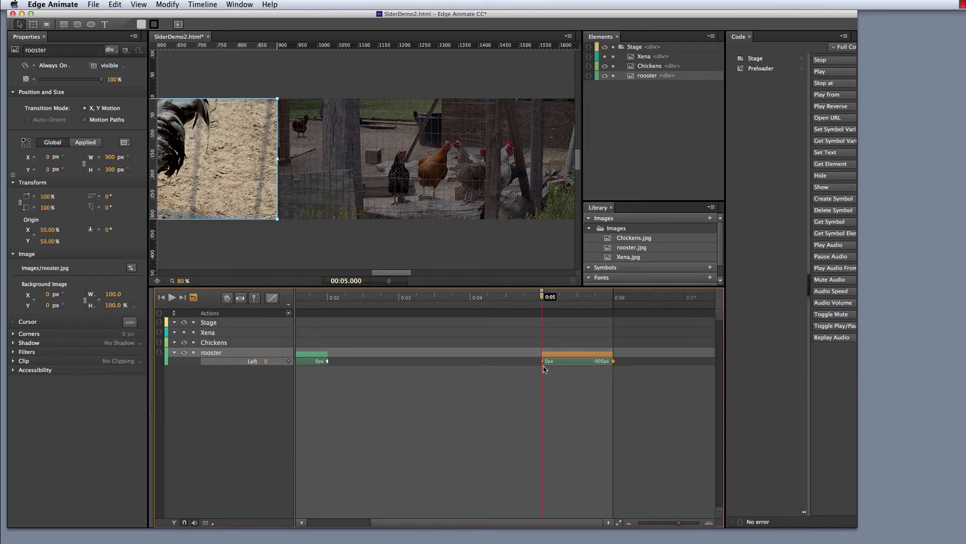
{"action": "left_click", "coordinate": [216, 344]}
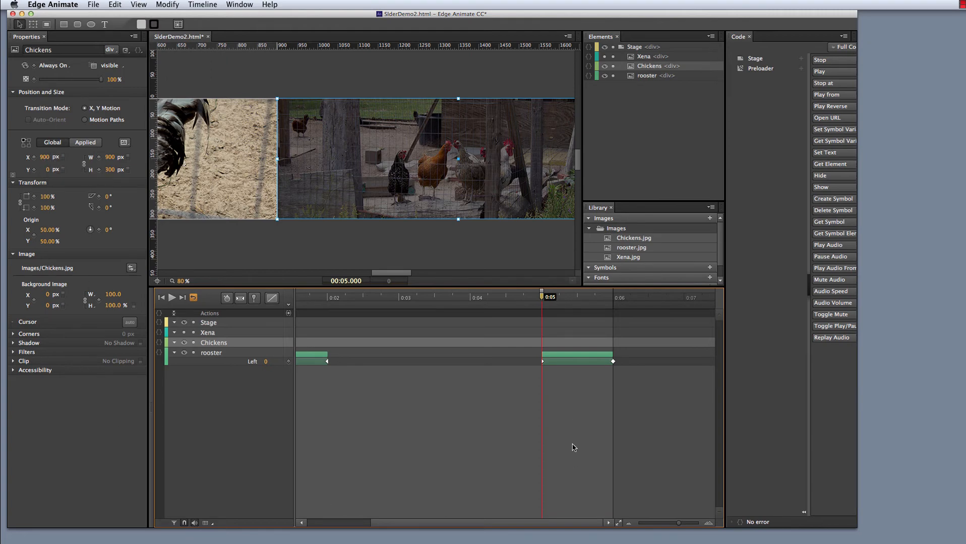
{"action": "right_click", "coordinate": [542, 344]}
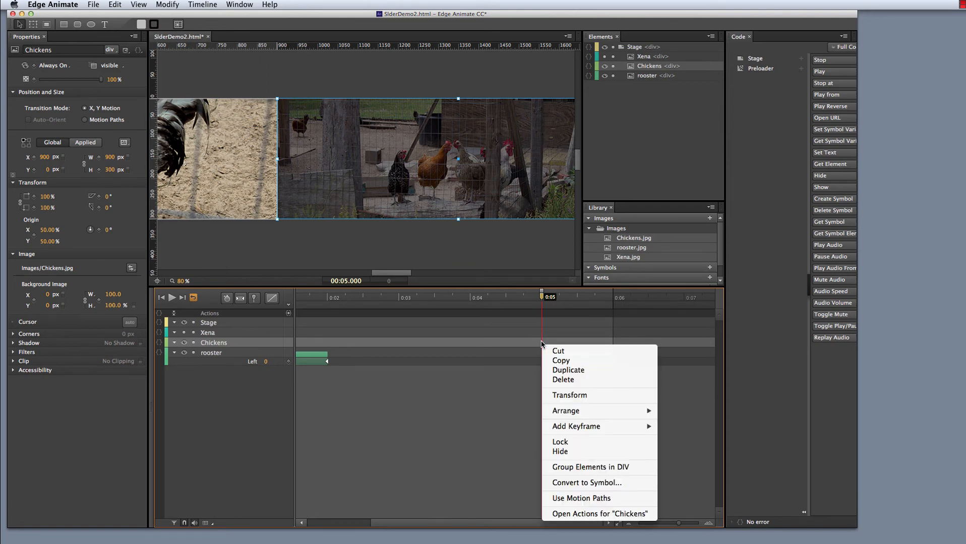
{"action": "mouse_move", "coordinate": [568, 428]}
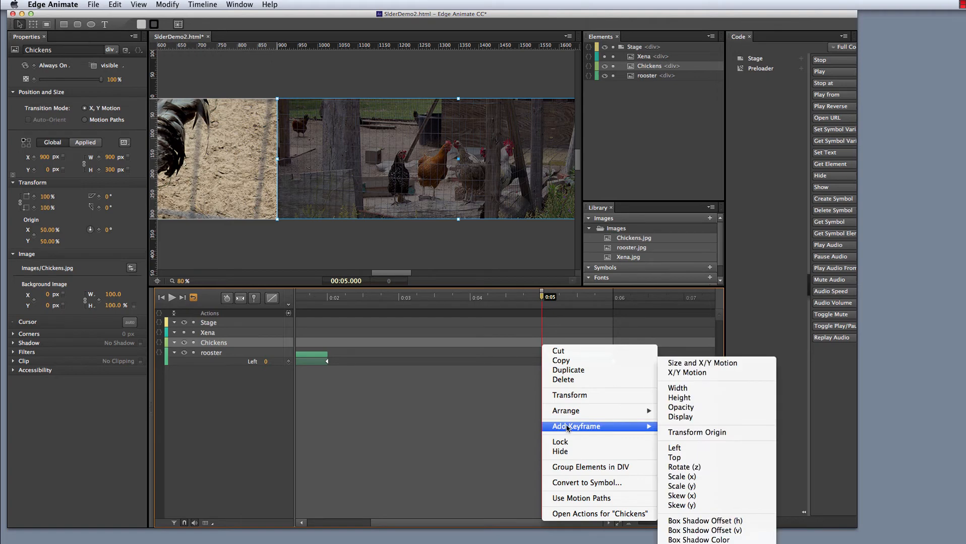
{"action": "left_click", "coordinate": [680, 449]}
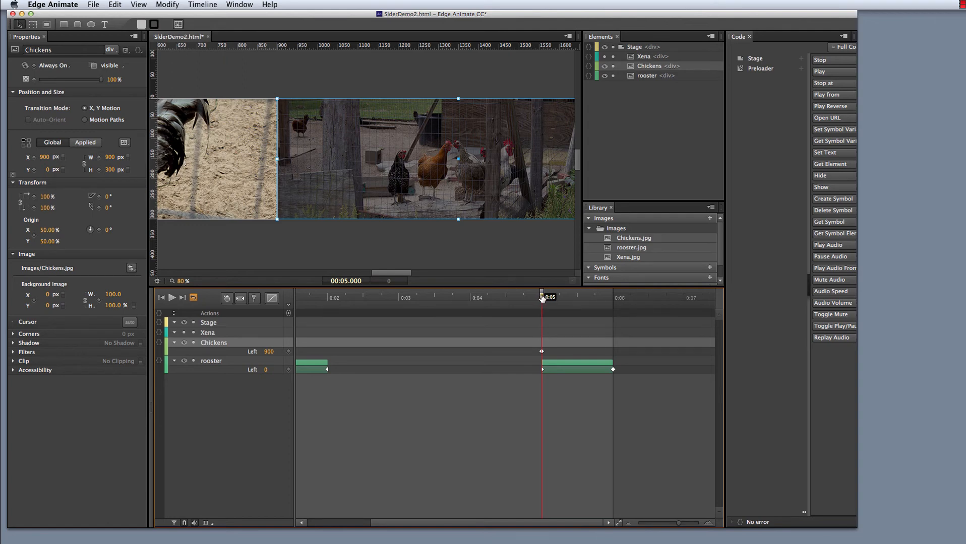
- Add a Left keyframe for Chickens at 0:06 and set its Left value to 0 px
{"action": "left_click_drag", "start_coordinate": [542, 298], "coordinate": [613, 289]}
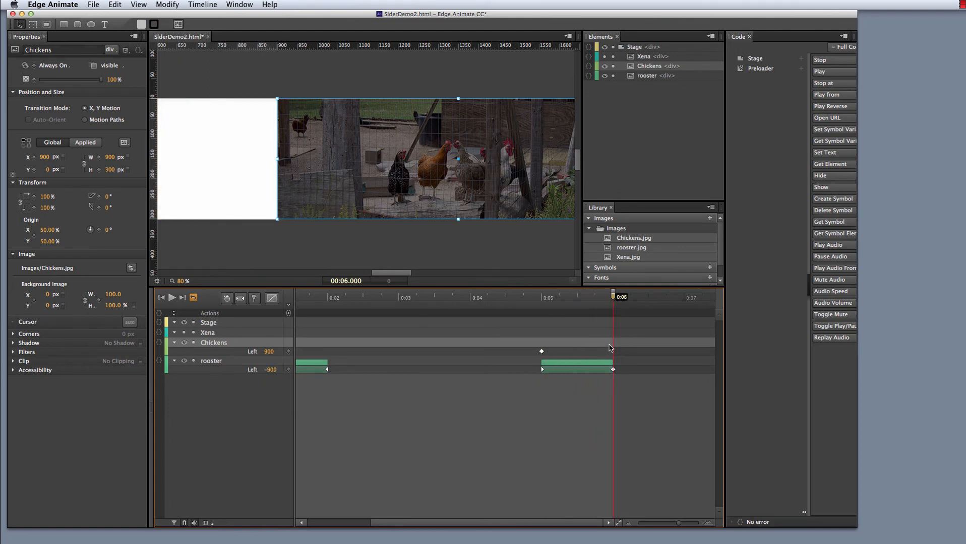
{"action": "right_click", "coordinate": [614, 349]}
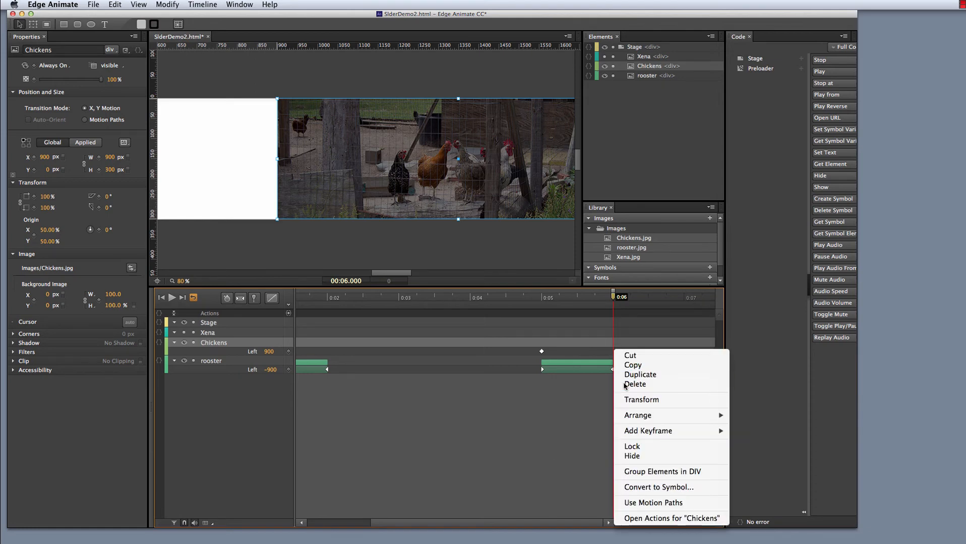
{"action": "mouse_move", "coordinate": [640, 433]}
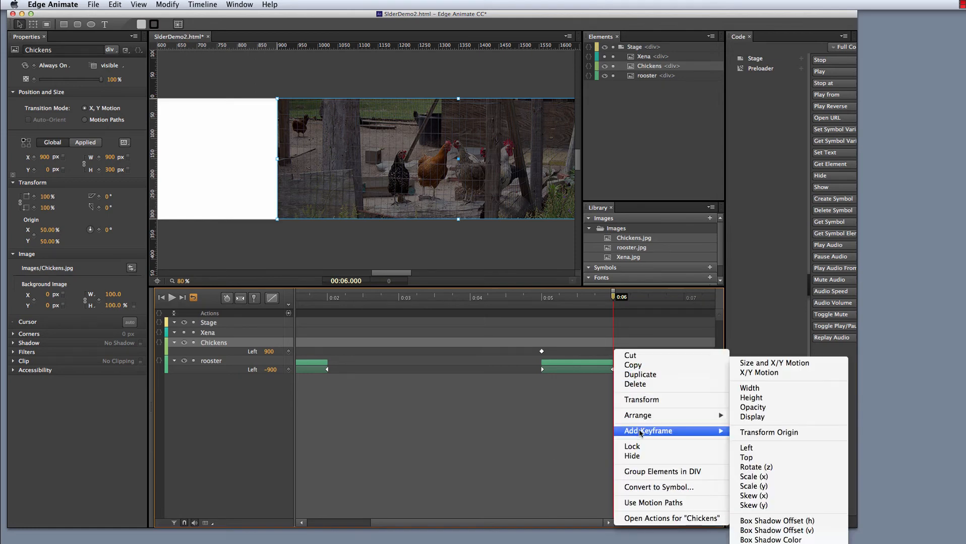
{"action": "left_click", "coordinate": [745, 450]}
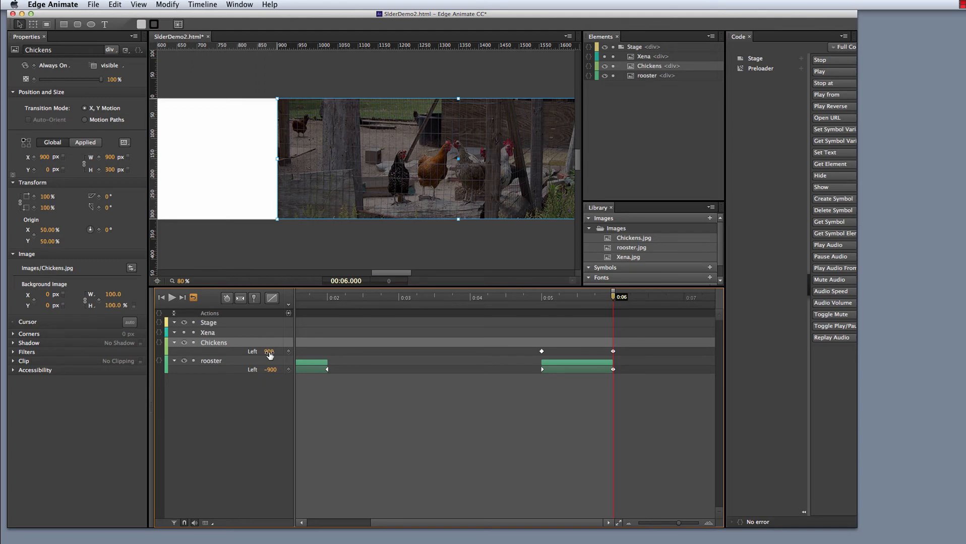
{"action": "left_click", "coordinate": [269, 352]}
{"action": "type", "text": "0"}
{"action": "key", "text": "Return"}
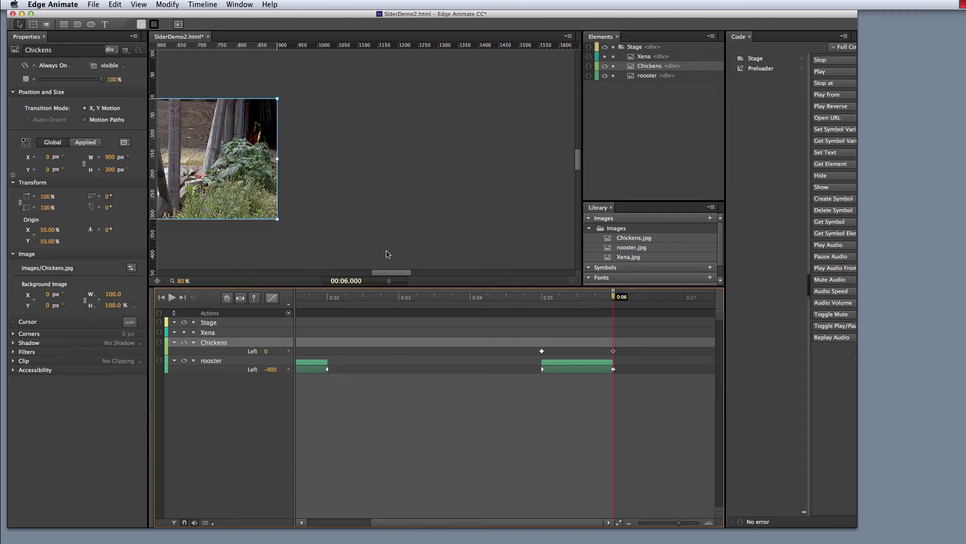
- Create a transition between Chickens' Left keyframes at 0:05 and 0:06 and preview it by scrubbing between them
{"action": "left_click_drag", "start_coordinate": [393, 274], "coordinate": [369, 281]}
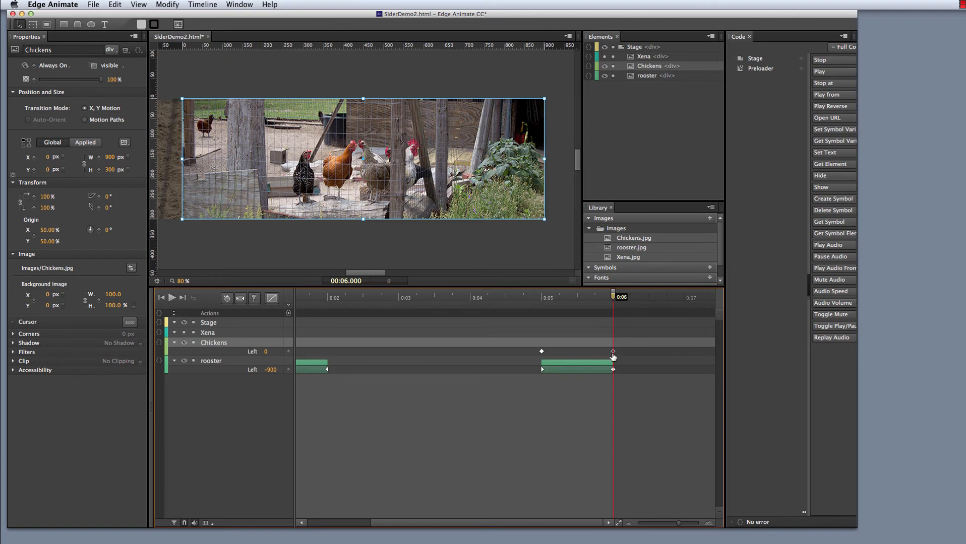
{"action": "right_click", "coordinate": [613, 352]}
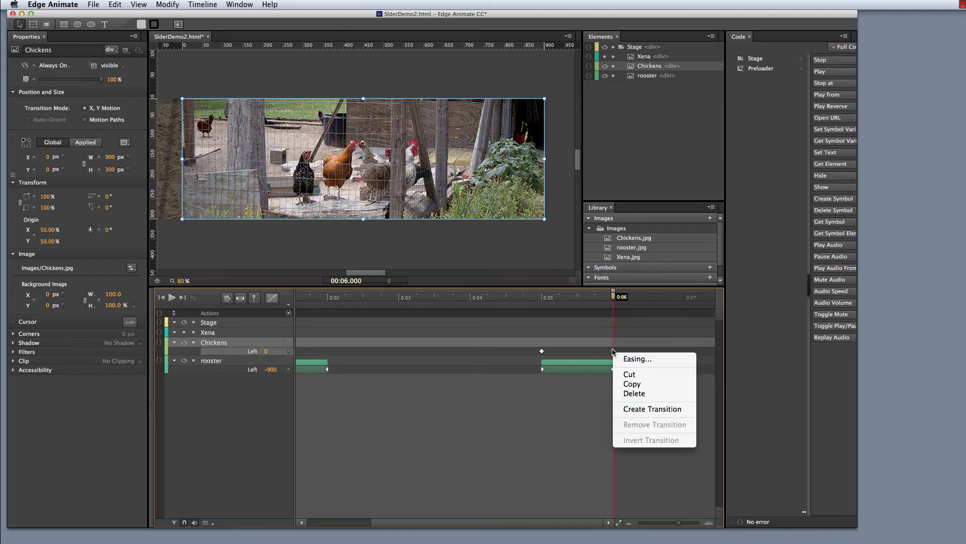
{"action": "left_click", "coordinate": [650, 410]}
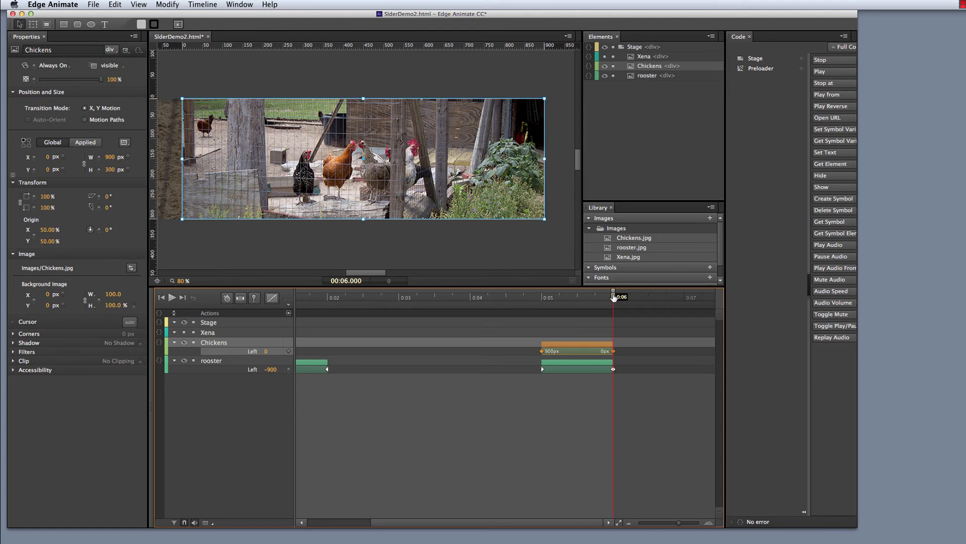
{"action": "left_click_drag", "start_coordinate": [613, 297], "coordinate": [544, 299]}
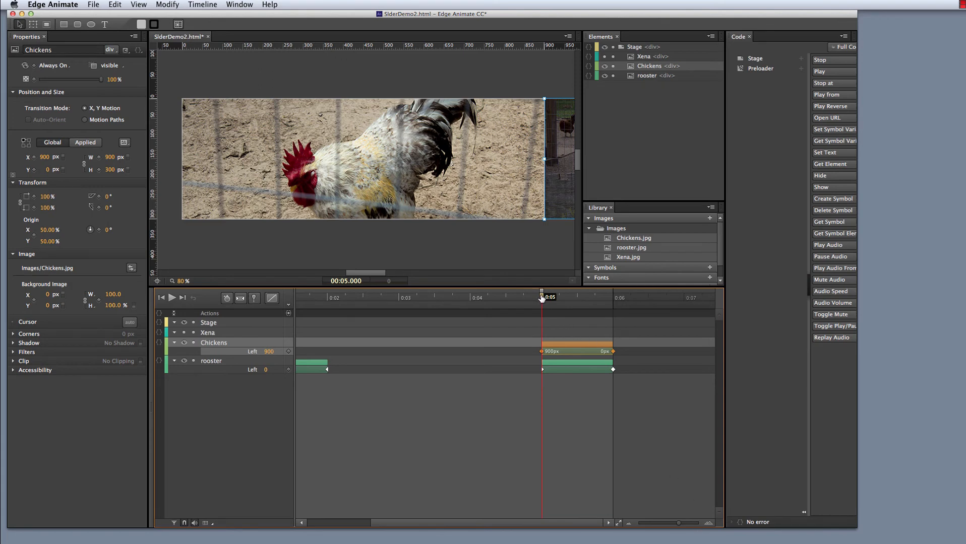
{"action": "left_click_drag", "start_coordinate": [542, 298], "coordinate": [614, 295]}
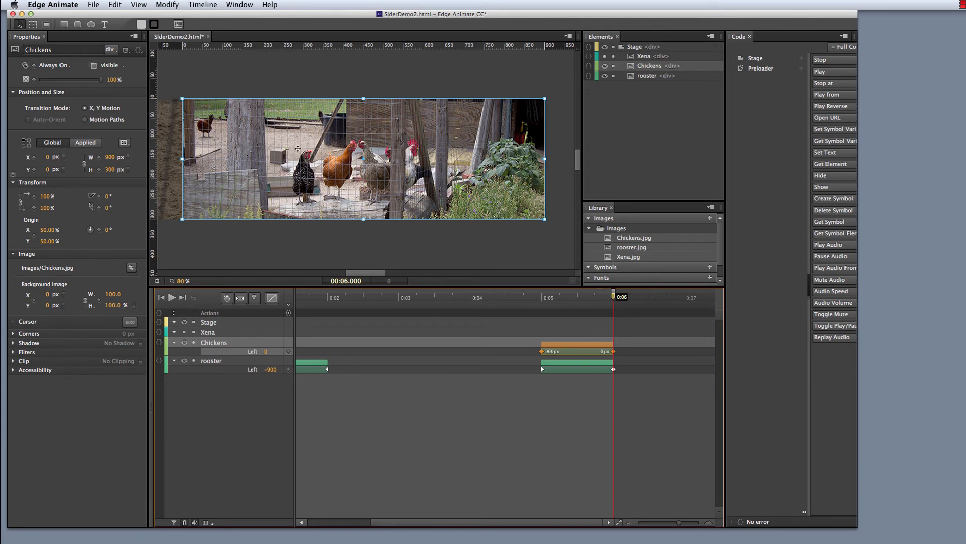
- Add Left keyframes for the Chickens element at 0:09 and 0:10
{"action": "left_click_drag", "start_coordinate": [614, 297], "coordinate": [632, 310]}
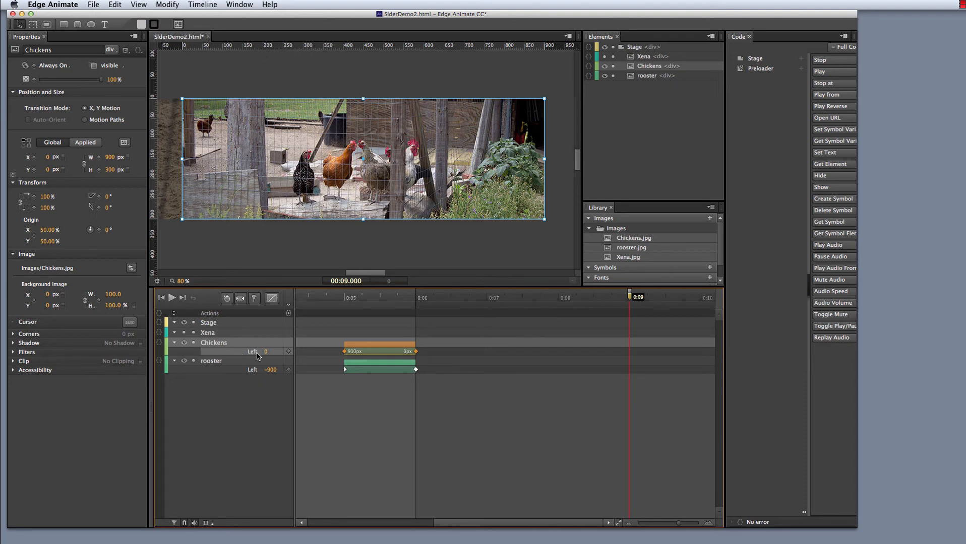
{"action": "left_click", "coordinate": [289, 352]}
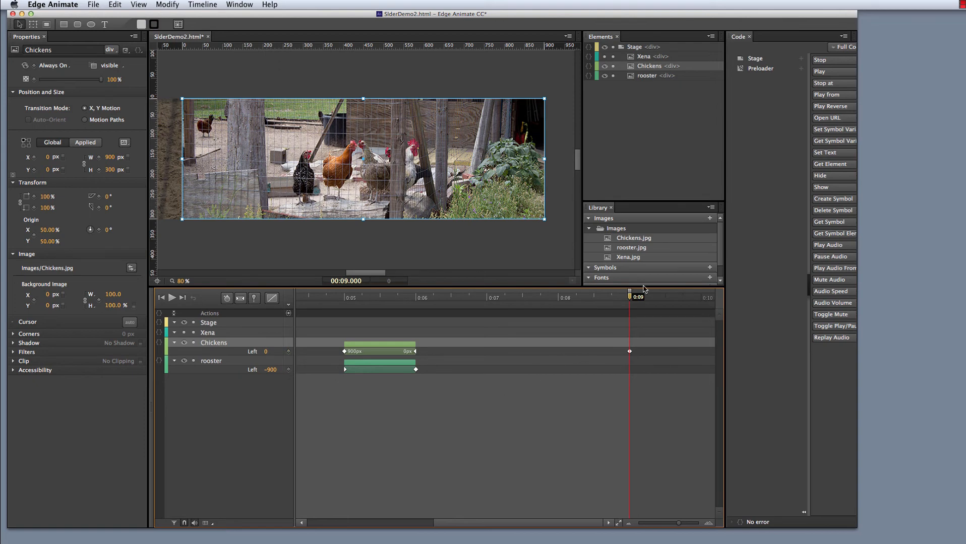
{"action": "left_click_drag", "start_coordinate": [630, 299], "coordinate": [639, 278]}
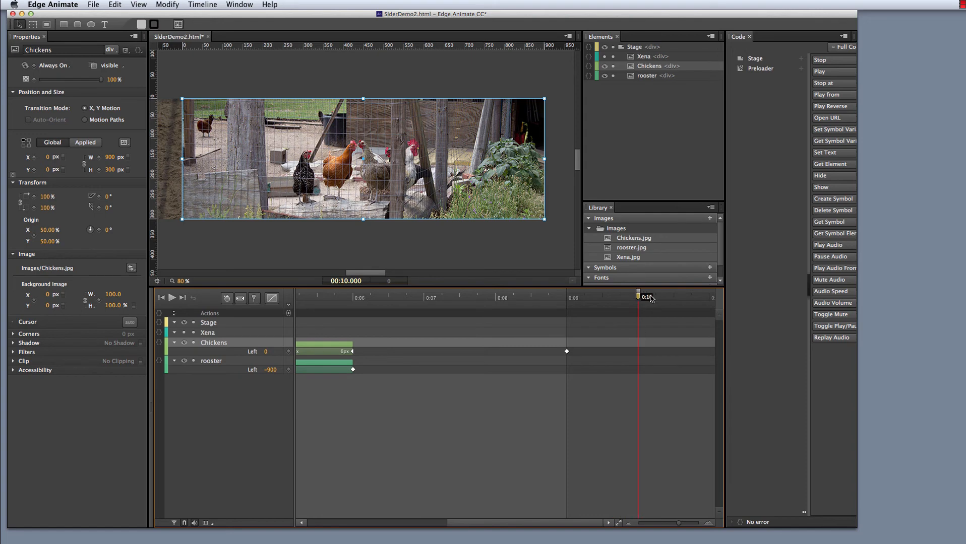
{"action": "left_click", "coordinate": [289, 351]}
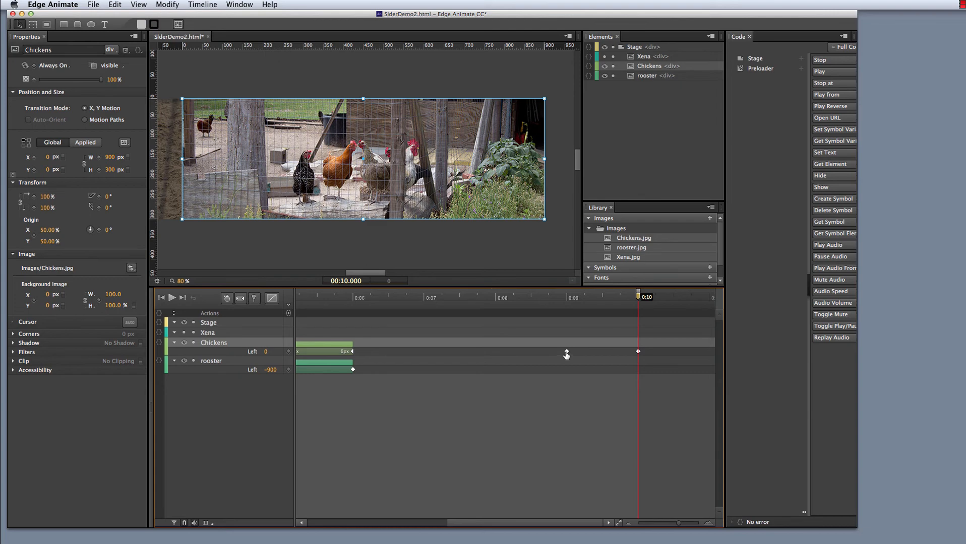
- Set Chickens' Left value at 0:10 to -900 px and create a transition from its 0:09 Left keyframe
{"action": "right_click", "coordinate": [639, 353]}
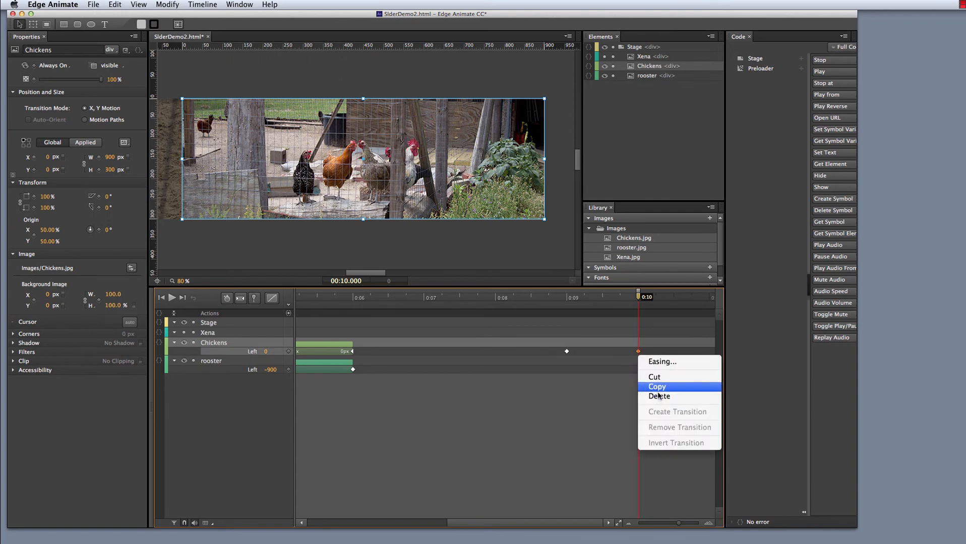
{"action": "left_click", "coordinate": [631, 352]}
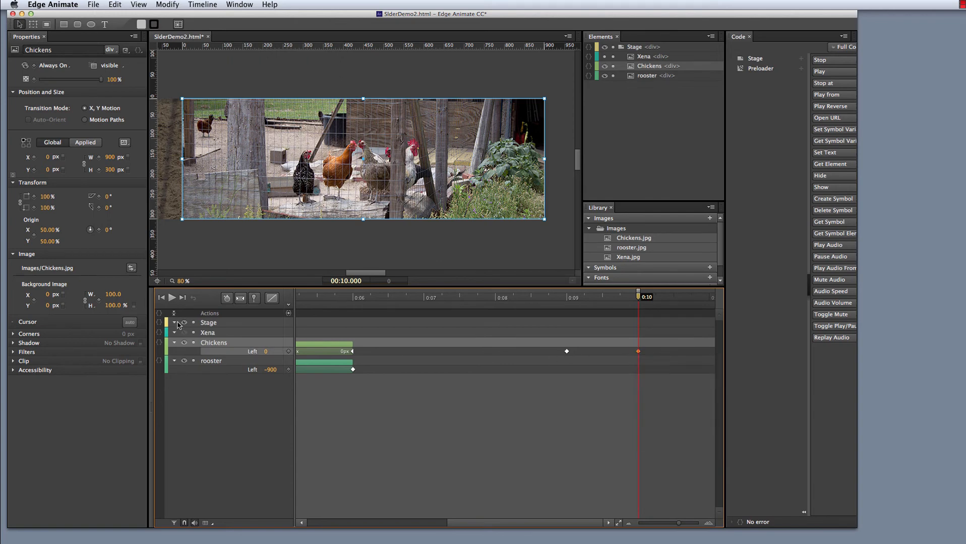
{"action": "left_click", "coordinate": [268, 353]}
{"action": "key", "text": "Return"}
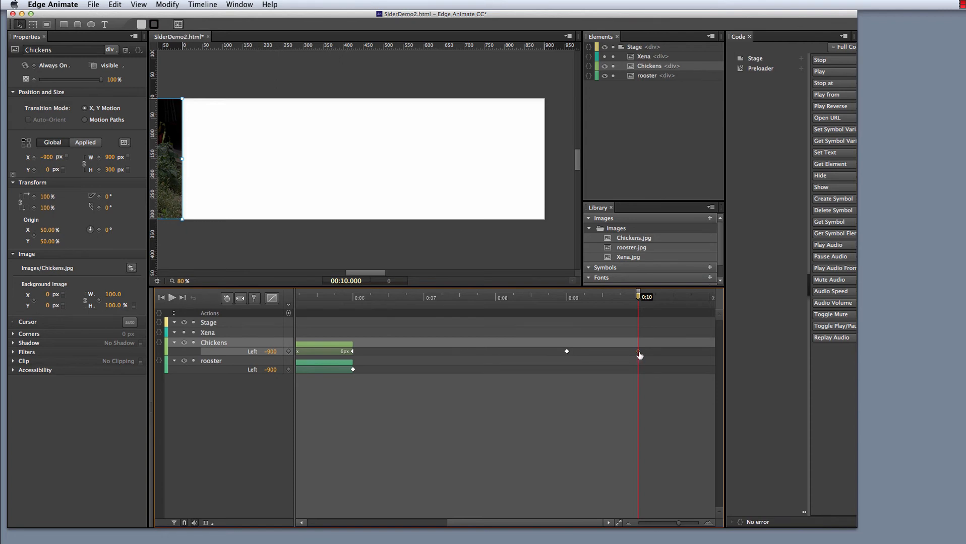
{"action": "right_click", "coordinate": [638, 353]}
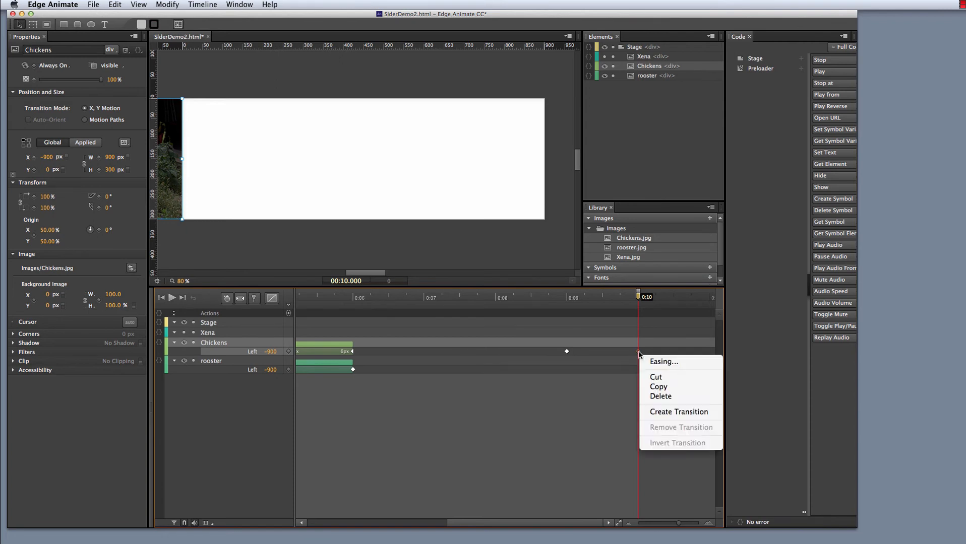
{"action": "left_click", "coordinate": [659, 413]}
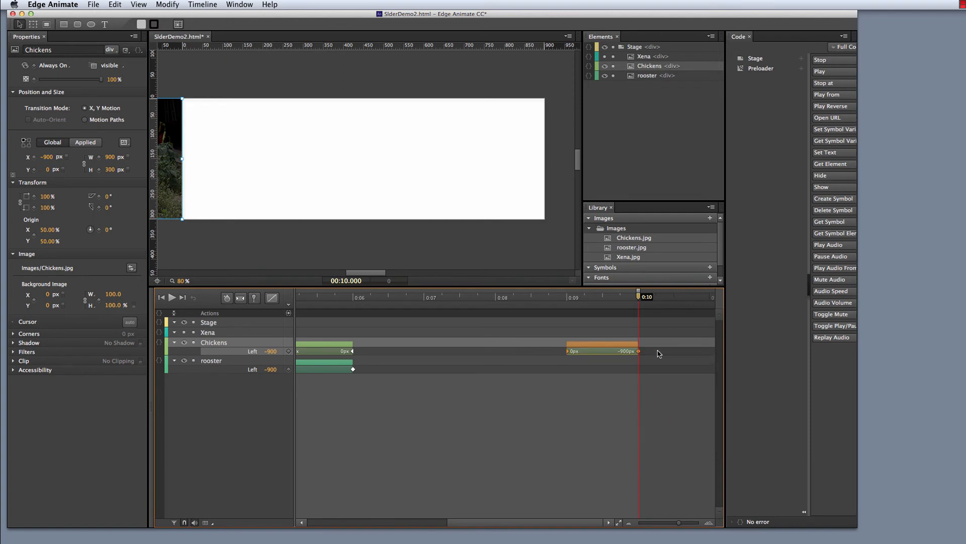
- Make the Xena element visible and add a Left keyframe for it at 0:09
{"action": "mouse_move", "coordinate": [640, 298]}
{"action": "left_mouse_down"}
{"action": "mouse_move", "coordinate": [563, 298]}
{"action": "mouse_move", "coordinate": [638, 298]}
{"action": "left_mouse_up"}
{"action": "left_click_drag", "start_coordinate": [638, 298], "coordinate": [568, 301]}
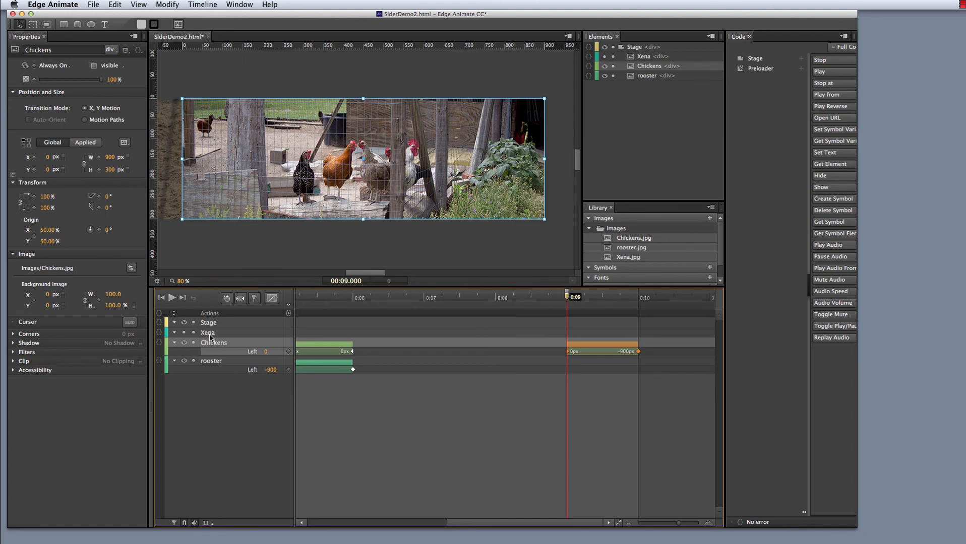
{"action": "left_click", "coordinate": [184, 333]}
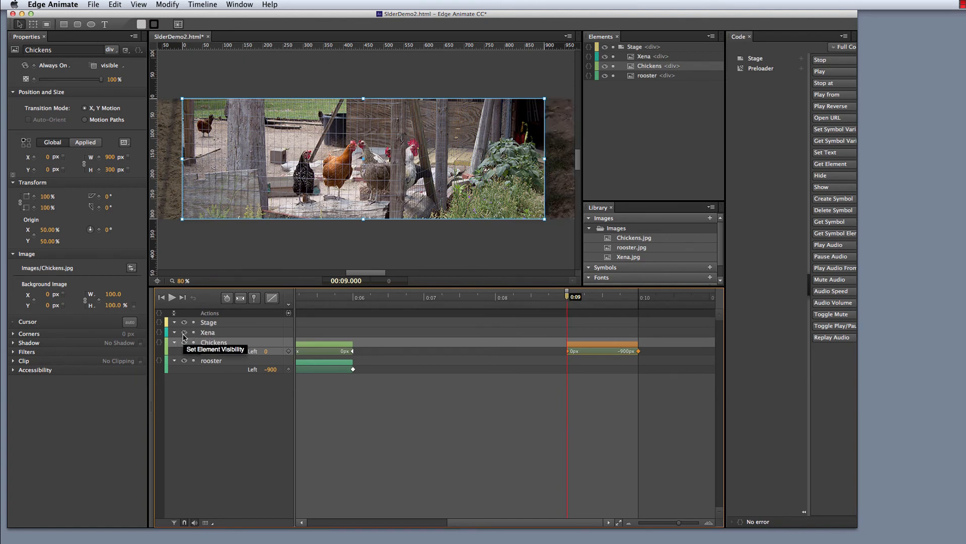
{"action": "left_click_drag", "start_coordinate": [363, 275], "coordinate": [396, 277]}
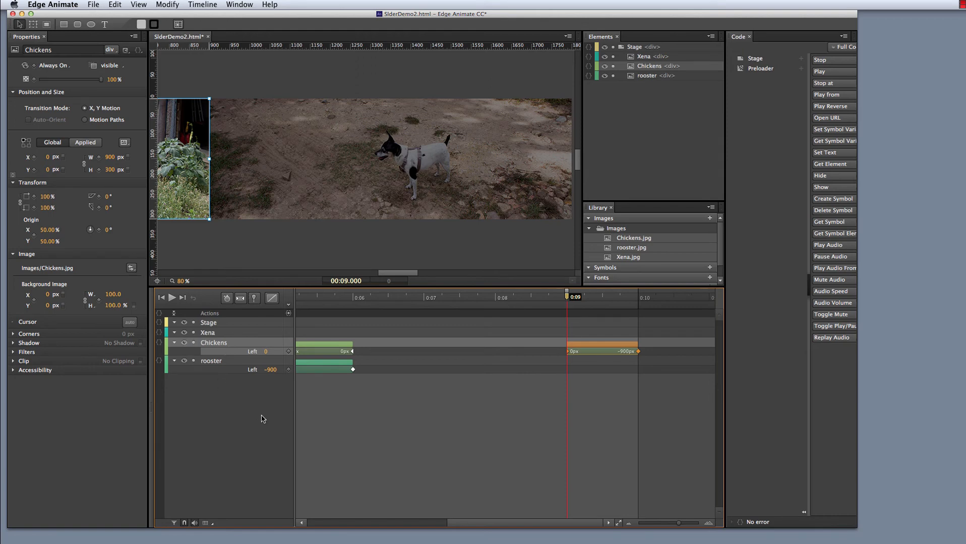
{"action": "right_click", "coordinate": [569, 337]}
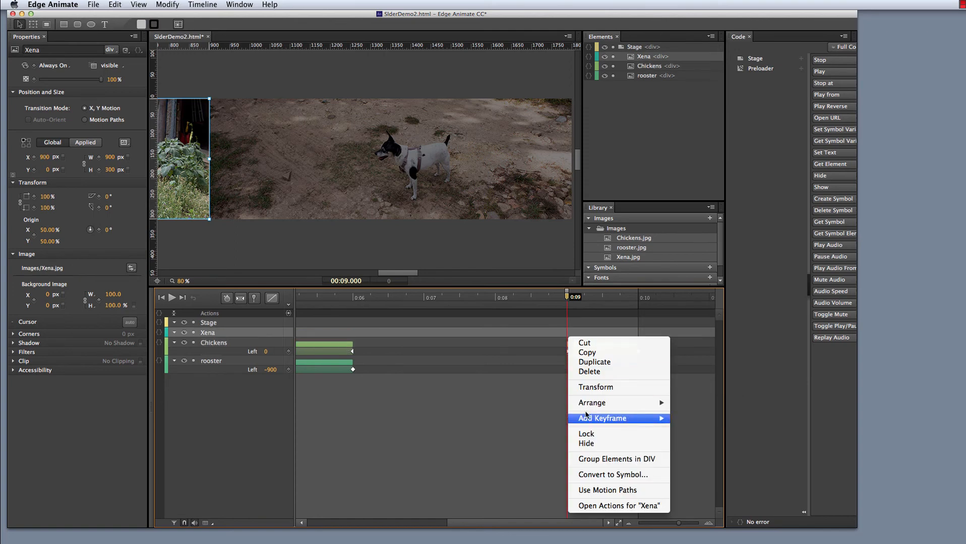
{"action": "mouse_move", "coordinate": [601, 419]}
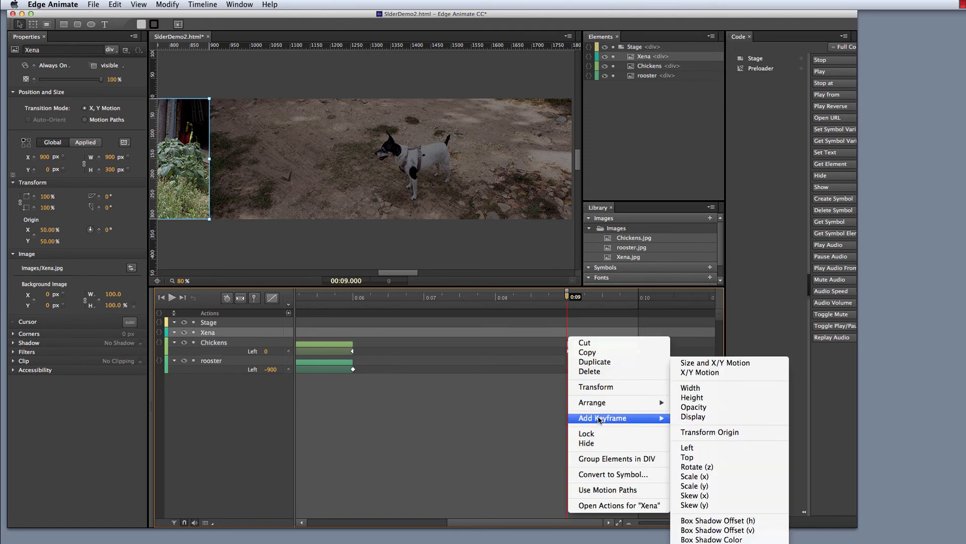
{"action": "left_click", "coordinate": [692, 449]}
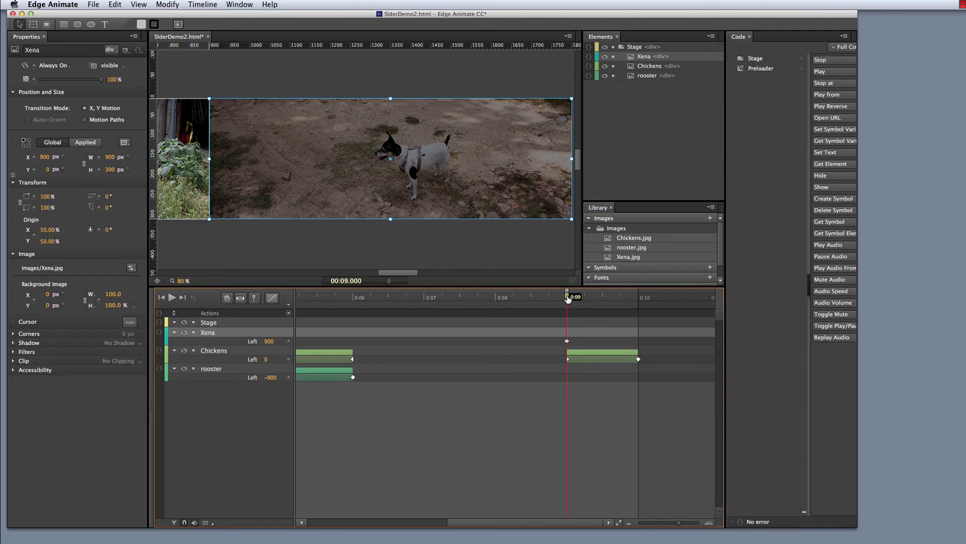
- Add a Left keyframe for Xena at 0:10 and set its Left value to 0 px
{"action": "left_click_drag", "start_coordinate": [567, 299], "coordinate": [641, 295]}
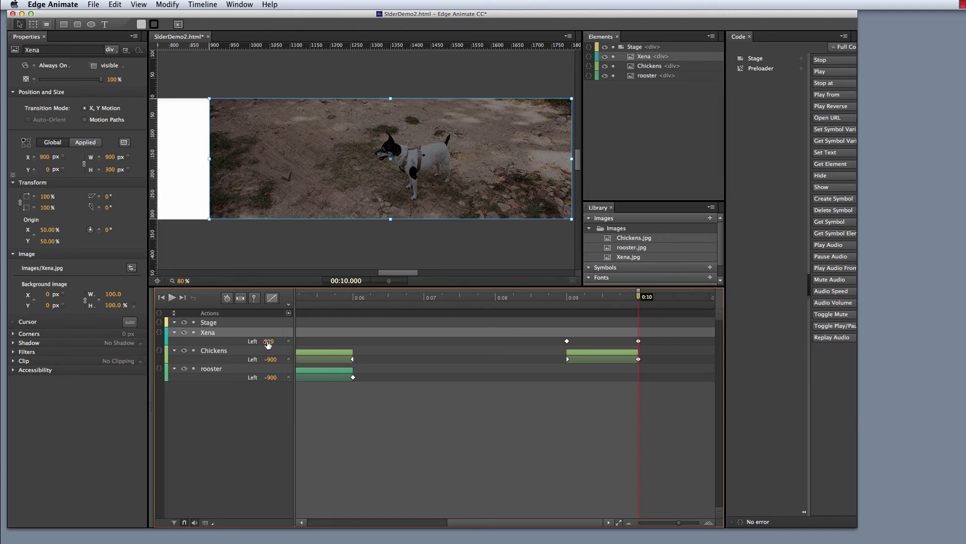
{"action": "left_click", "coordinate": [268, 342]}
{"action": "type", "text": "0"}
{"action": "key", "text": "Return"}
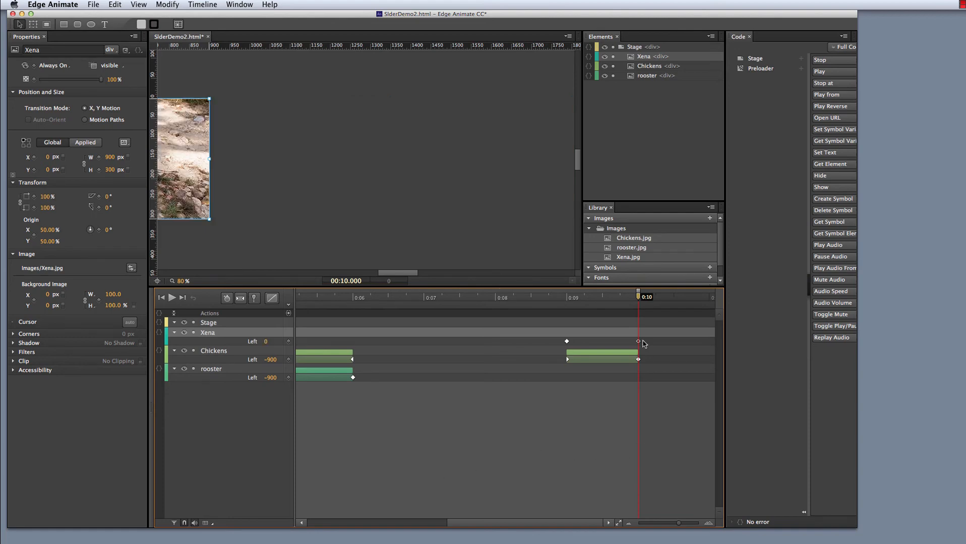
- Create a transition between Xena's Left keyframes at 0:09 and 0:10
{"action": "right_click", "coordinate": [638, 343]}
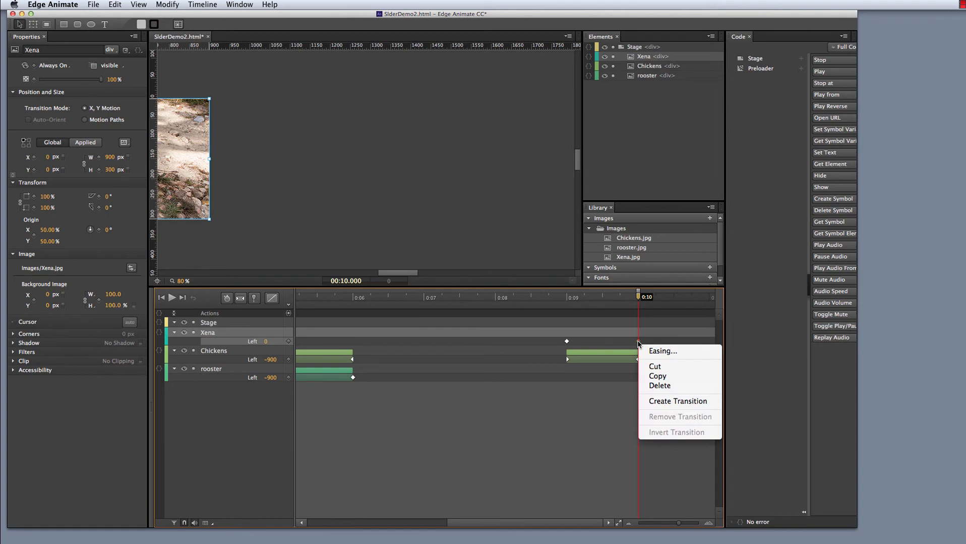
{"action": "left_click", "coordinate": [668, 401]}
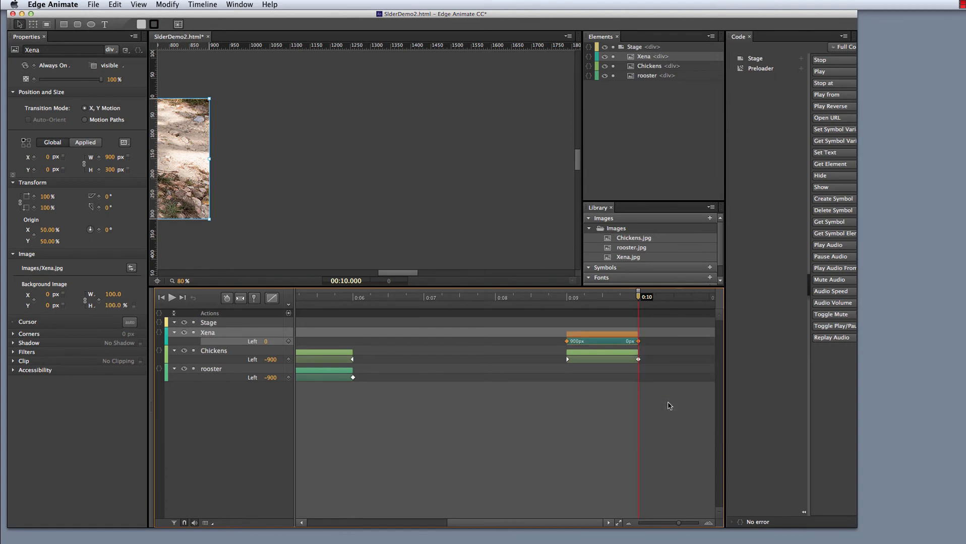
{"action": "mouse_move", "coordinate": [638, 298]}
{"action": "left_mouse_down"}
{"action": "mouse_move", "coordinate": [559, 298]}
{"action": "mouse_move", "coordinate": [642, 298]}
{"action": "left_mouse_up"}
{"action": "left_click_drag", "start_coordinate": [398, 276], "coordinate": [368, 278]}
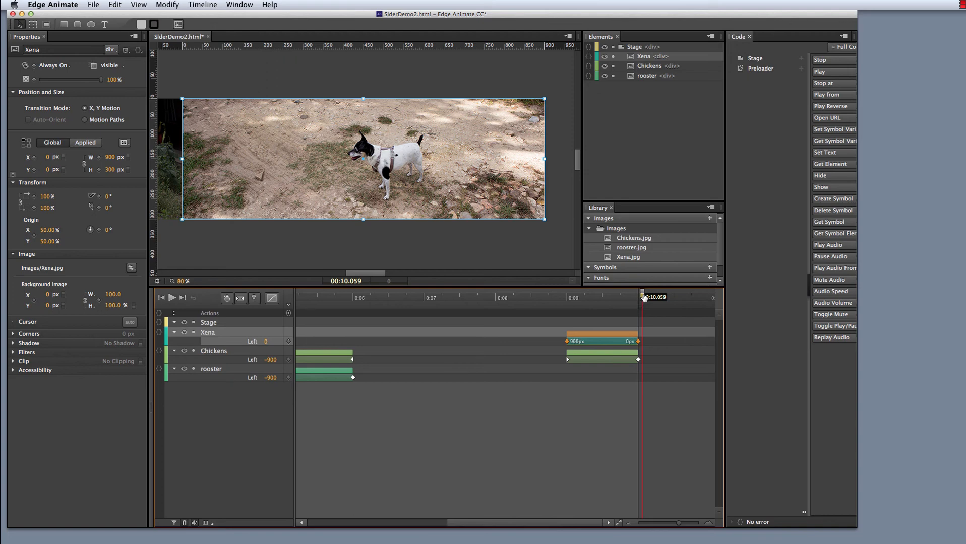
- Add Left keyframes for the Xena element at 0:13 and 0:14
{"action": "mouse_move", "coordinate": [644, 298]}
{"action": "left_mouse_down"}
{"action": "mouse_move", "coordinate": [734, 305]}
{"action": "mouse_move", "coordinate": [641, 309]}
{"action": "left_mouse_up"}
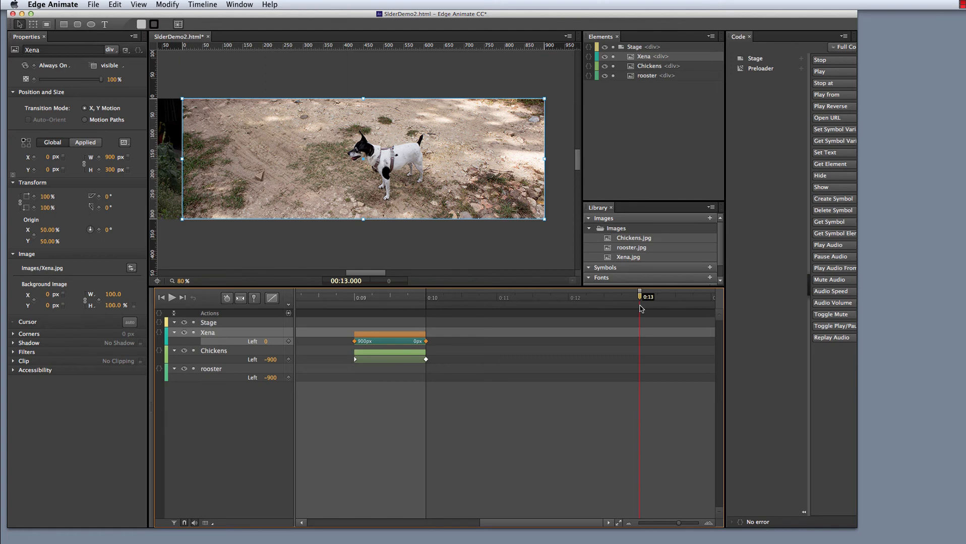
{"action": "left_click", "coordinate": [289, 341]}
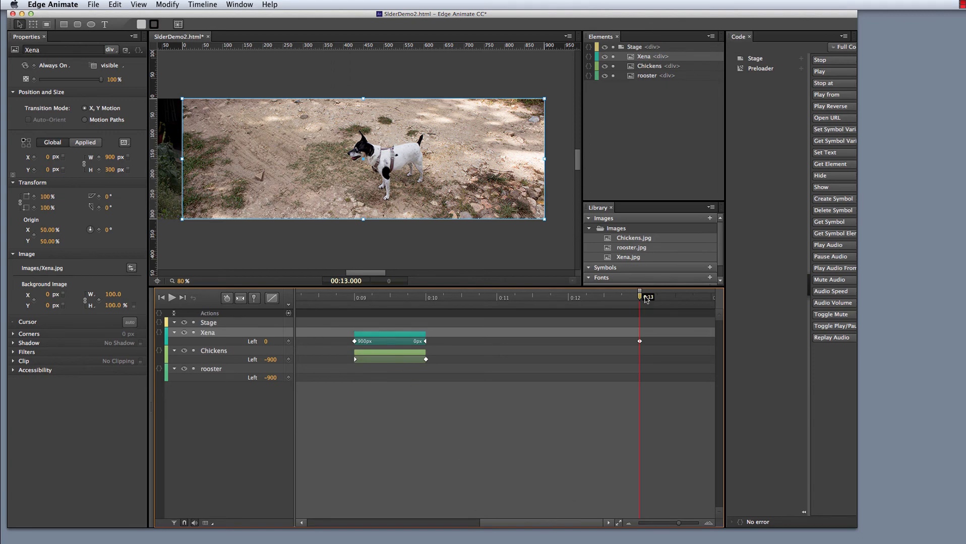
{"action": "left_click_drag", "start_coordinate": [638, 298], "coordinate": [713, 290]}
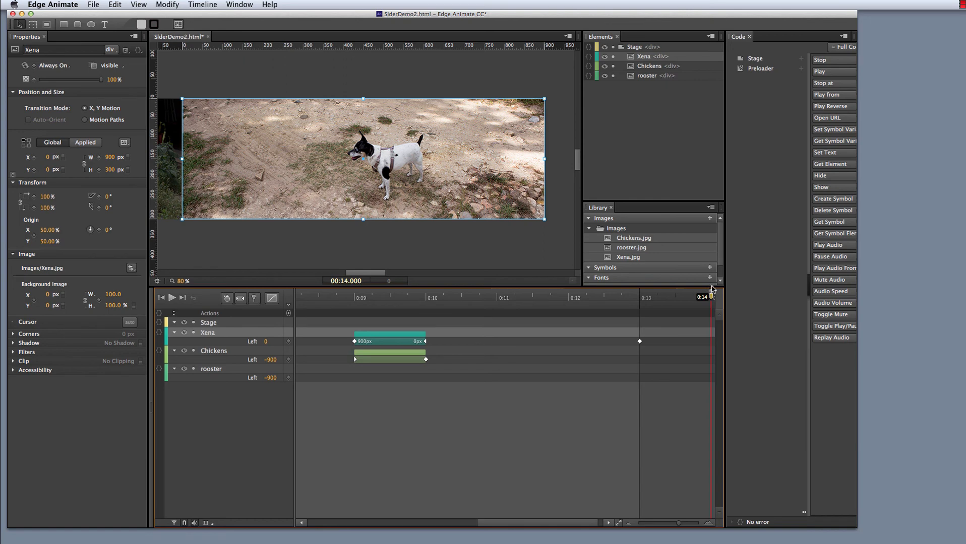
{"action": "left_click_drag", "start_coordinate": [593, 523], "coordinate": [601, 524]}
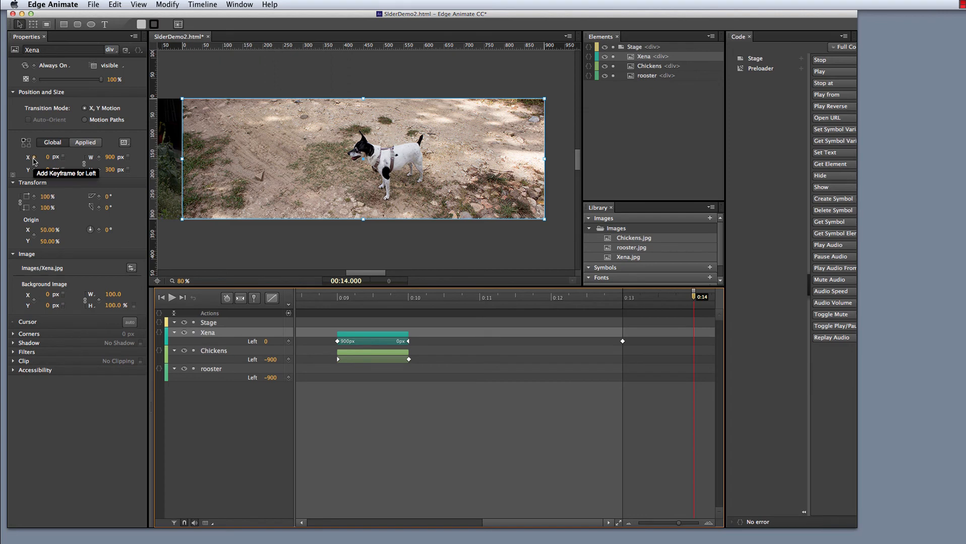
{"action": "left_click", "coordinate": [289, 342]}
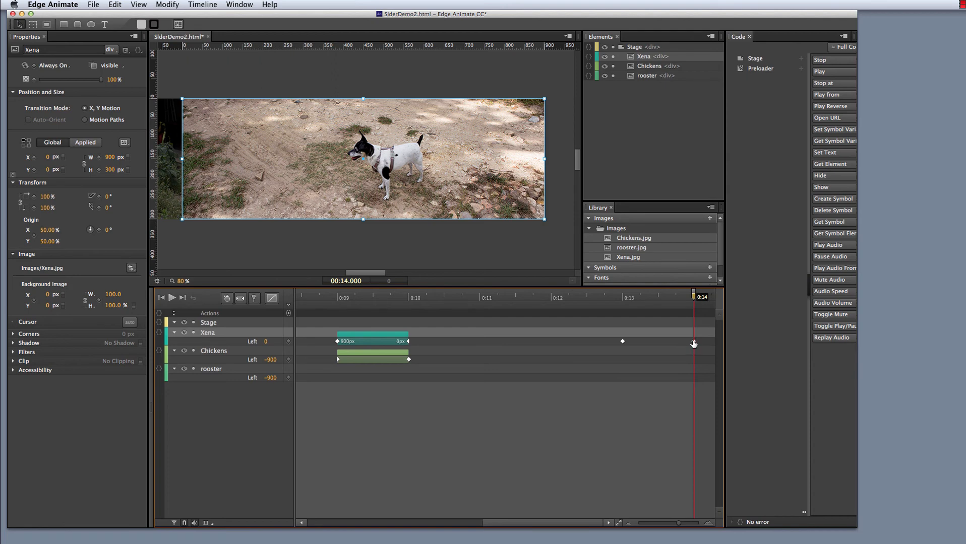
- Set Xena's Left value at 0:14 to -900 px and create a transition from its 0:13 Left keyframe
{"action": "left_click", "coordinate": [265, 342]}
{"action": "key", "text": "Return"}
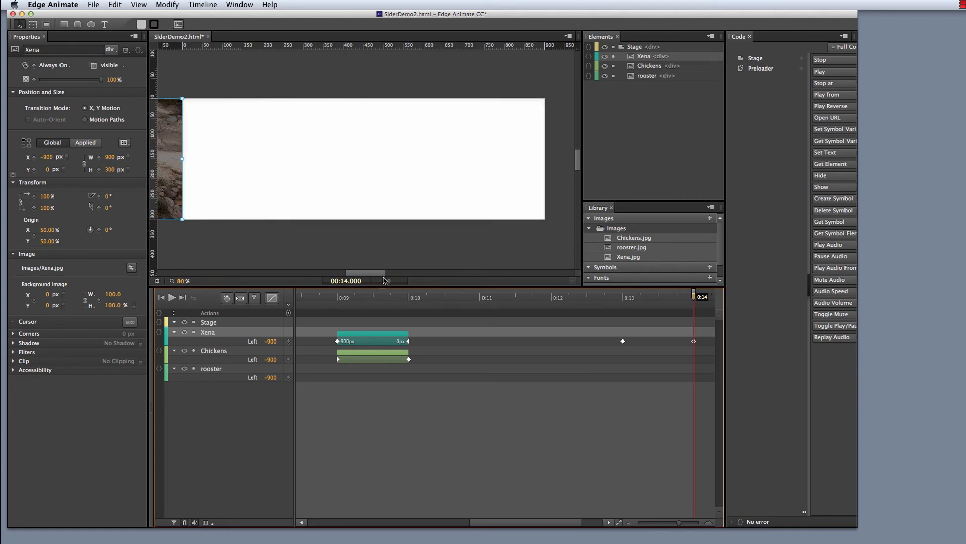
{"action": "mouse_move", "coordinate": [382, 273]}
{"action": "left_mouse_down"}
{"action": "mouse_move", "coordinate": [341, 277]}
{"action": "mouse_move", "coordinate": [388, 284]}
{"action": "left_mouse_up"}
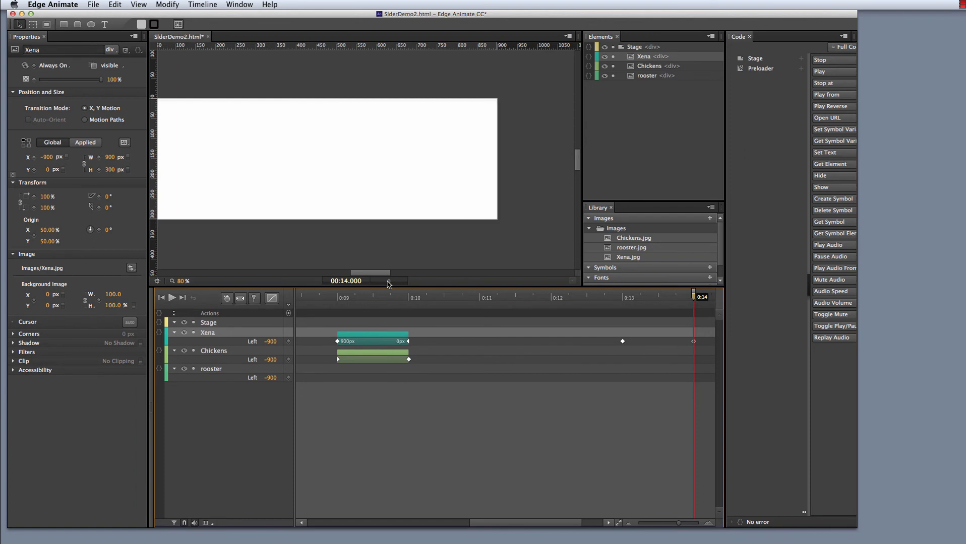
{"action": "right_click", "coordinate": [694, 342]}
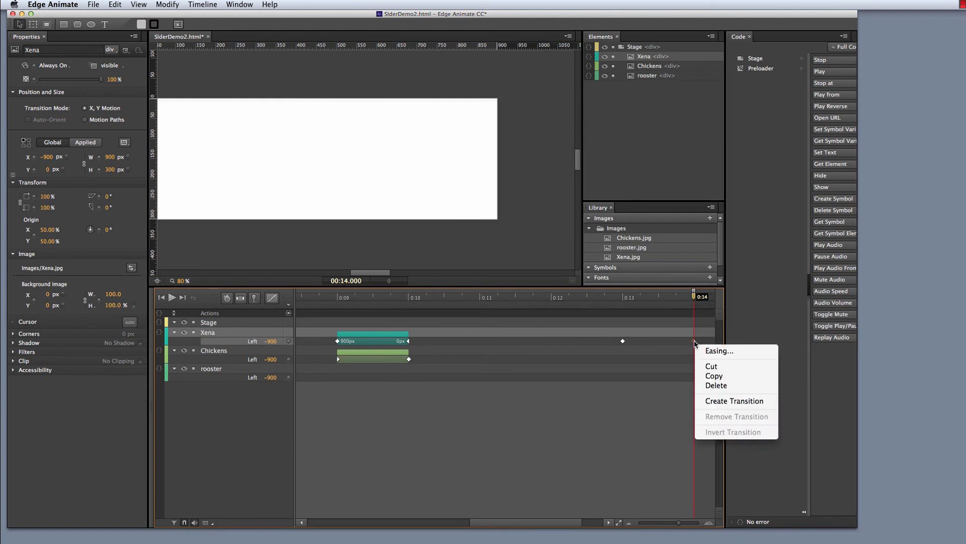
{"action": "left_click", "coordinate": [718, 403]}
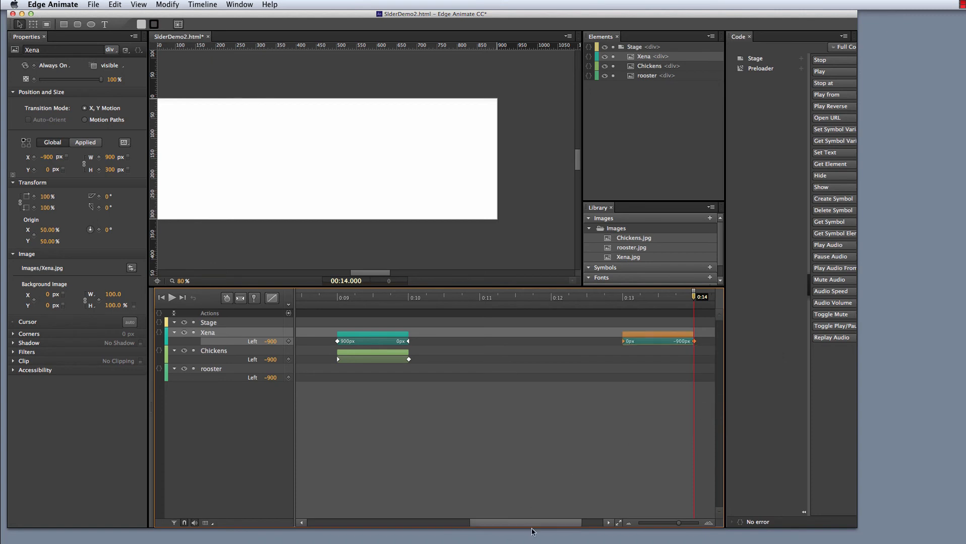
- Preview the slider in the browser, reload the page to replay the animation, and return to the Edge Animate project
{"action": "left_click_drag", "start_coordinate": [526, 524], "coordinate": [345, 528]}
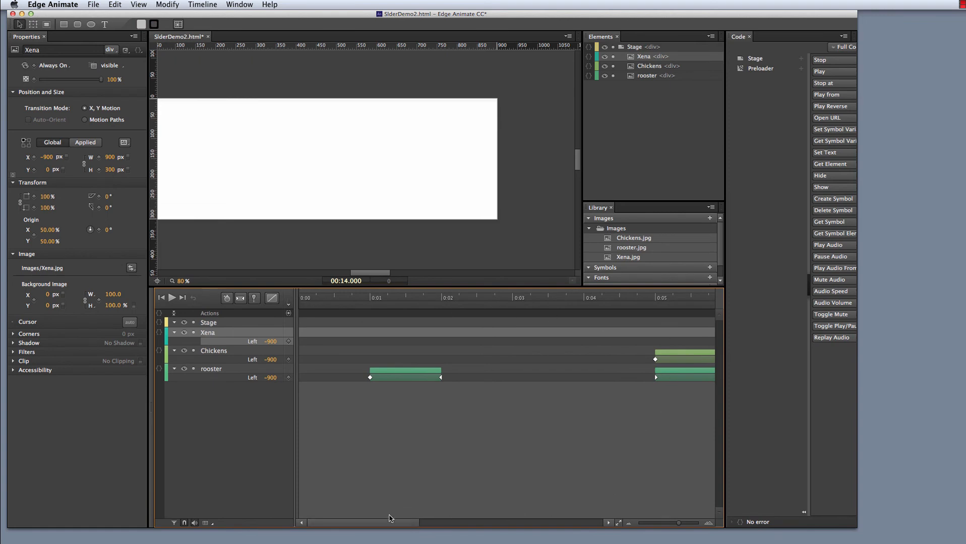
{"action": "left_click_drag", "start_coordinate": [409, 523], "coordinate": [212, 479]}
{"action": "left_click", "coordinate": [95, 5]}
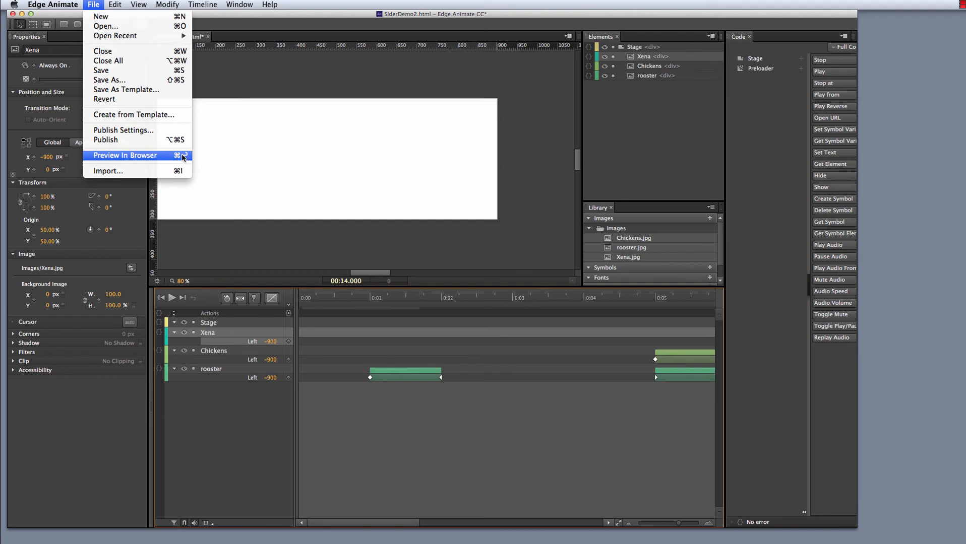
{"action": "left_click", "coordinate": [149, 159]}
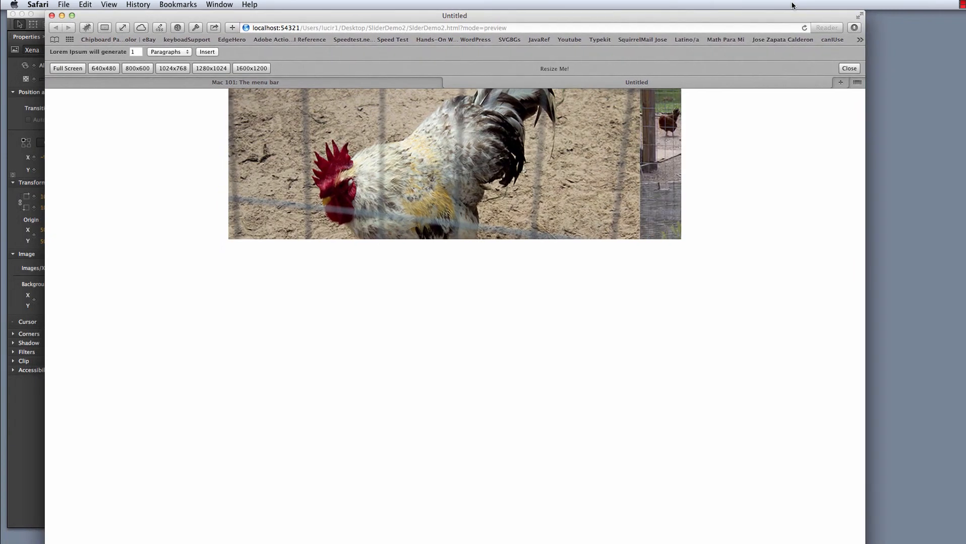
{"action": "left_click", "coordinate": [804, 27]}
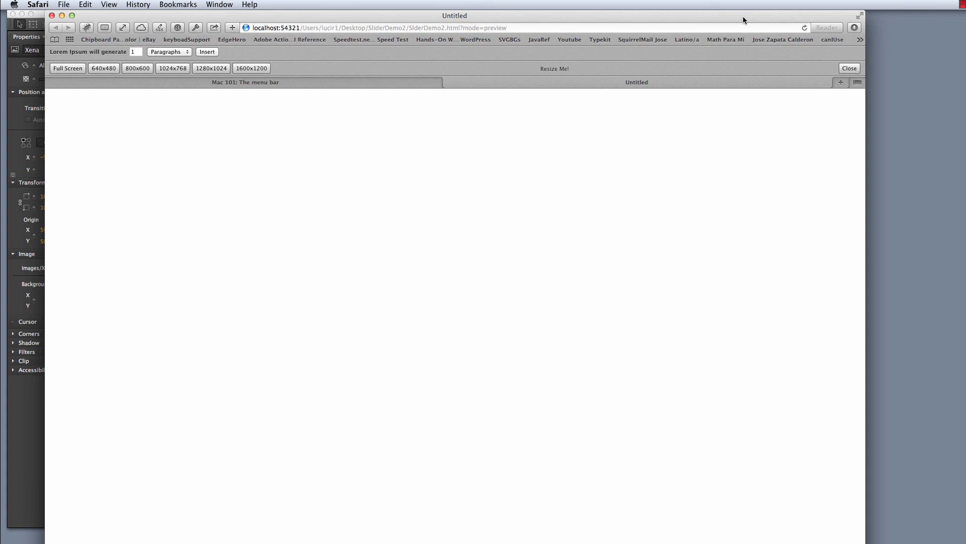
{"action": "left_click_drag", "start_coordinate": [715, 15], "coordinate": [678, 543]}
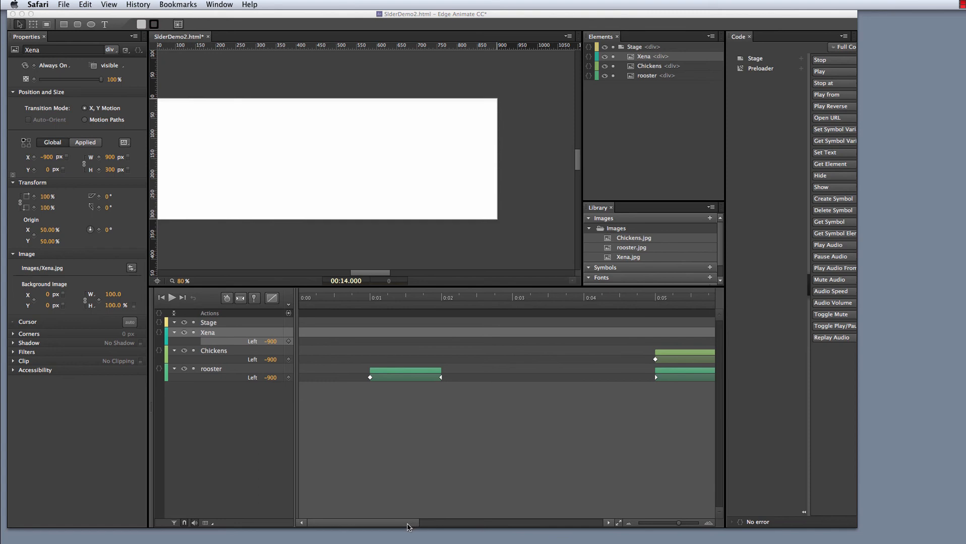
- Add a Stage timeline trigger at 0:14, where Xena's slide-out ends
{"action": "left_click", "coordinate": [408, 527]}
{"action": "left_click_drag", "start_coordinate": [411, 526], "coordinate": [607, 518]}
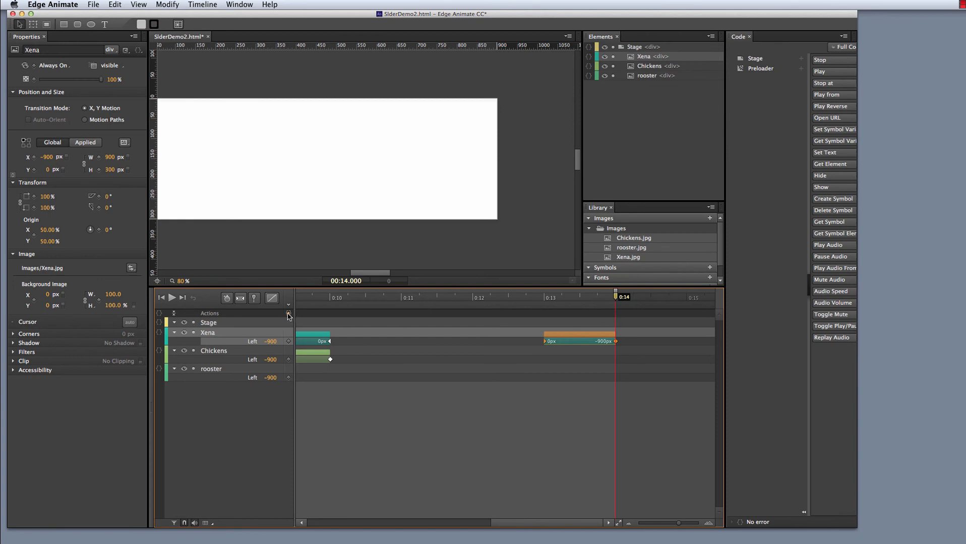
{"action": "left_click", "coordinate": [289, 315]}
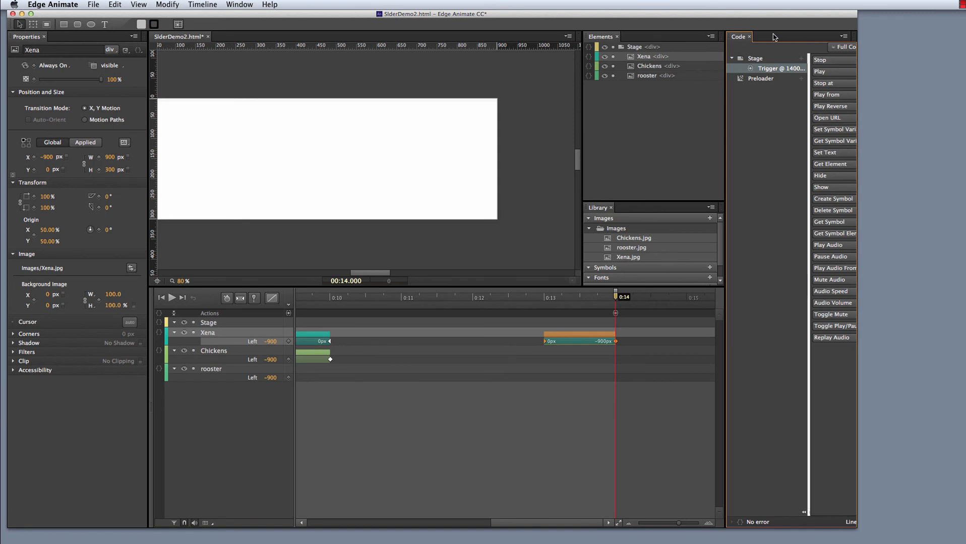
- Close the docked Code panel to give the stage and timeline more room
{"action": "left_click_drag", "start_coordinate": [744, 39], "coordinate": [836, 184]}
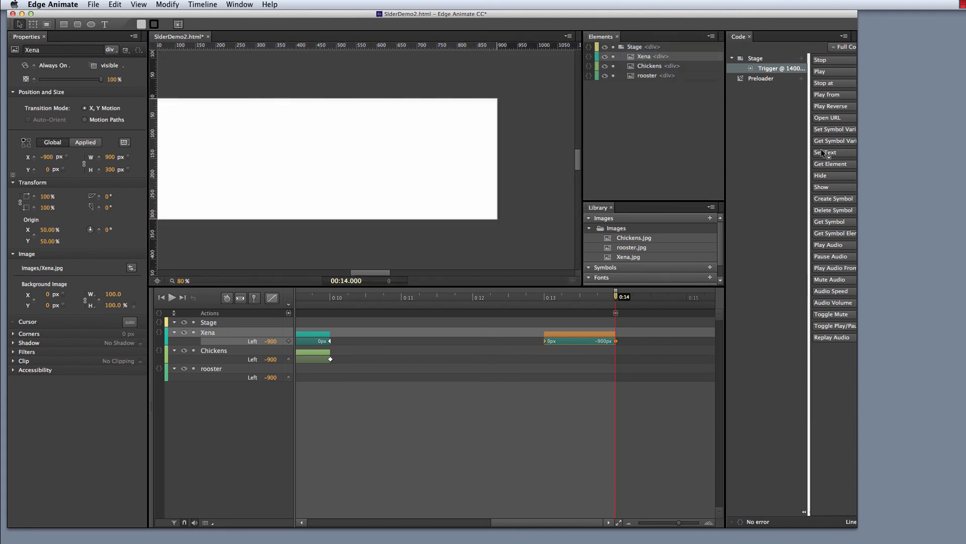
{"action": "left_click", "coordinate": [779, 41]}
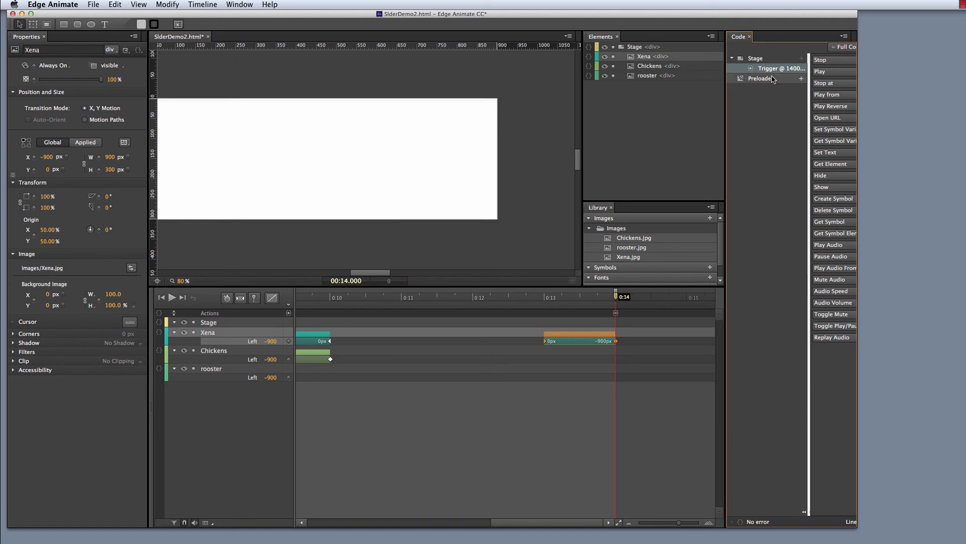
{"action": "left_click", "coordinate": [749, 37]}
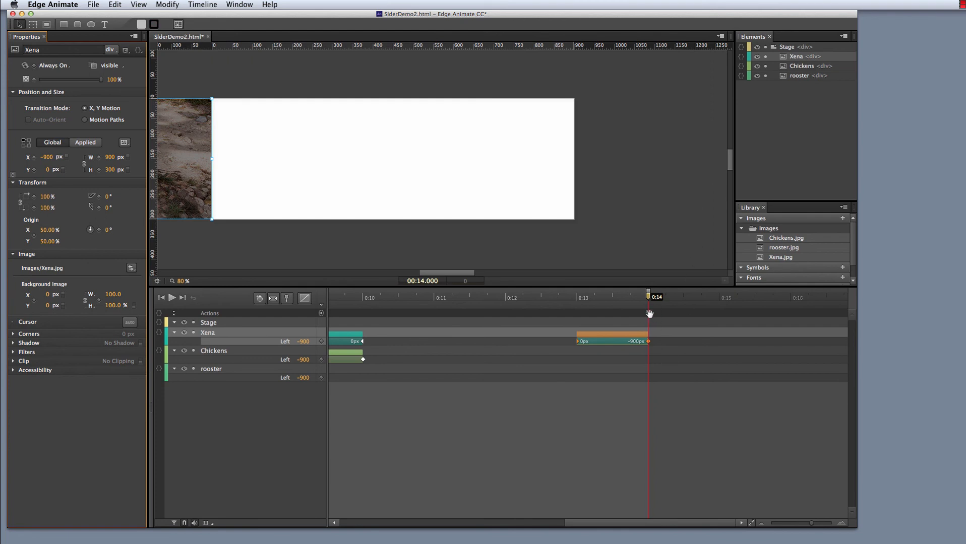
- Add a Play from action with sym.play(1000); to the Stage trigger at 0:14 and close the code window
{"action": "left_click", "coordinate": [649, 314]}
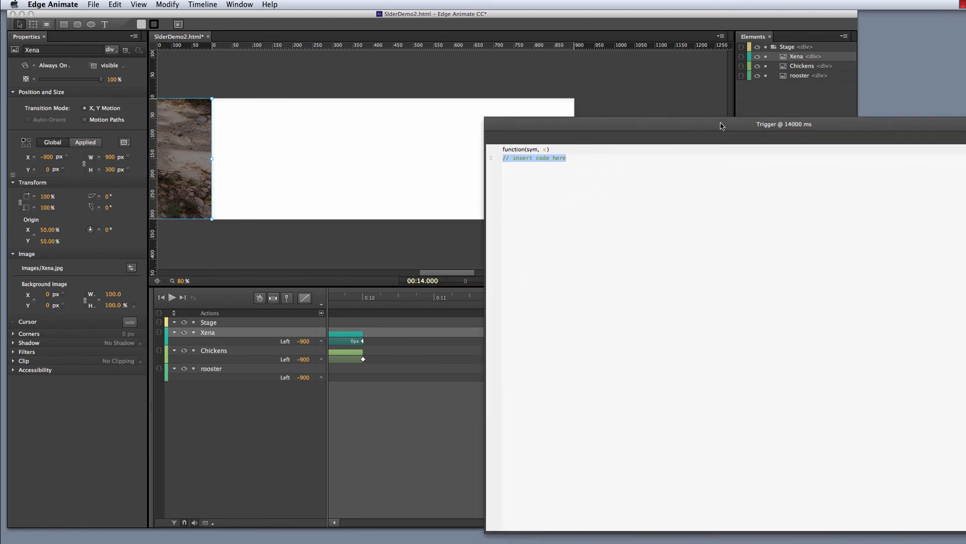
{"action": "left_click_drag", "start_coordinate": [434, 123], "coordinate": [414, 109]}
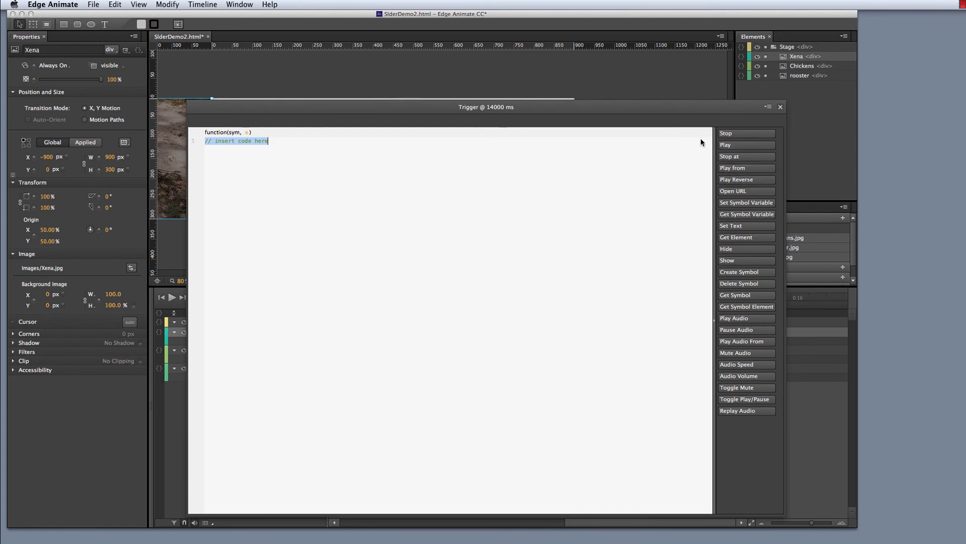
{"action": "left_click", "coordinate": [741, 169]}
{"action": "type", "text": ";"}
{"action": "left_click", "coordinate": [781, 107]}
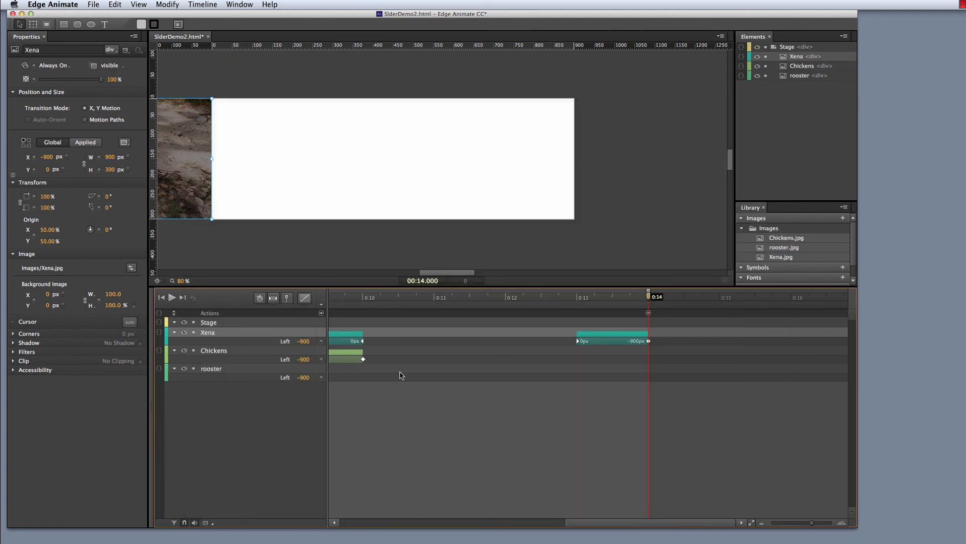
- Preview the slider in the browser, reload it to watch the looping playback, and return to the Edge Animate project
{"action": "key", "text": "super+Return"}
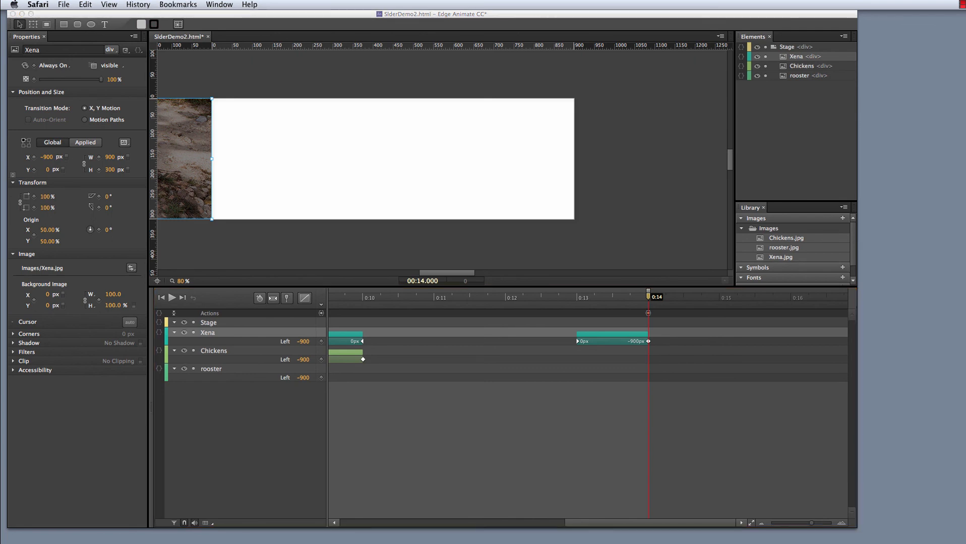
{"action": "left_click_drag", "start_coordinate": [775, 212], "coordinate": [767, 41]}
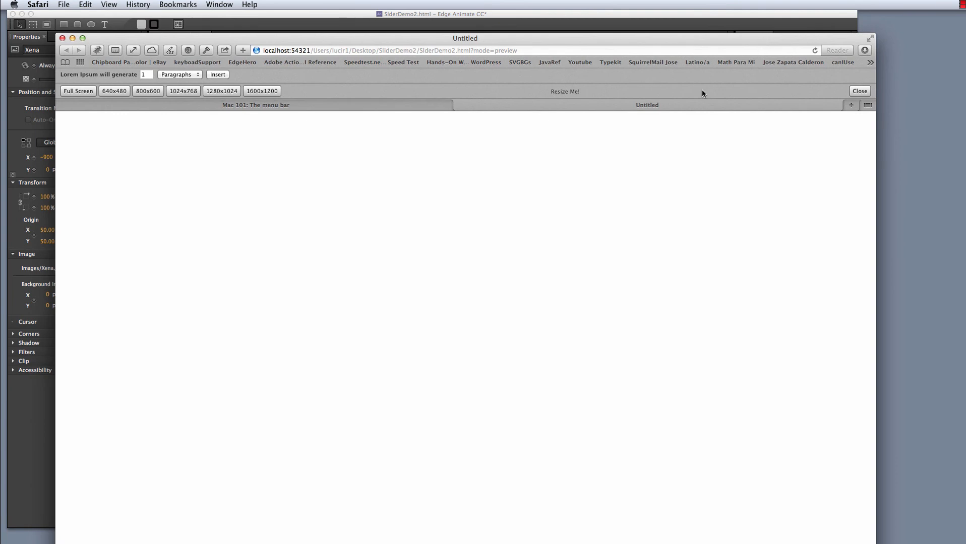
{"action": "left_click", "coordinate": [815, 51]}
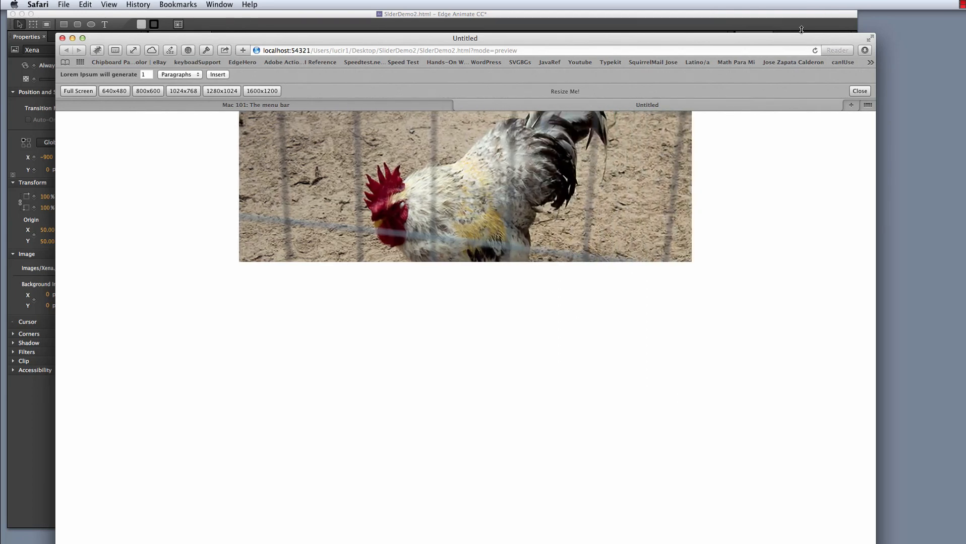
{"action": "left_click_drag", "start_coordinate": [795, 40], "coordinate": [769, 543]}
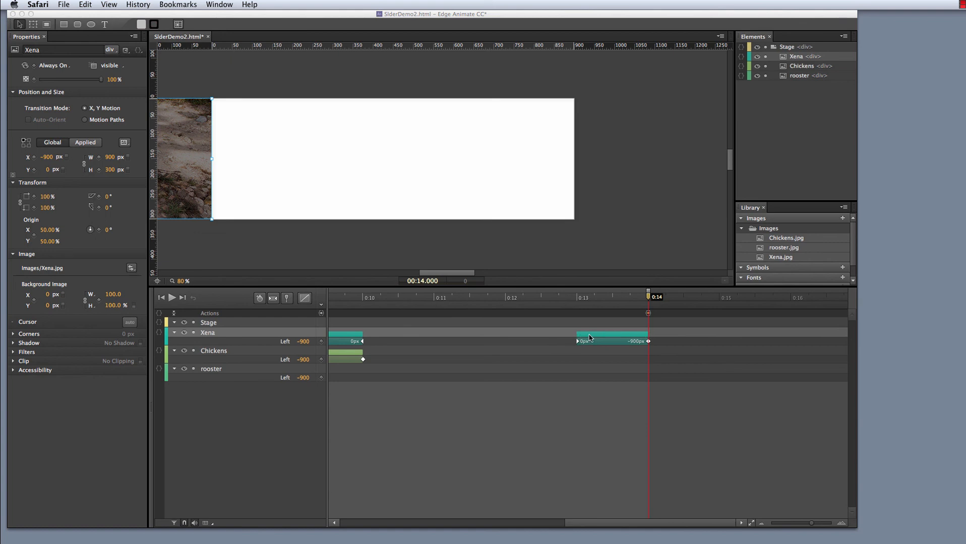
{"action": "left_click", "coordinate": [629, 204]}
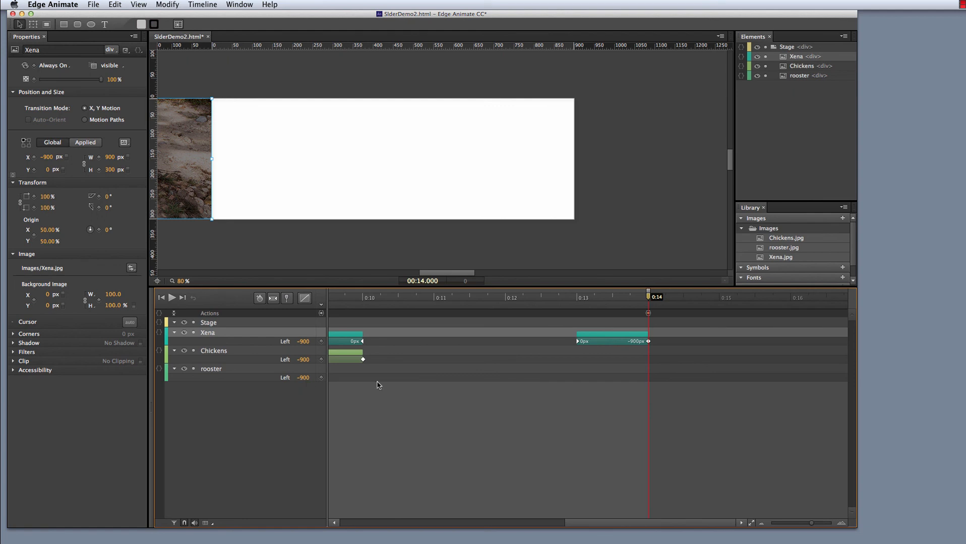
- Add a Left keyframe for rooster at 0:13 and set its value to 900 px
{"action": "left_click_drag", "start_coordinate": [649, 299], "coordinate": [577, 302]}
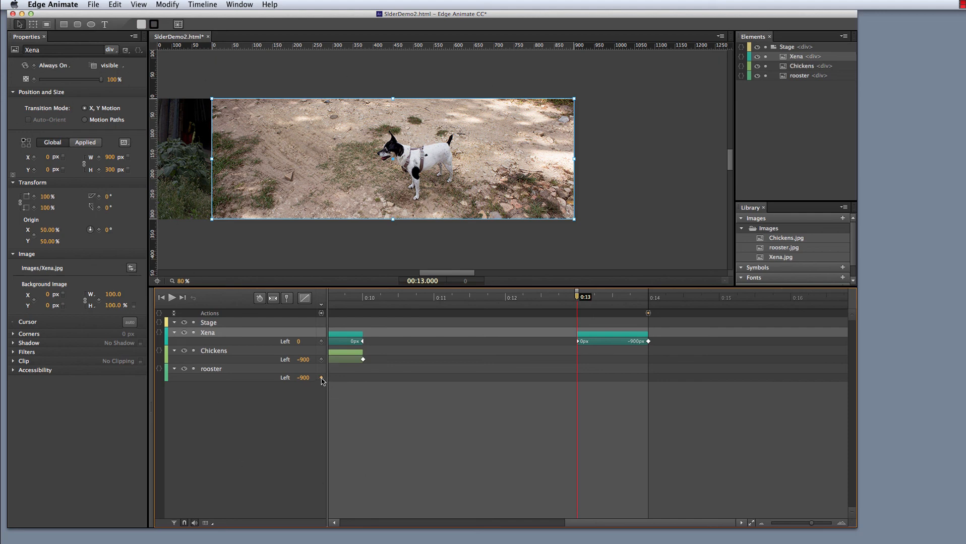
{"action": "left_click", "coordinate": [241, 373]}
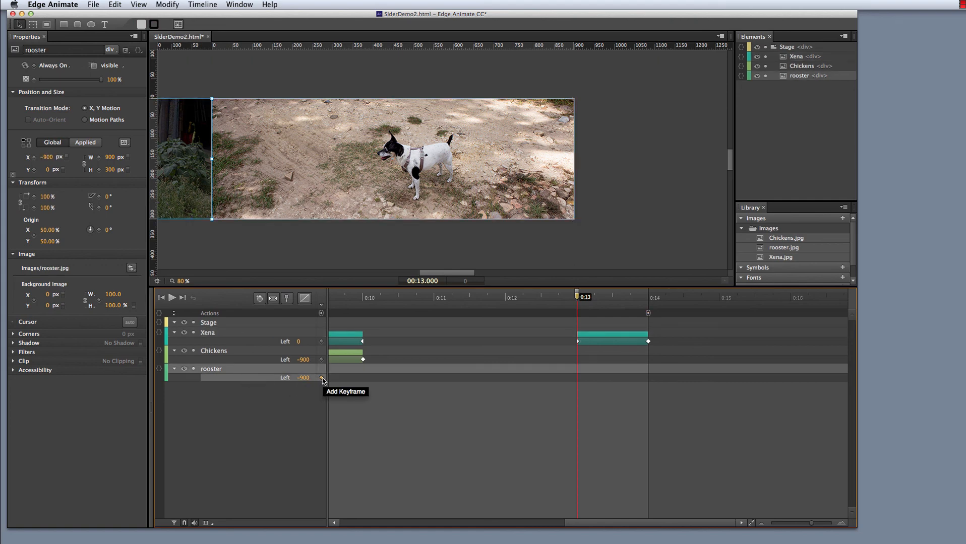
{"action": "left_click", "coordinate": [321, 378]}
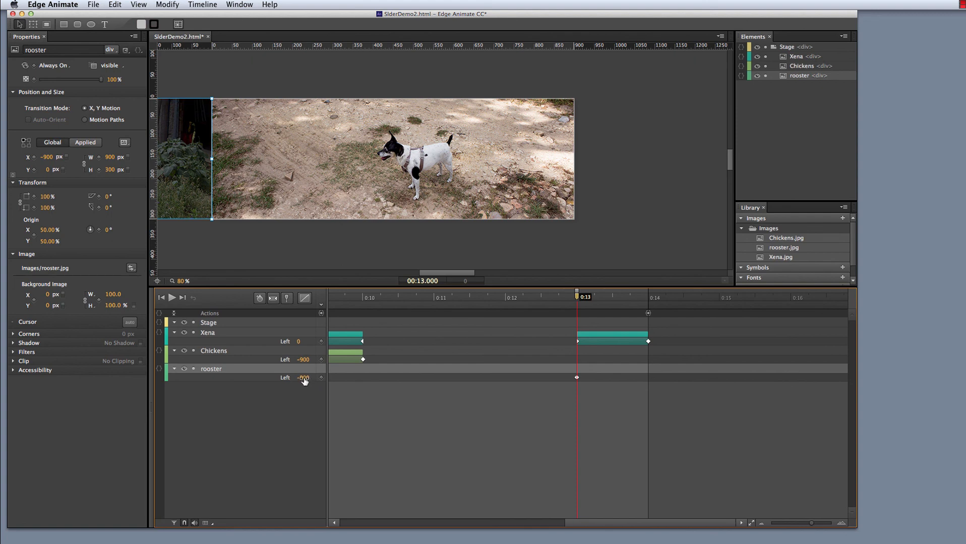
{"action": "left_click", "coordinate": [304, 379]}
{"action": "type", "text": "9"}
{"action": "key", "text": "Return"}
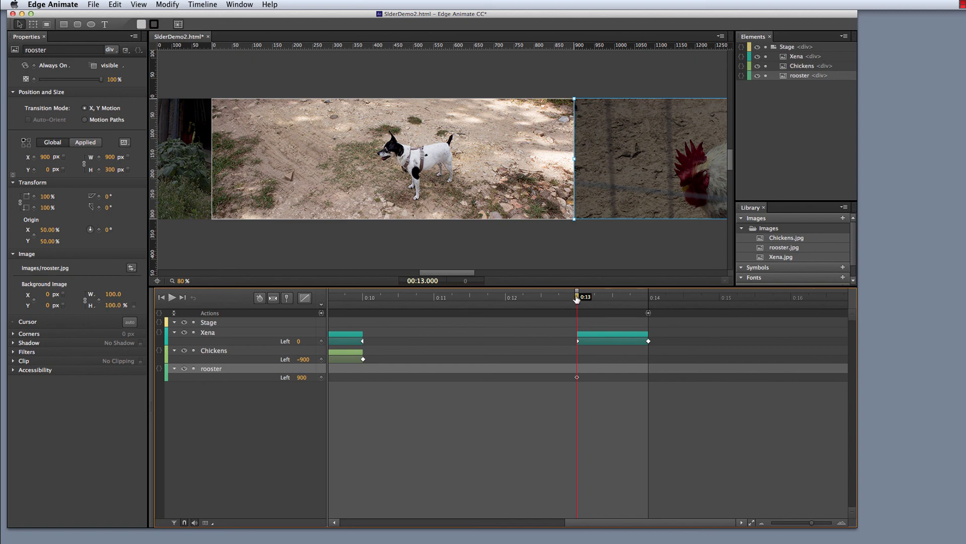
- Add a rooster Left keyframe of 0 px at 0:14 and create a transition from the 0:13 keyframe
{"action": "left_click_drag", "start_coordinate": [577, 301], "coordinate": [648, 295]}
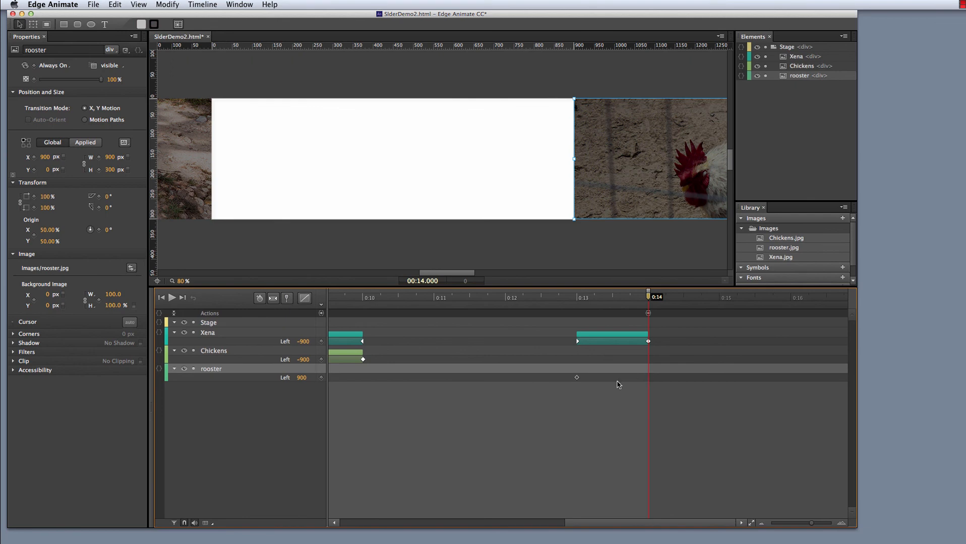
{"action": "left_click", "coordinate": [322, 378]}
{"action": "left_click", "coordinate": [302, 379]}
{"action": "type", "text": "0"}
{"action": "key", "text": "Return"}
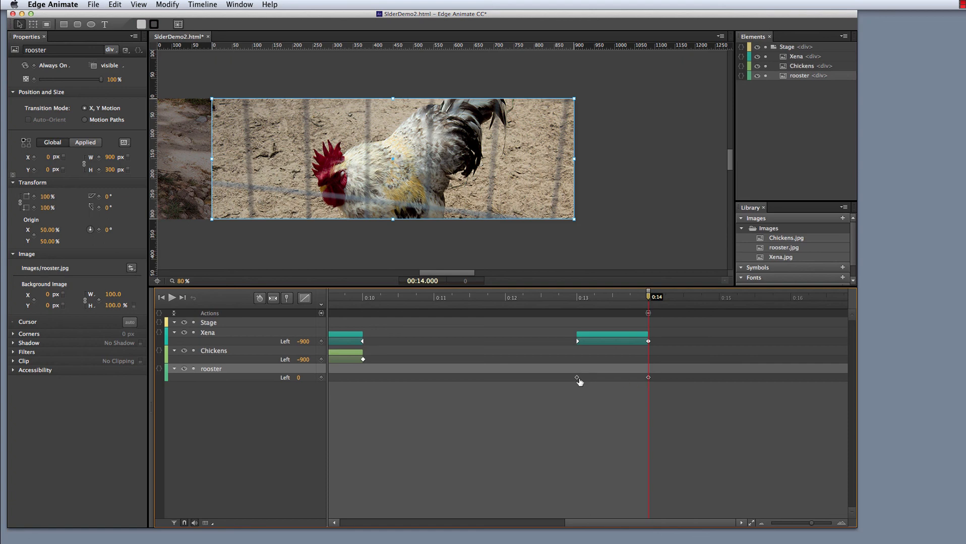
{"action": "right_click", "coordinate": [647, 378]}
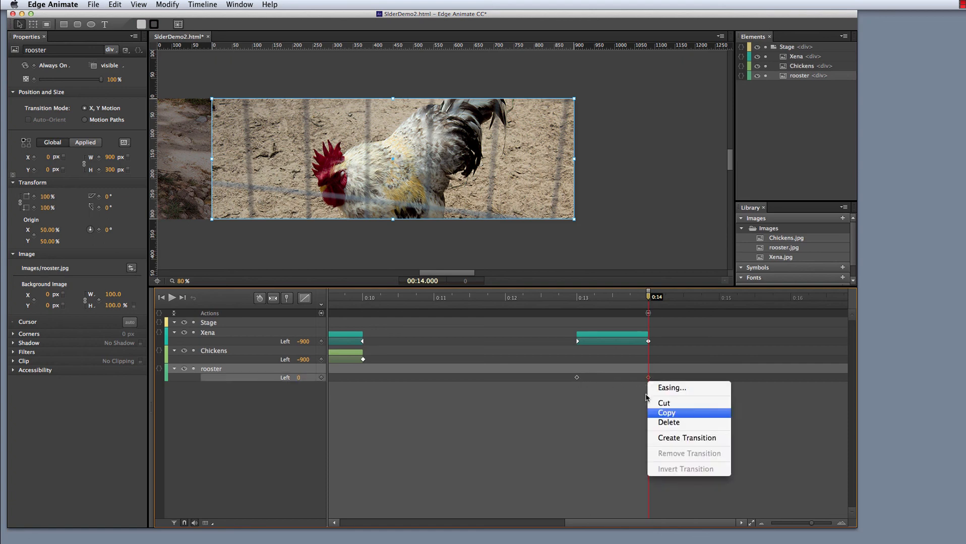
{"action": "left_click", "coordinate": [672, 438]}
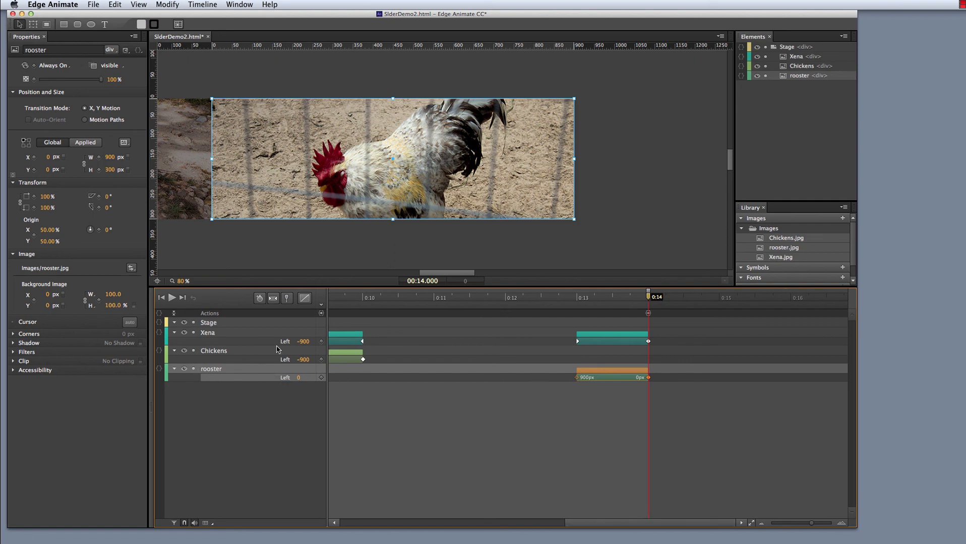
- Scrub the timeline from about 0:12 to 0:14 to check rooster sliding in as Xena slides out
{"action": "left_click", "coordinate": [506, 295]}
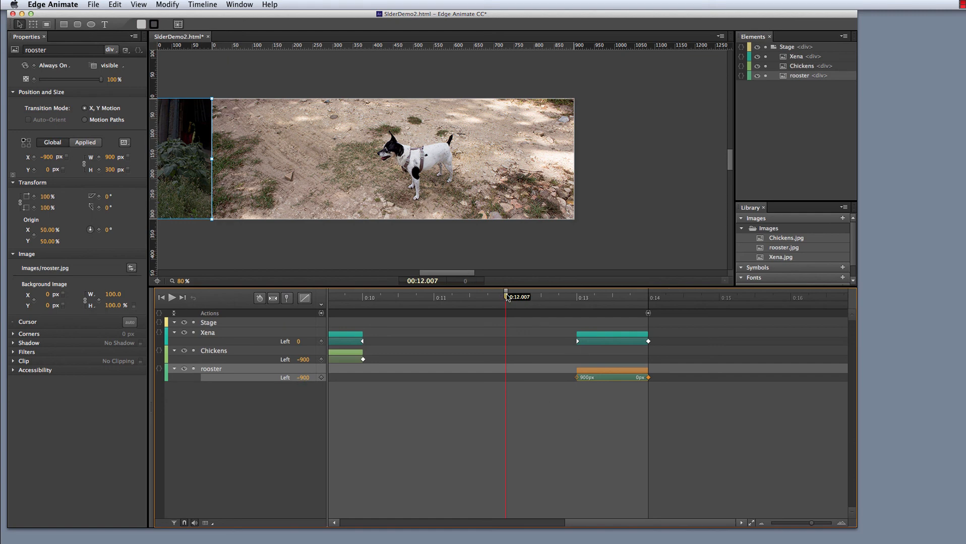
{"action": "left_click_drag", "start_coordinate": [506, 300], "coordinate": [578, 295]}
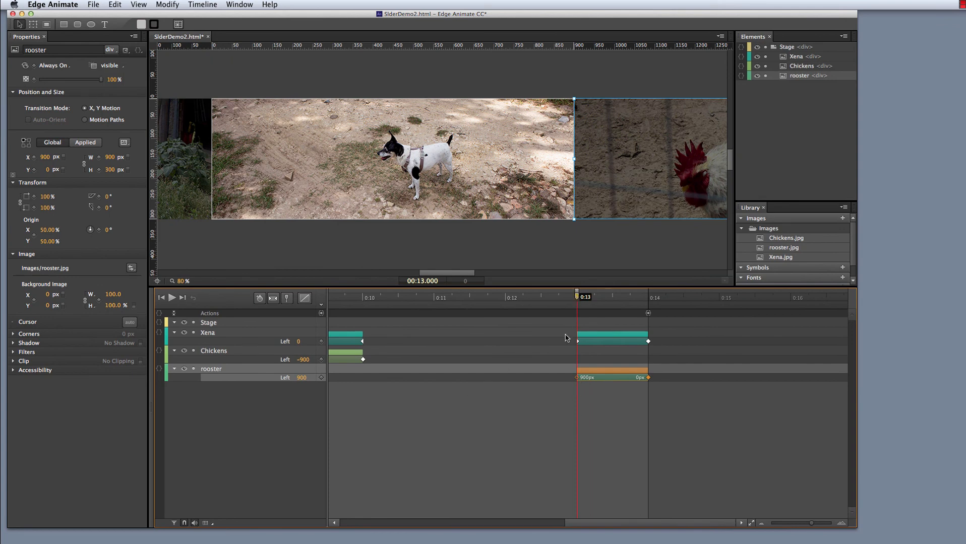
{"action": "left_click_drag", "start_coordinate": [577, 295], "coordinate": [649, 295]}
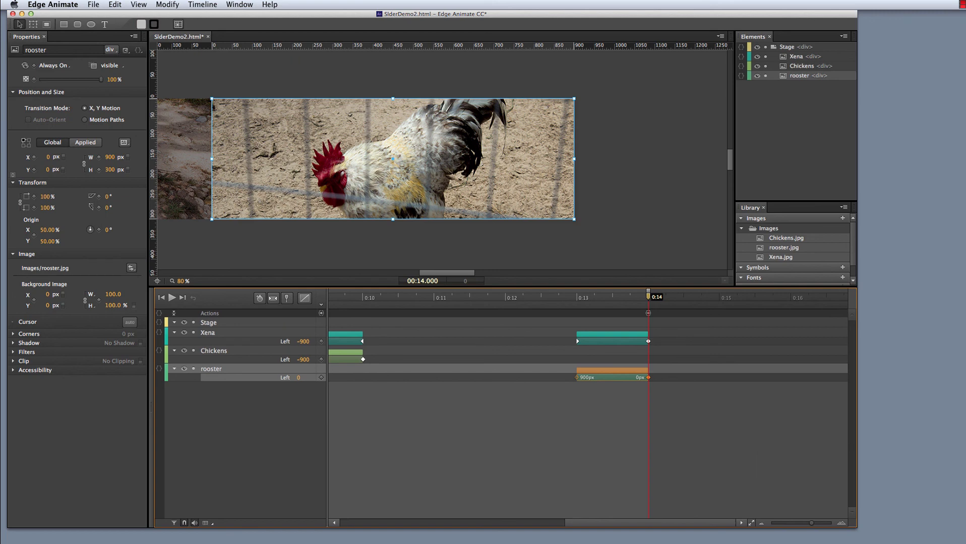
- Preview the slider with rooster's new slide-in in the browser, replay it from the start, and return to Edge Animate
{"action": "key", "text": "super+Return"}
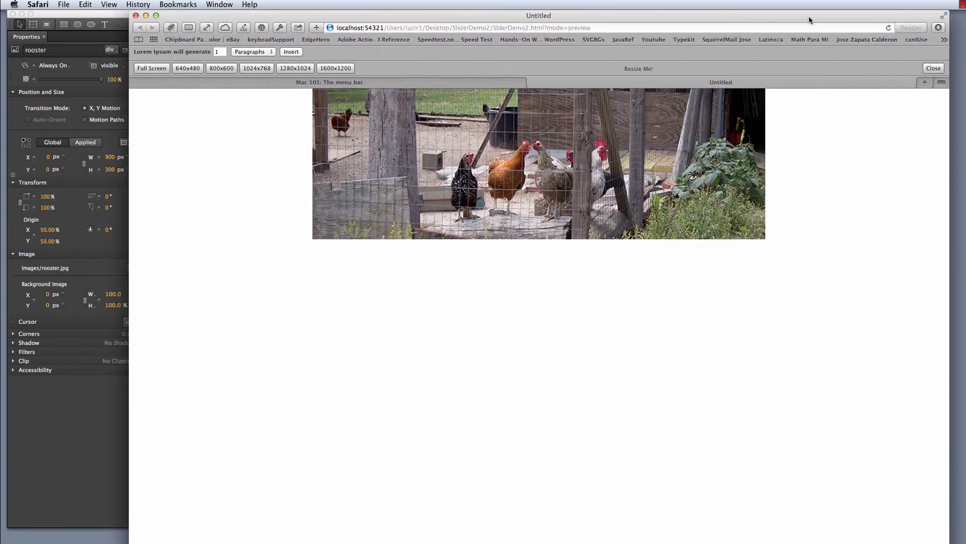
{"action": "left_click_drag", "start_coordinate": [809, 24], "coordinate": [779, 21]}
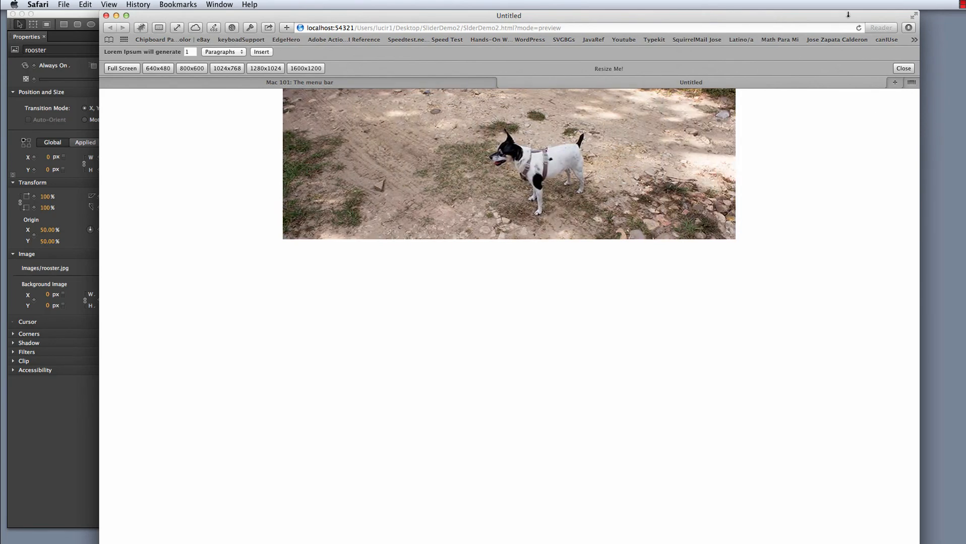
{"action": "left_click", "coordinate": [859, 28]}
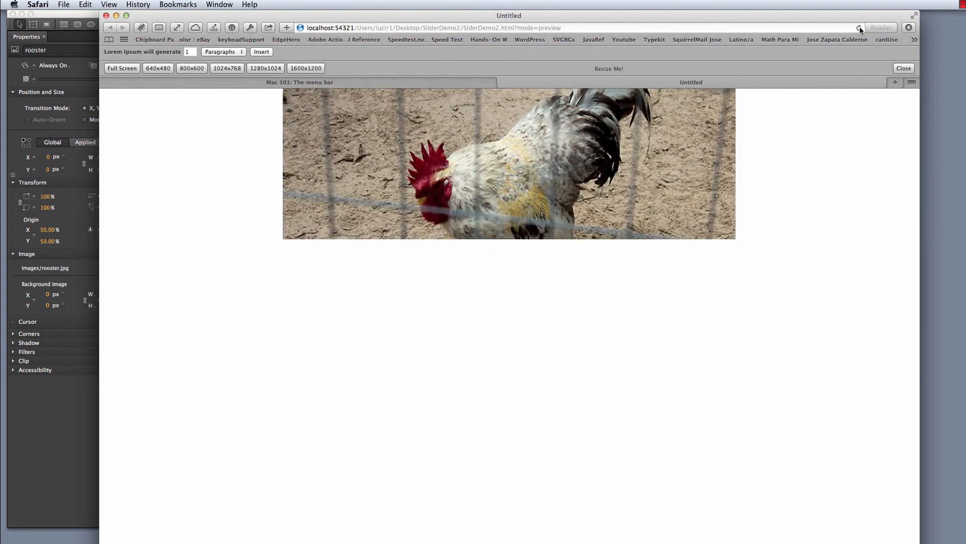
{"action": "double_click", "coordinate": [845, 15]}
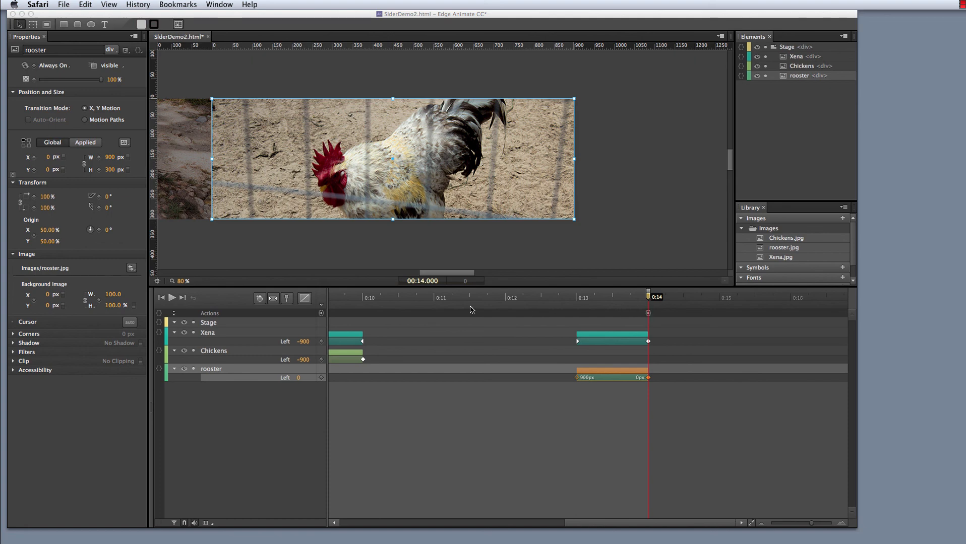
- Review the start time in the sym.play call of the 0:14 trigger and close the code window
{"action": "left_click", "coordinate": [648, 314]}
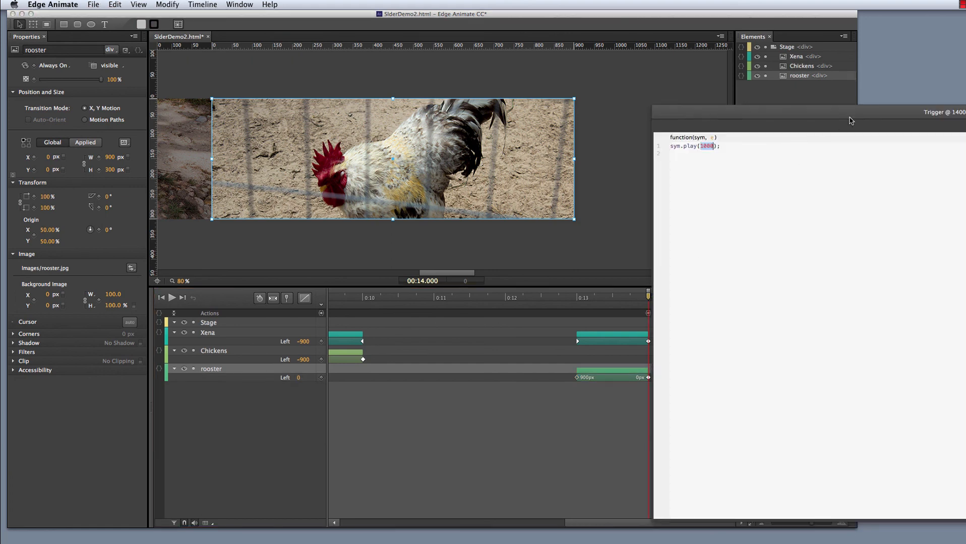
{"action": "left_click_drag", "start_coordinate": [868, 113], "coordinate": [383, 96]}
{"action": "type", "text": "7000"}
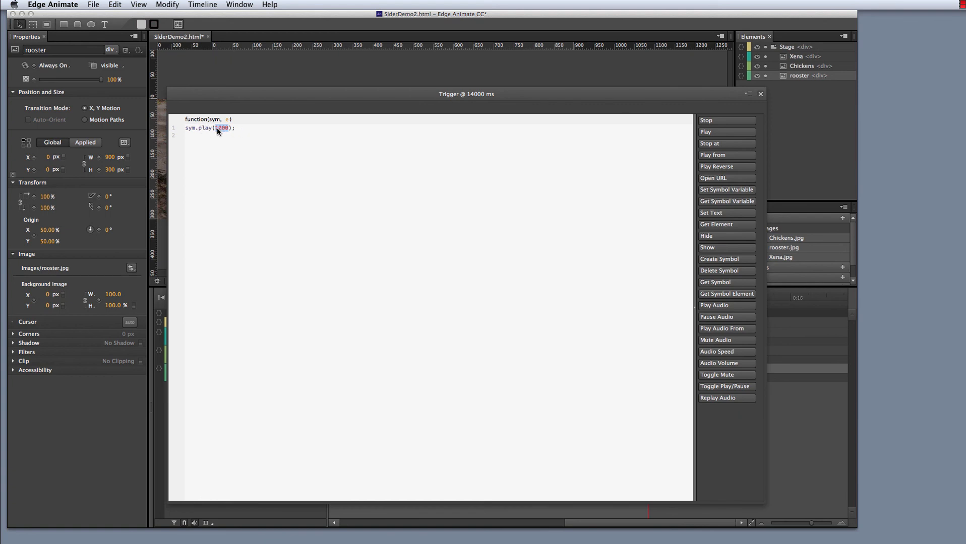
{"action": "left_click", "coordinate": [219, 129]}
{"action": "left_click", "coordinate": [760, 94]}
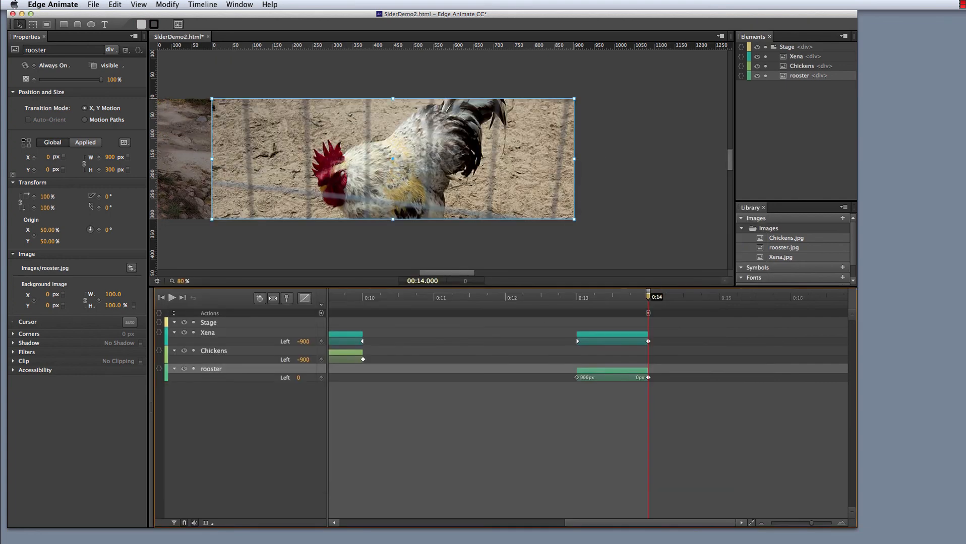
- Open the browser preview again and reload the page to check the slider's complete loop
{"action": "key", "text": "super+Return"}
{"action": "left_click_drag", "start_coordinate": [680, 499], "coordinate": [686, 15]}
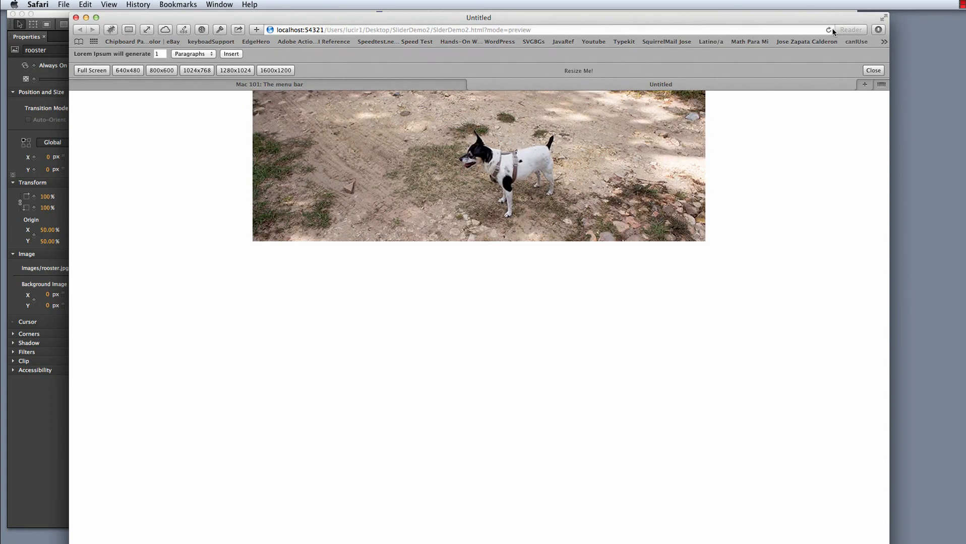
{"action": "left_click", "coordinate": [829, 31]}
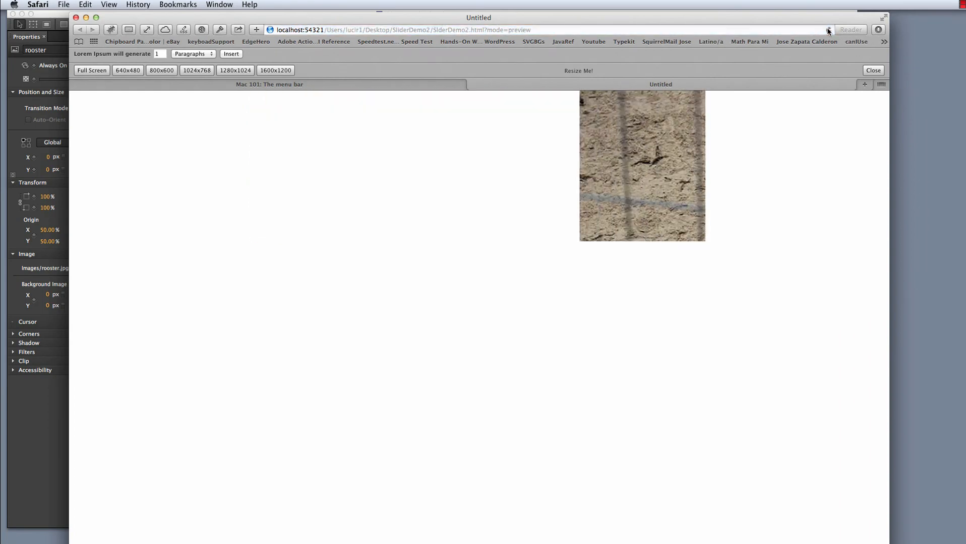